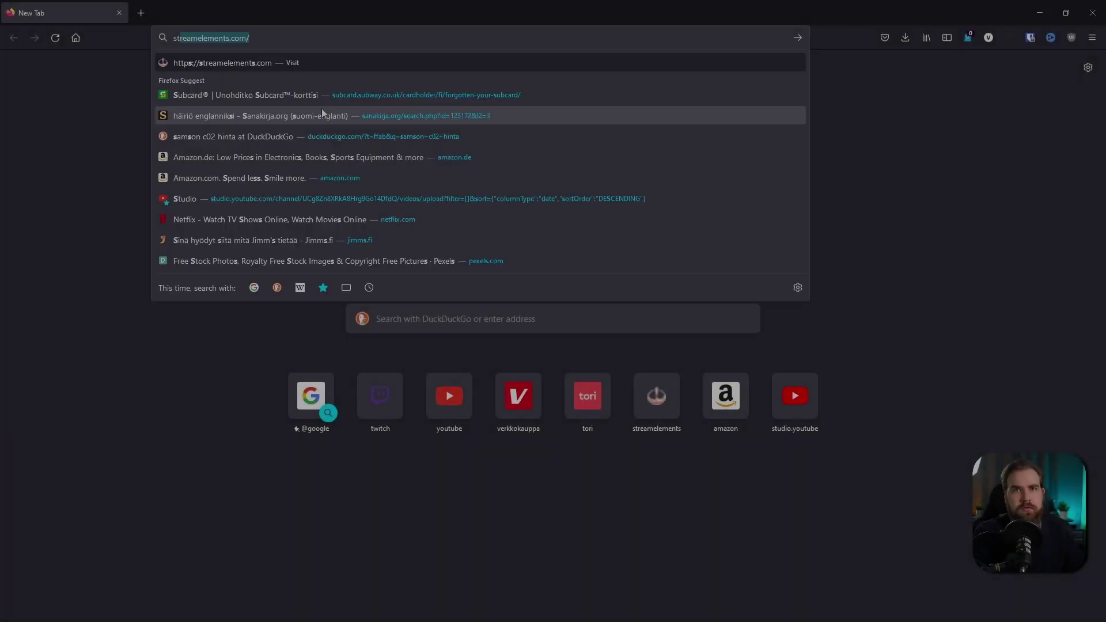
Step: Load streamelements.com and go to the Dashboard from the account menu
text(lements.com)
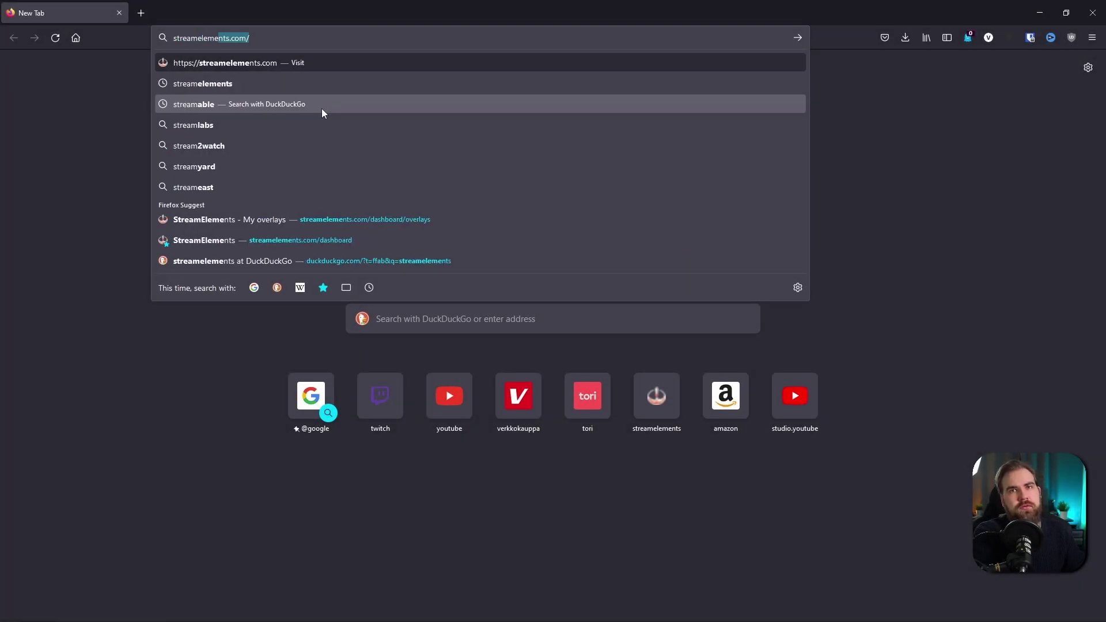
key(Return)
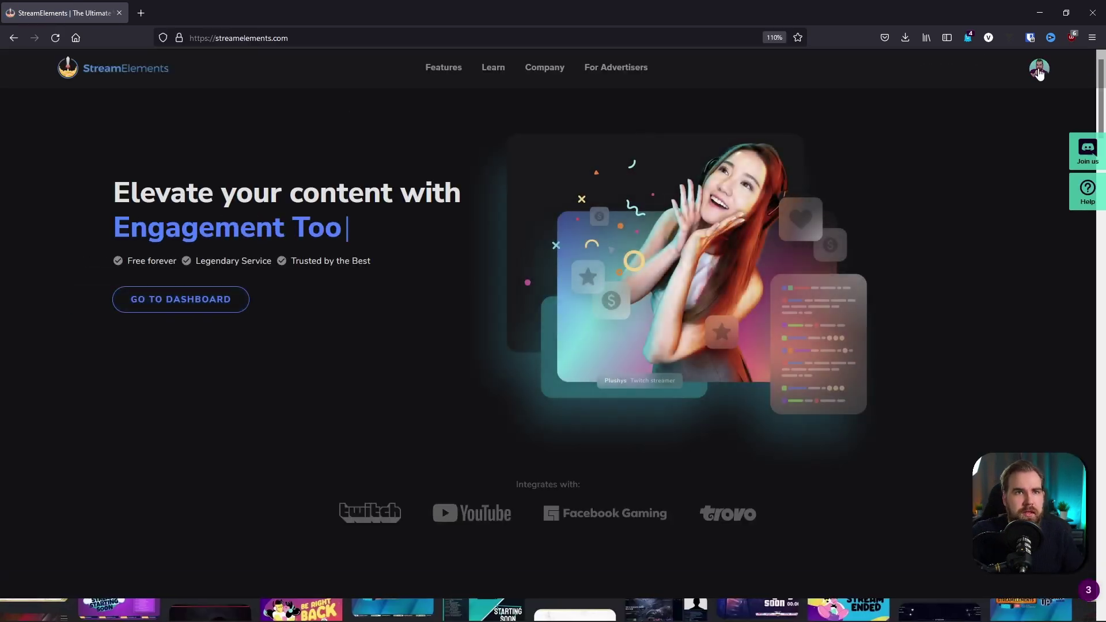
click(1039, 68)
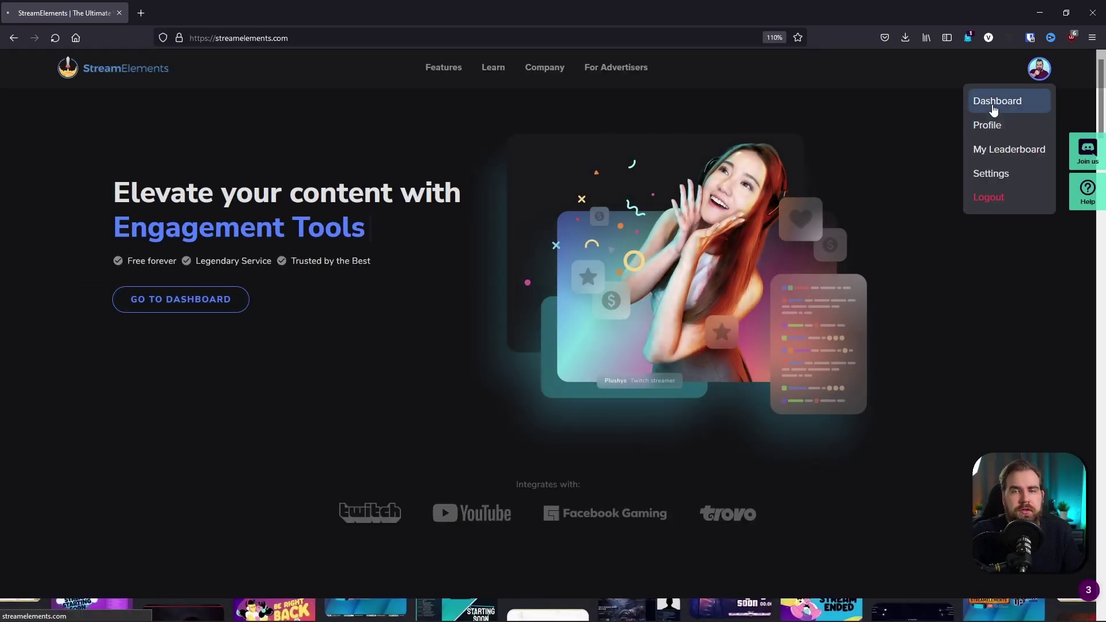
click(993, 103)
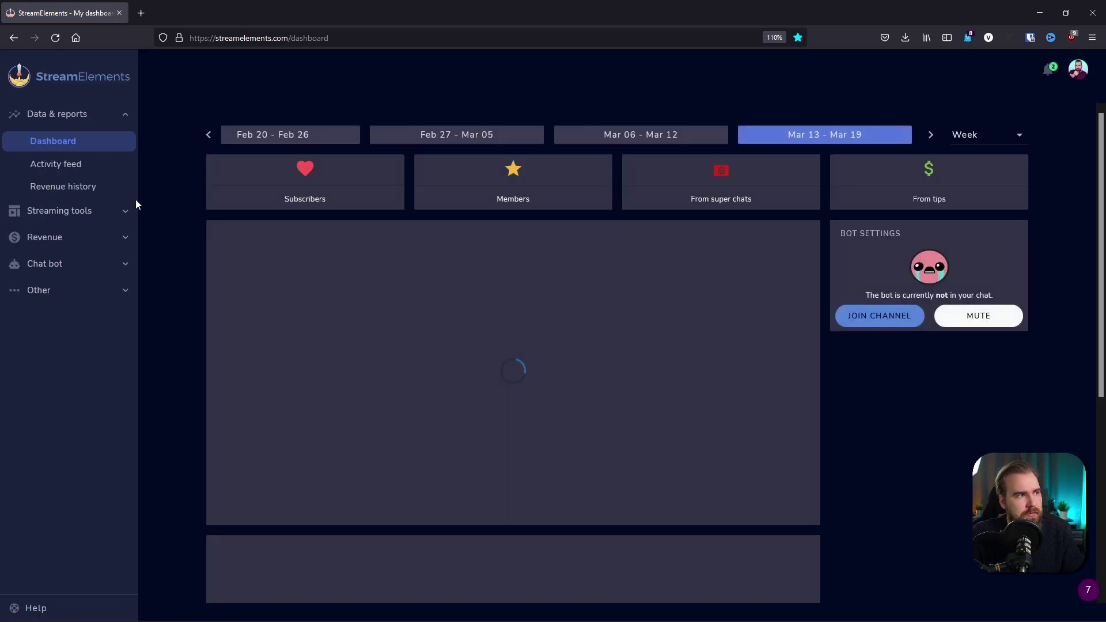
Step: Start a new overlay from Streaming tools > My overlays
click(126, 217)
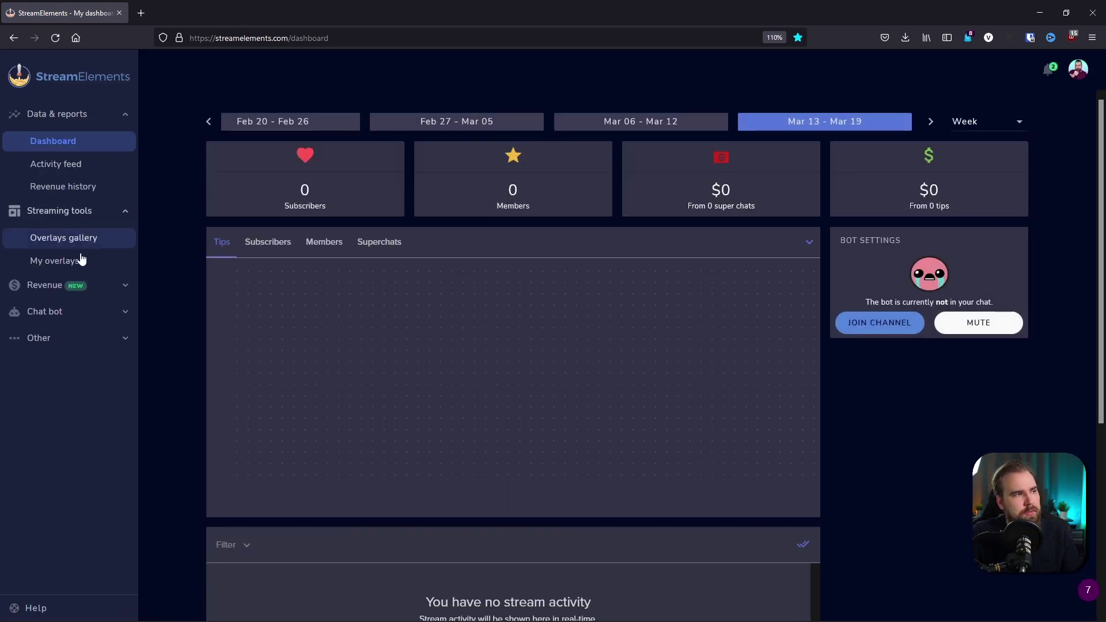
click(63, 262)
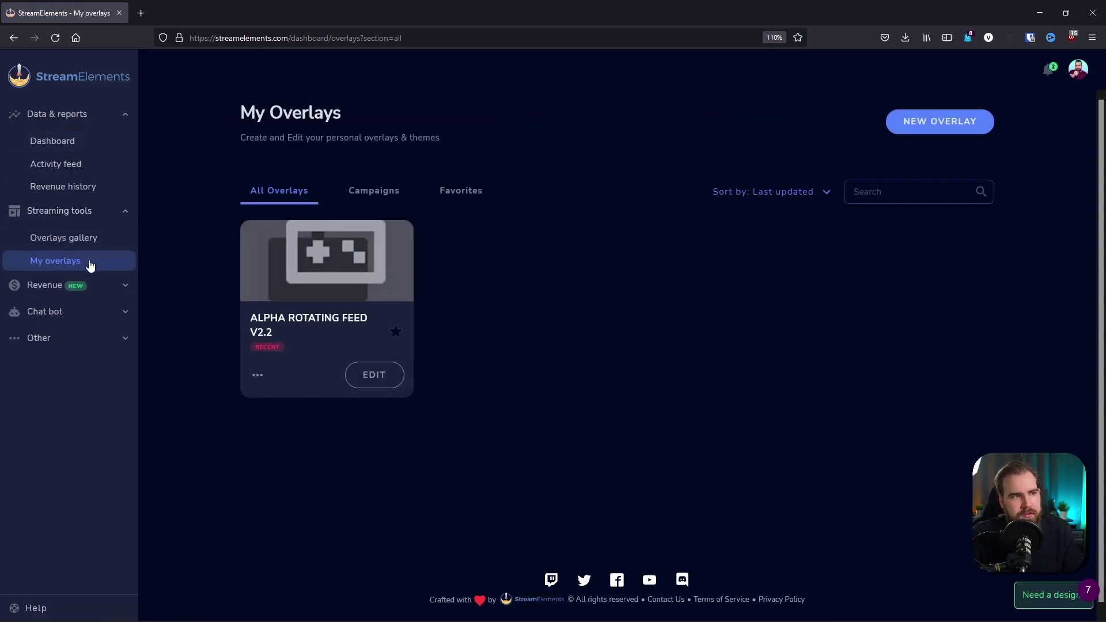
click(930, 128)
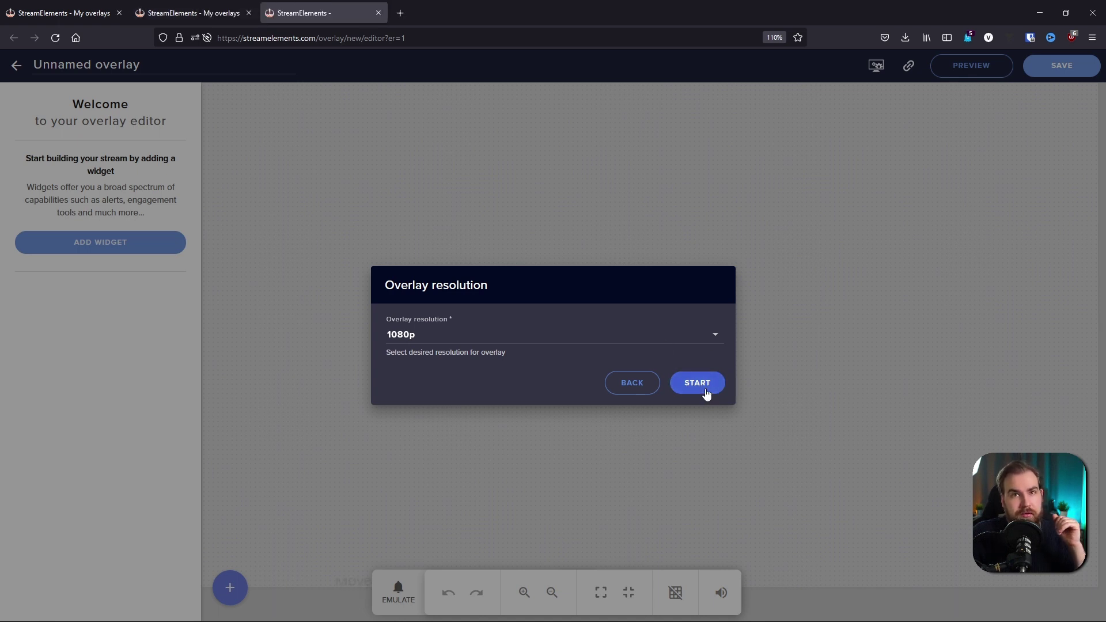
Step: Create the overlay at 1080p and bring up the widget categories on the empty canvas
click(706, 394)
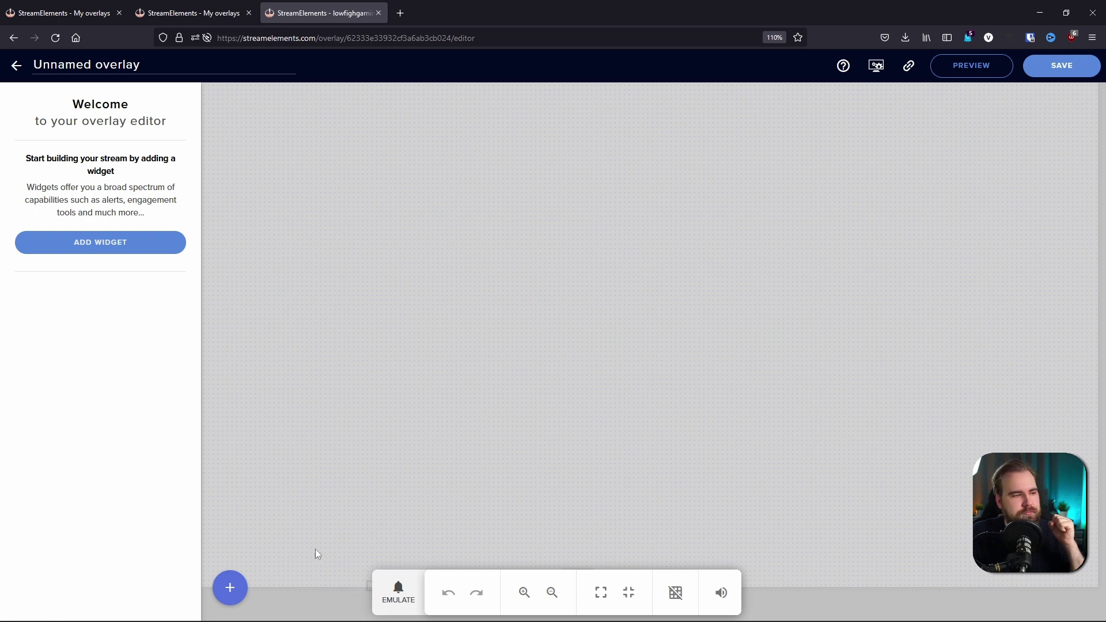
click(233, 590)
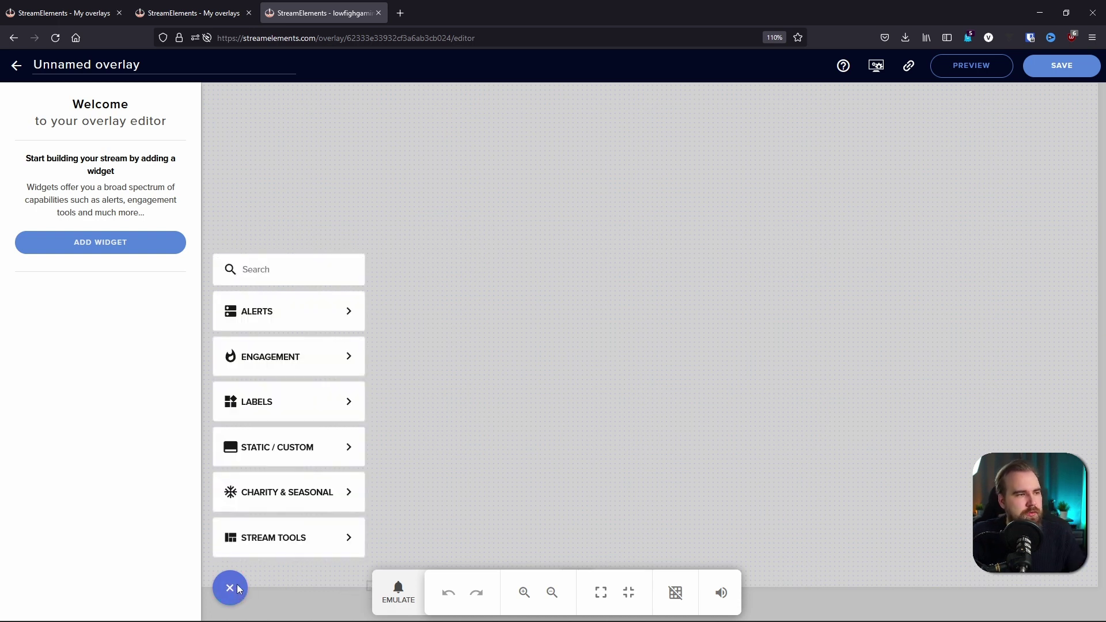
Step: Add a Static/Custom Image widget showing the uploaded gamescreen.jpg screenshot
mouse_move(279, 444)
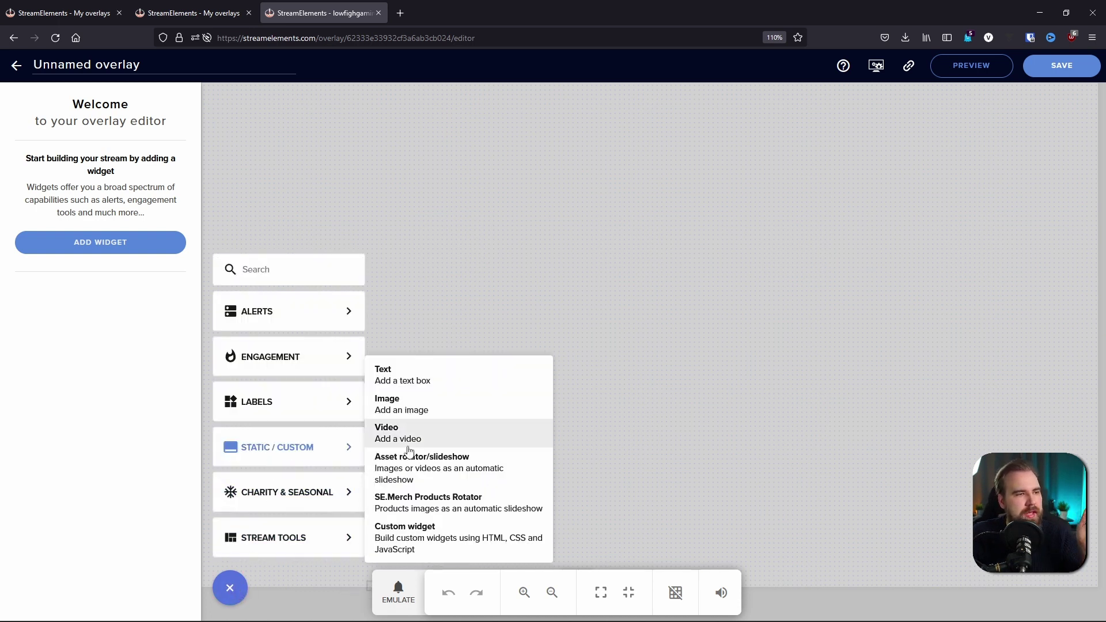
click(424, 404)
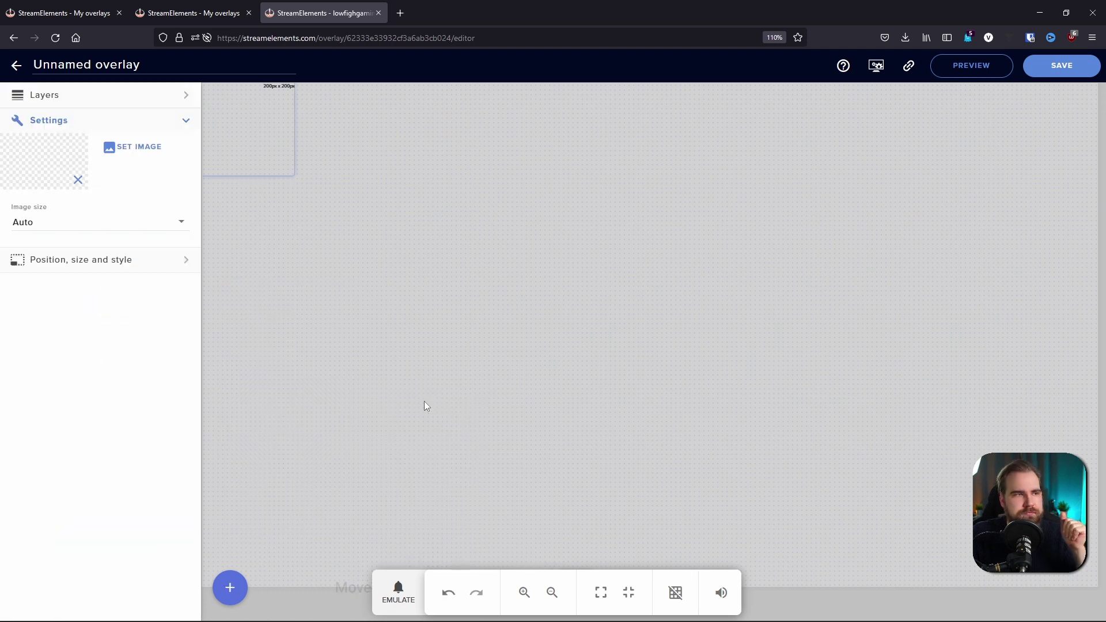
click(124, 146)
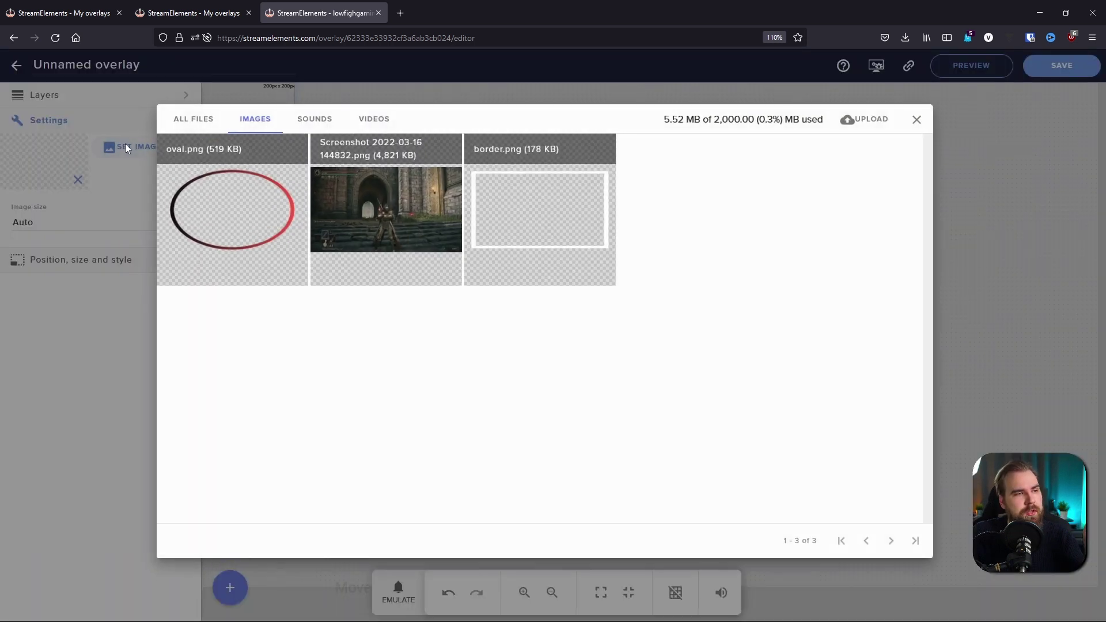
click(892, 122)
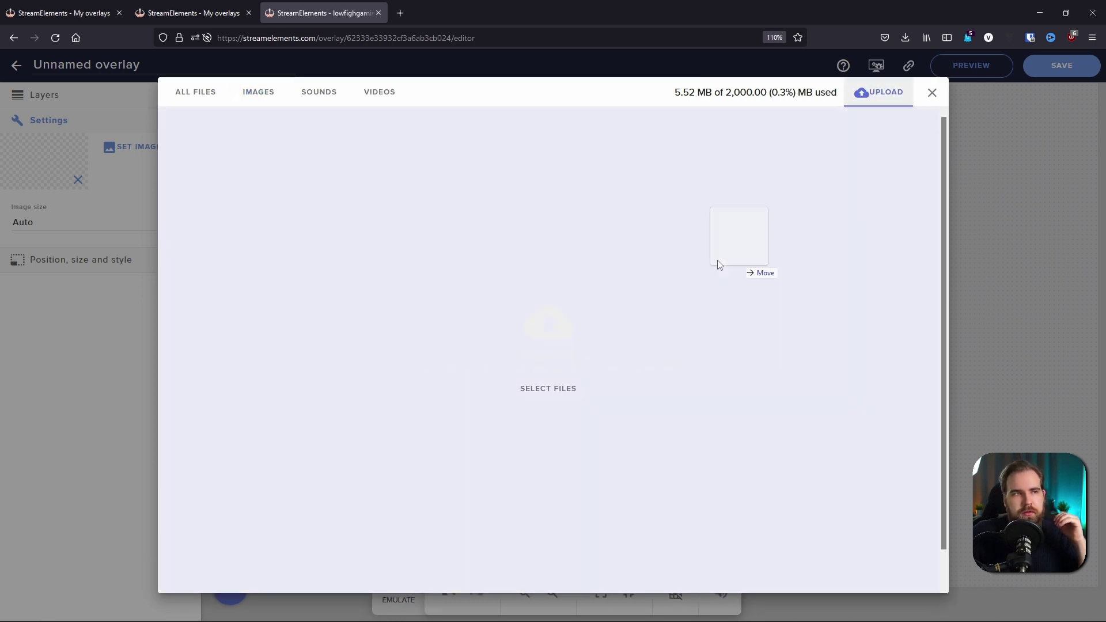
drag(748, 265, 649, 270)
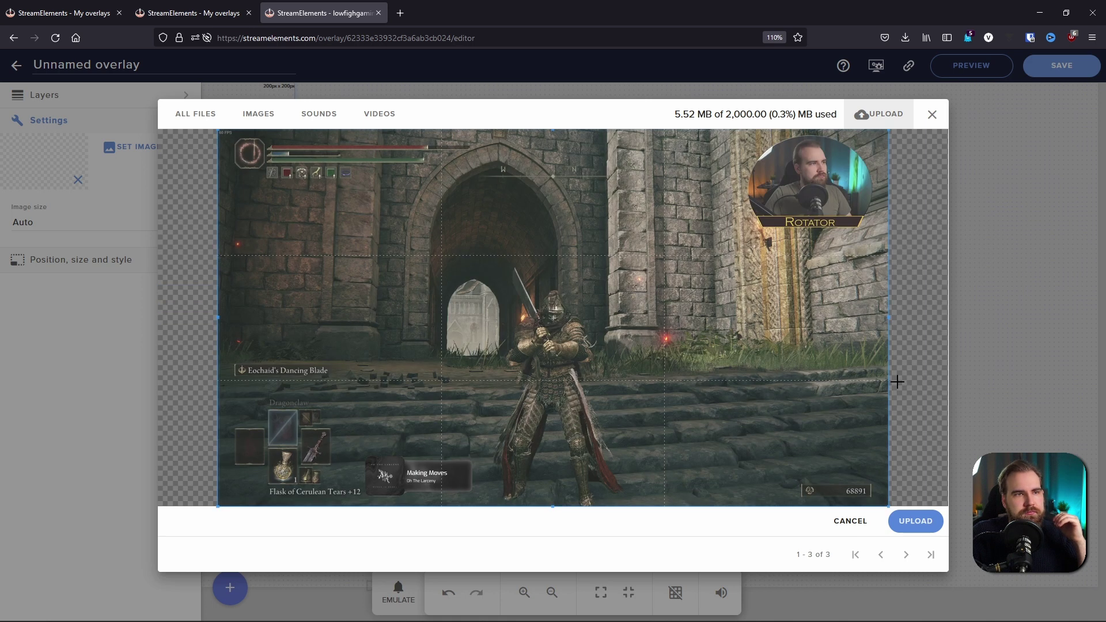
click(918, 524)
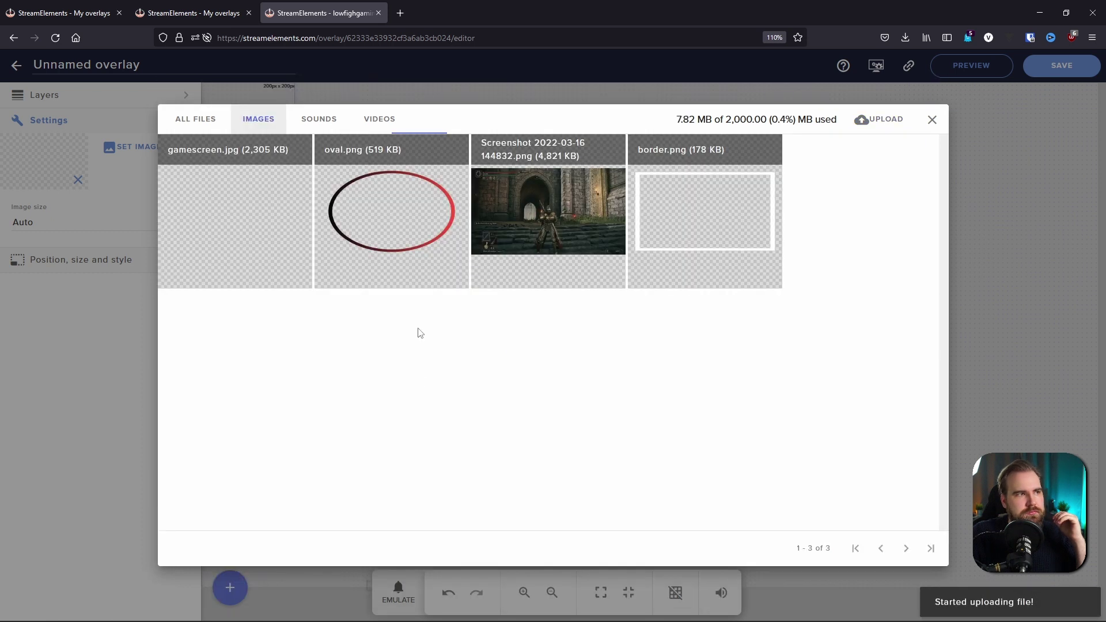
click(202, 150)
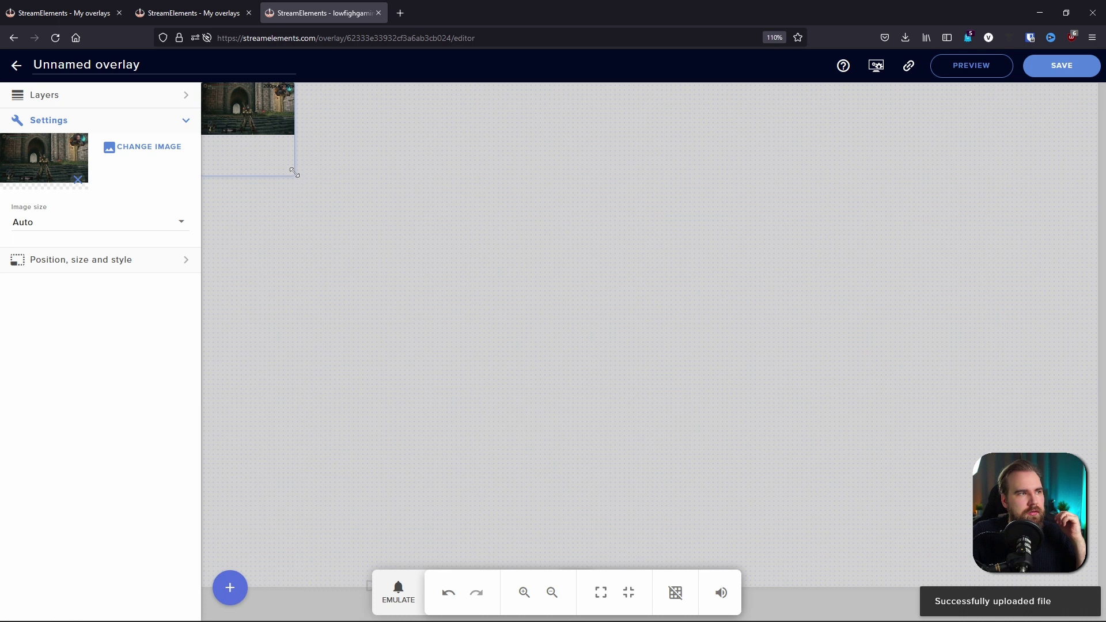
Step: Stretch gamescreen.jpg over the whole canvas, enable the grid, and hide the Image 1 layer
drag(294, 173, 1095, 612)
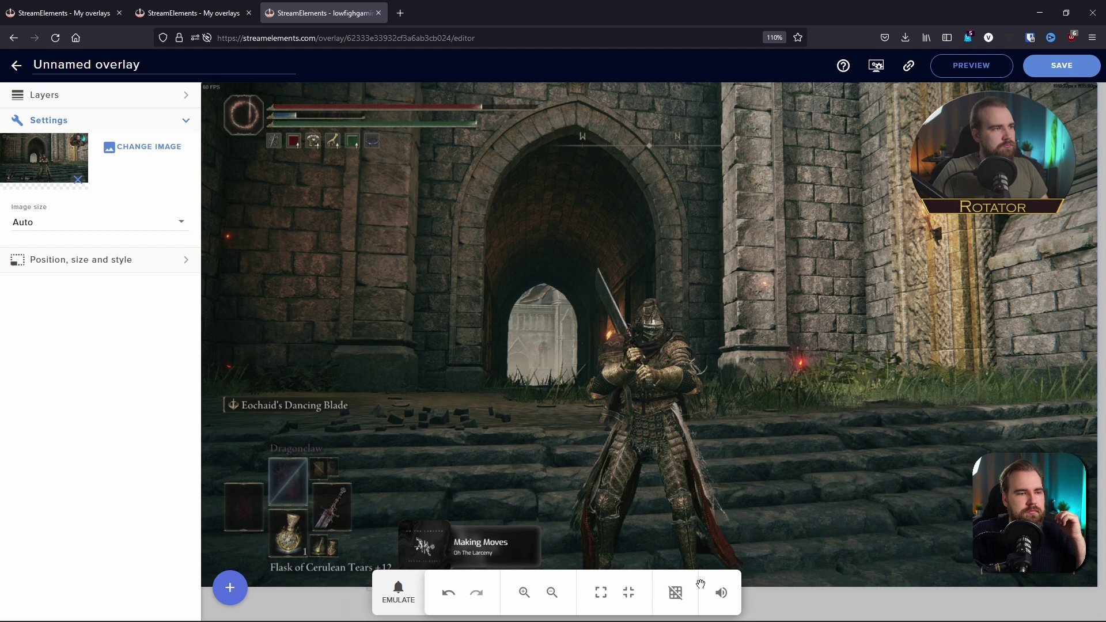
click(675, 592)
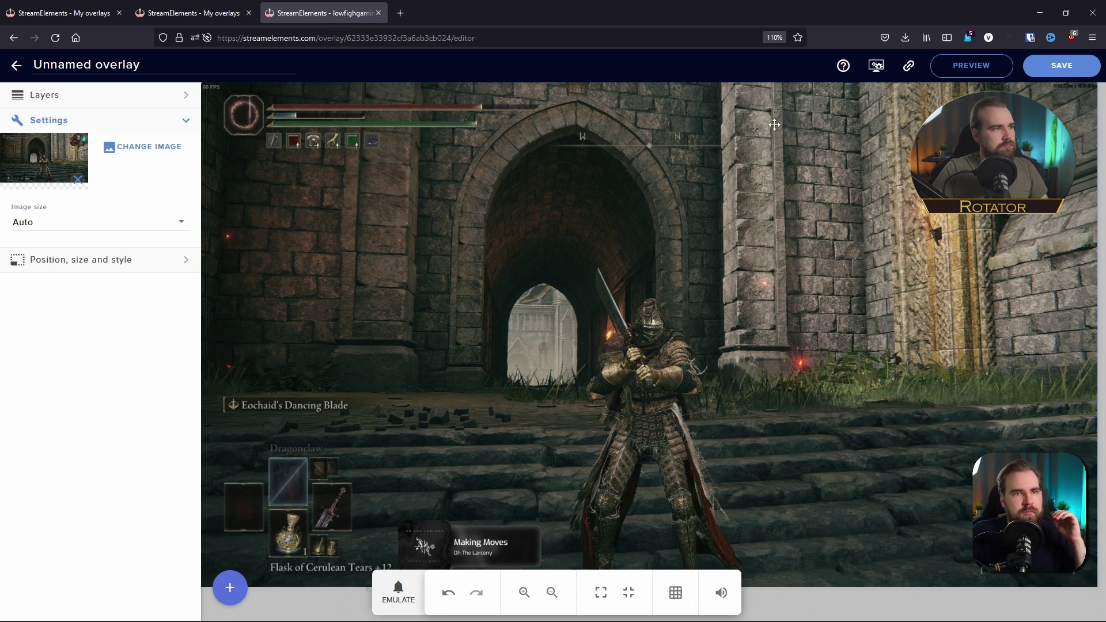
click(110, 98)
mouse_move(144, 161)
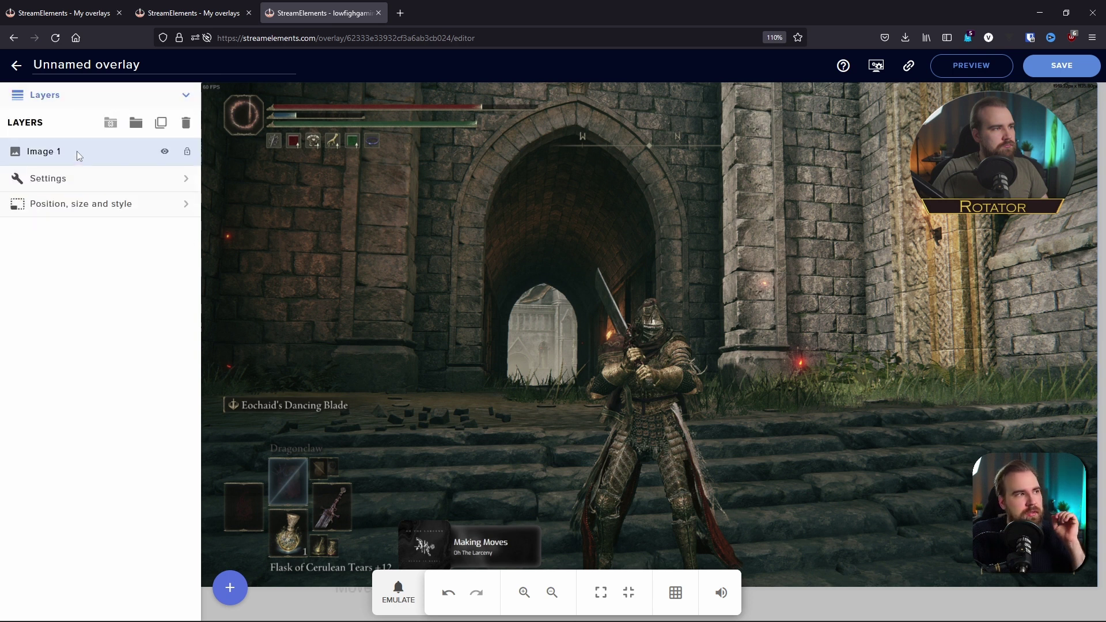
click(165, 153)
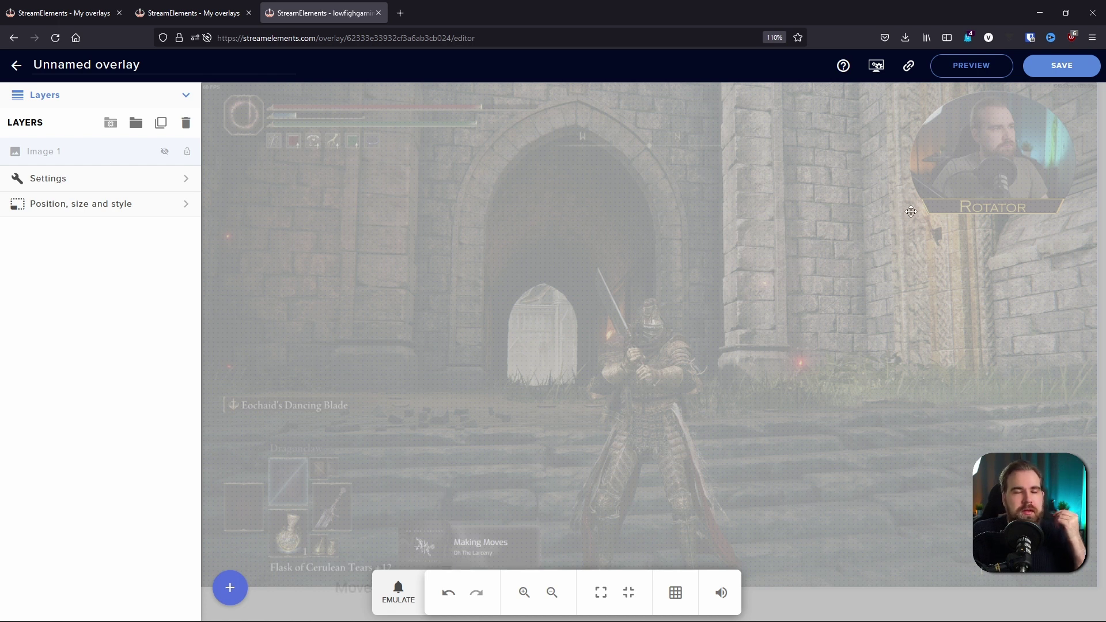
Step: Add a second image widget showing oval.png
click(230, 588)
mouse_move(268, 392)
mouse_move(284, 445)
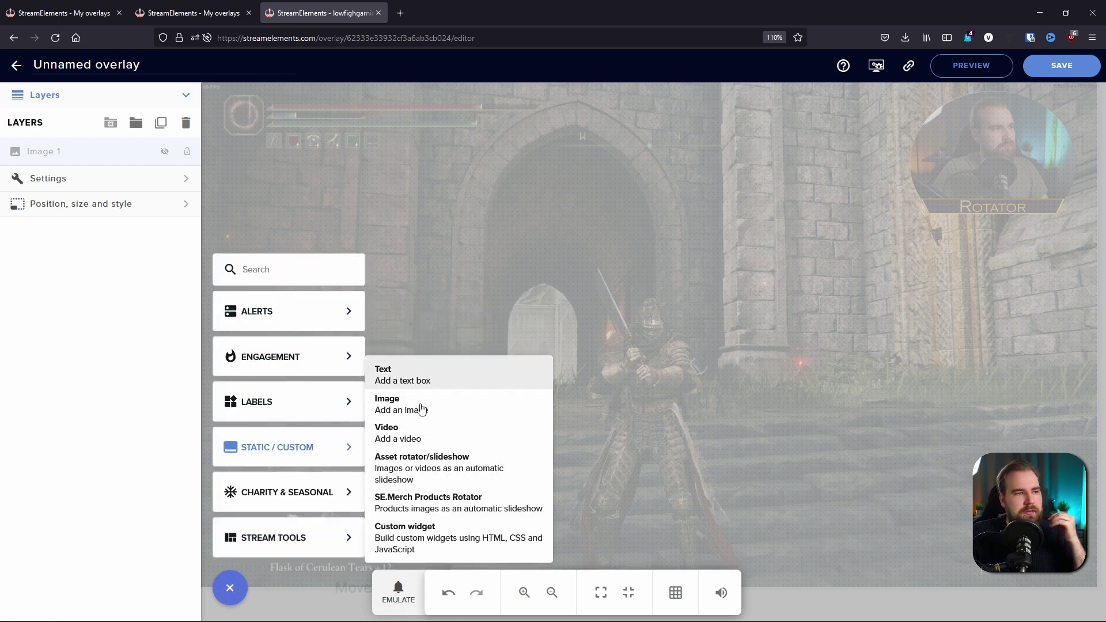
click(429, 403)
click(148, 153)
mouse_move(446, 201)
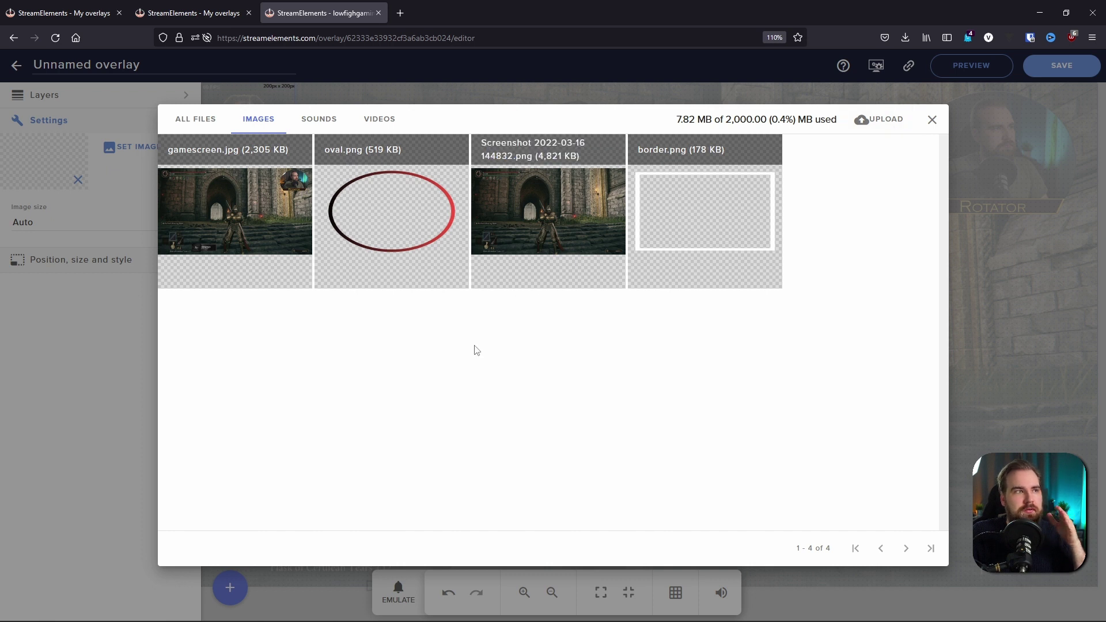
click(347, 149)
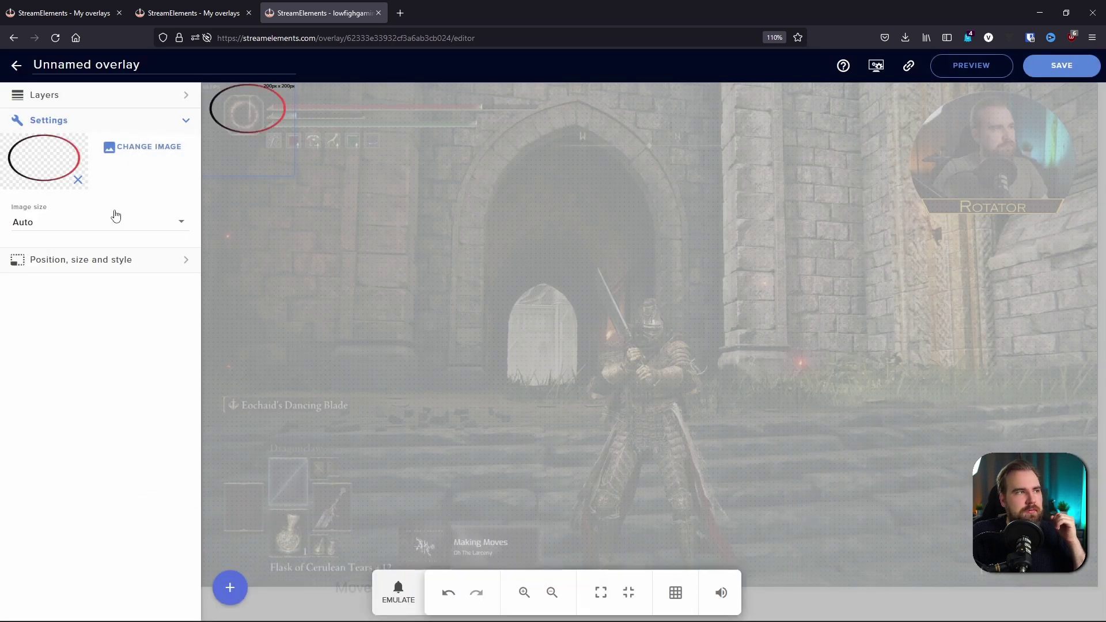
Step: Size the oval frame to 436 × 334 px at top 12.1px, left 1476.3px over the Rotator webcam
drag(670, 252, 887, 244)
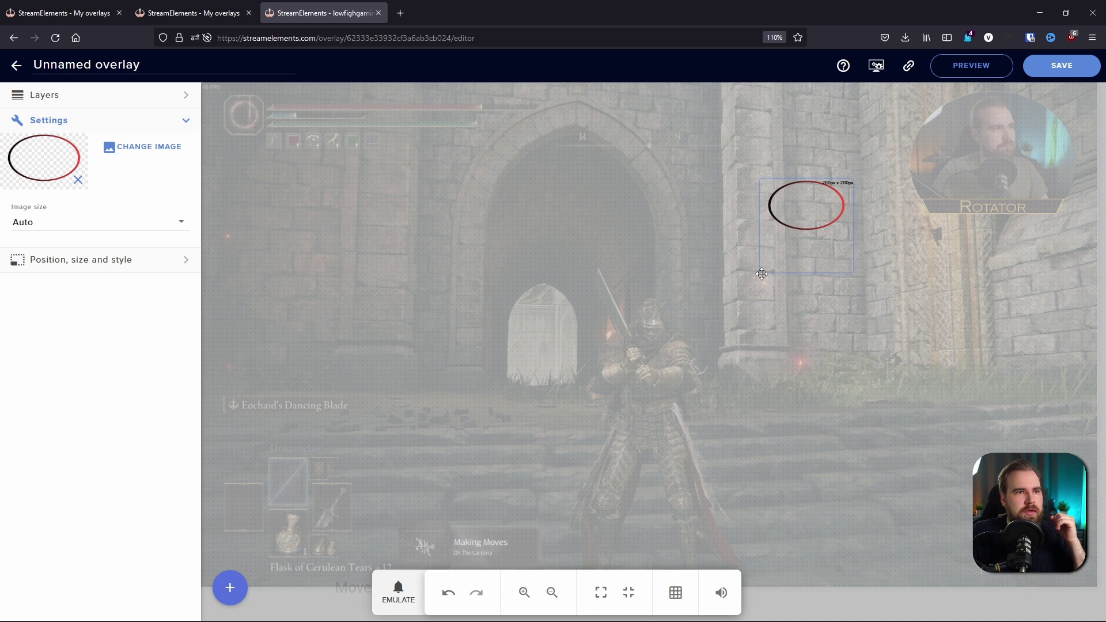
drag(758, 273, 573, 345)
drag(703, 284, 939, 197)
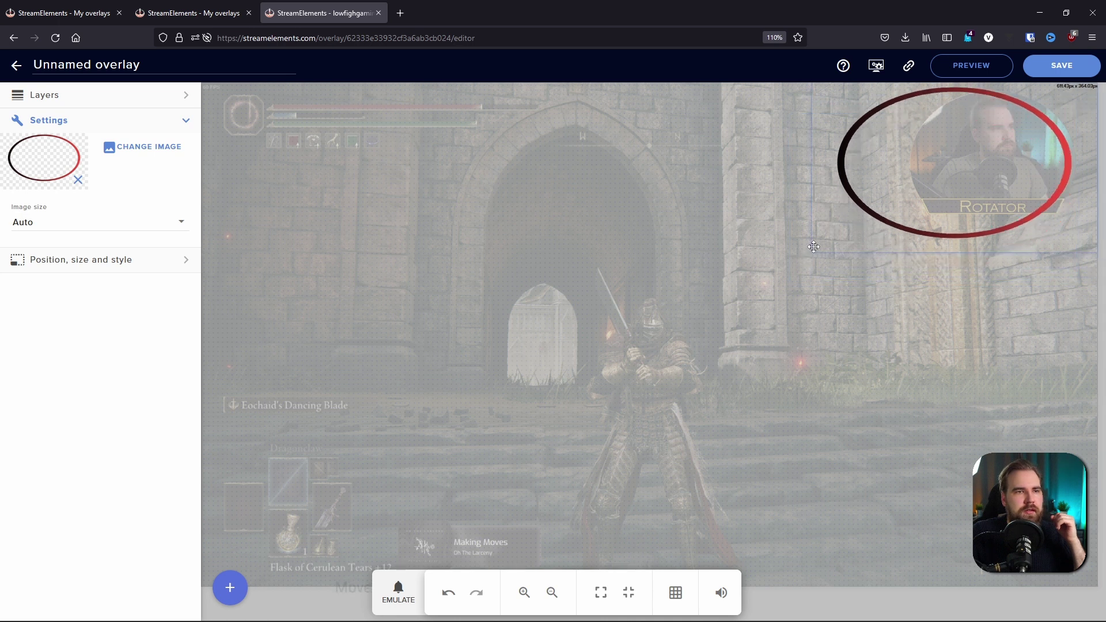
drag(814, 249, 893, 238)
drag(985, 190, 981, 194)
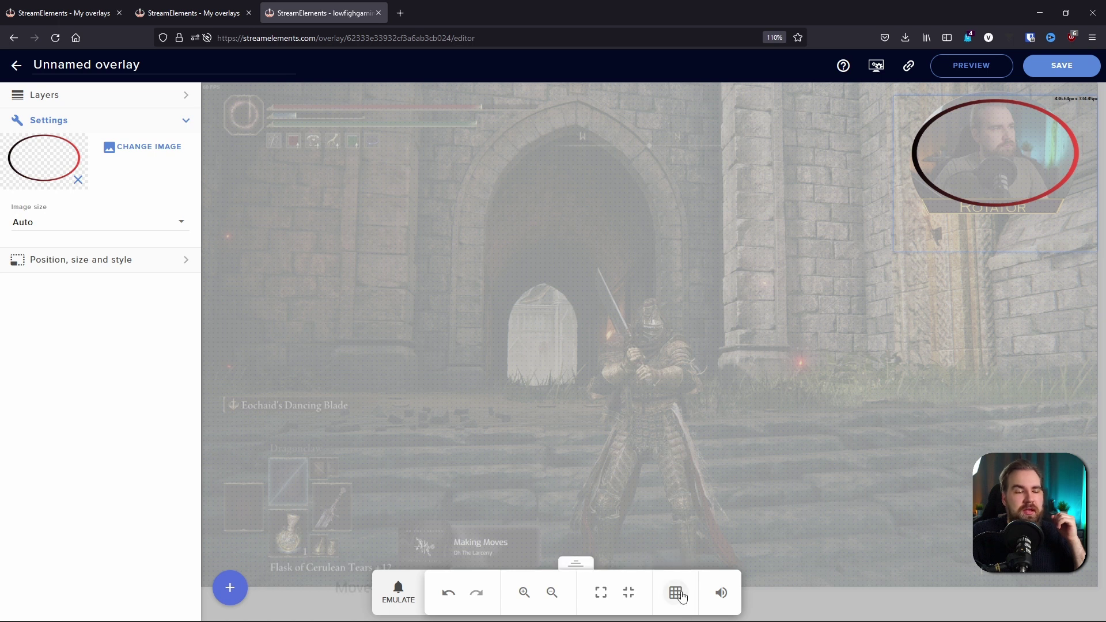
drag(975, 175, 1001, 164)
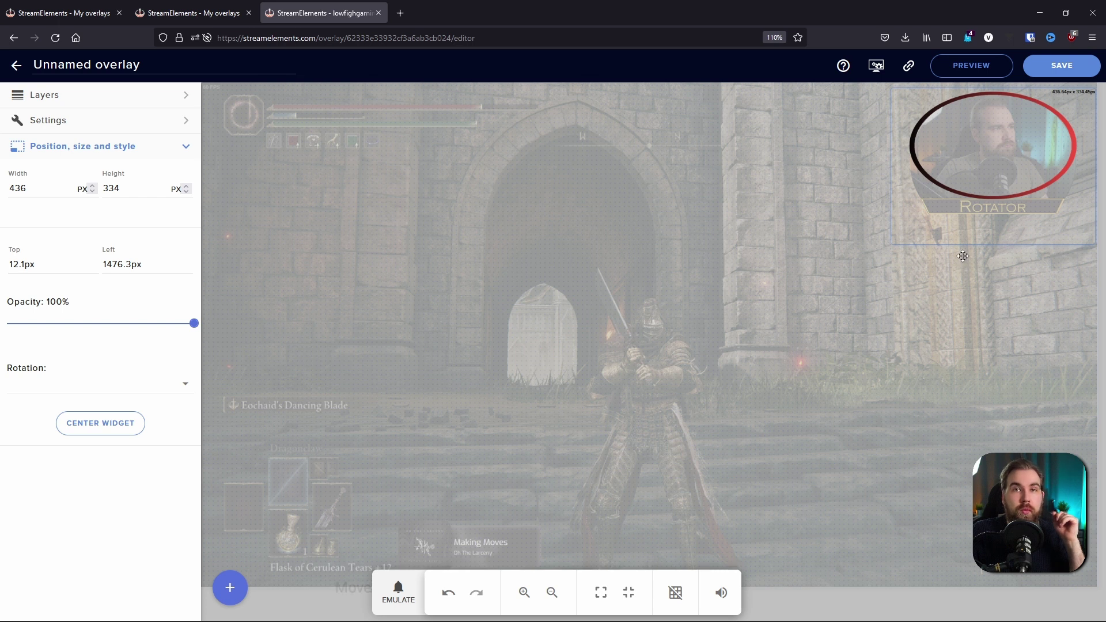
Step: Add an AlertBox widget and fit it into the overlay's lower-right area
click(237, 586)
mouse_move(285, 317)
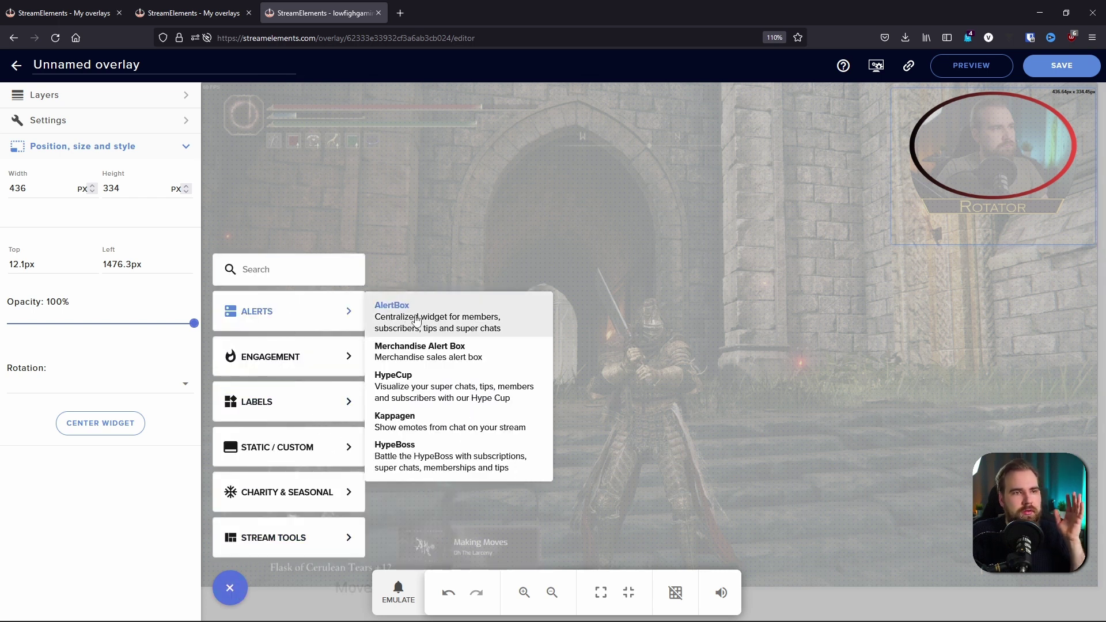
click(397, 314)
drag(541, 369, 437, 205)
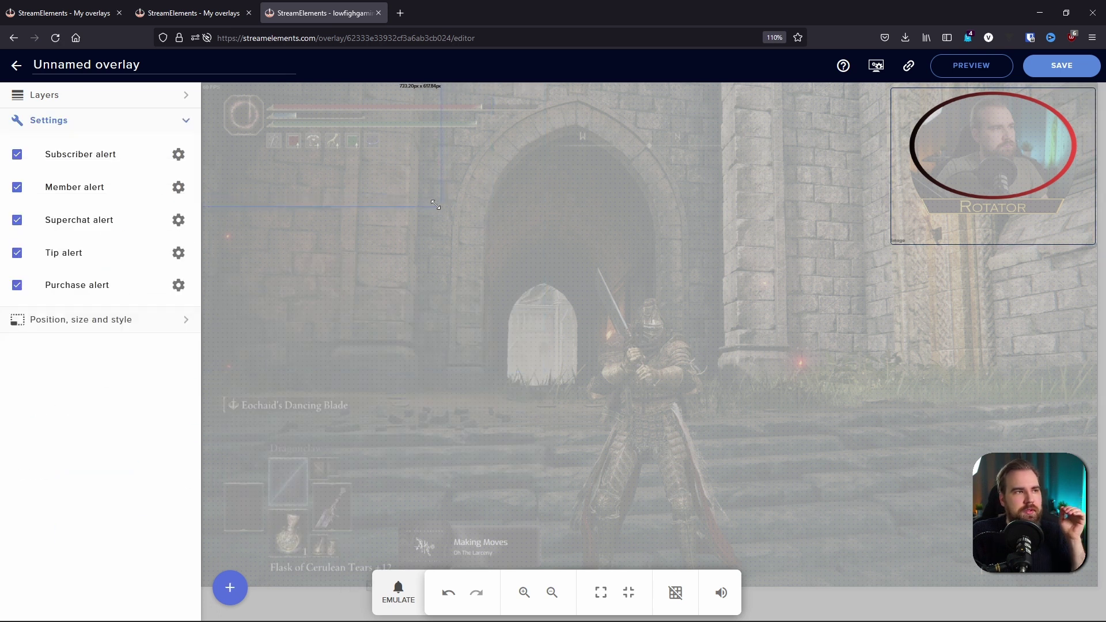
drag(291, 149, 824, 525)
drag(739, 459, 748, 480)
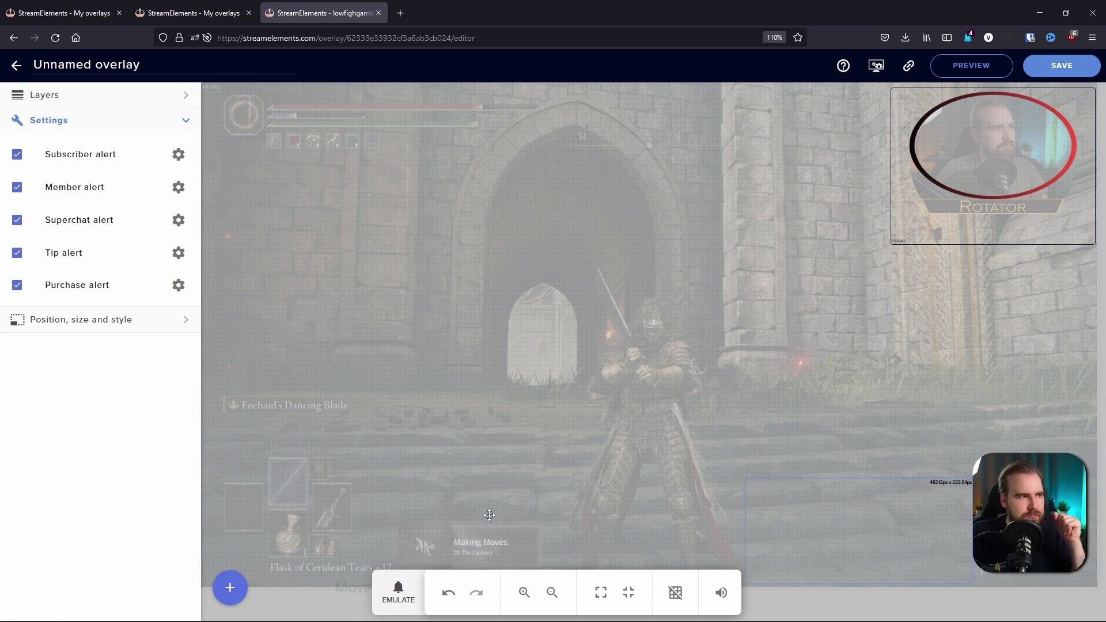
Step: Emulate a Subscriber event to preview the 'subscribed to the channel!' alert
click(401, 598)
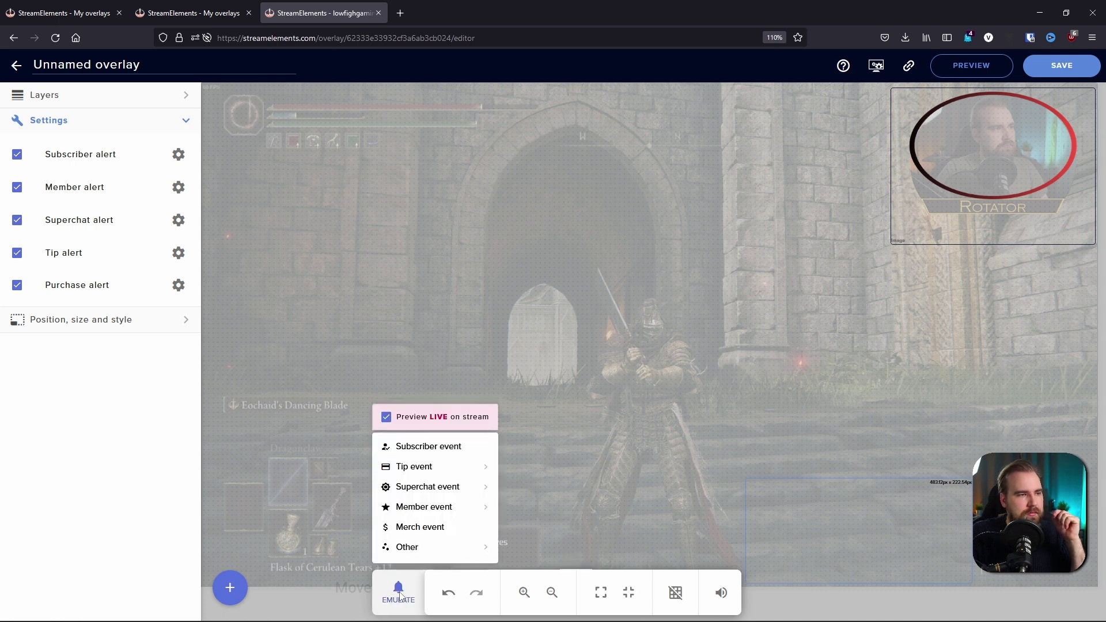
click(445, 452)
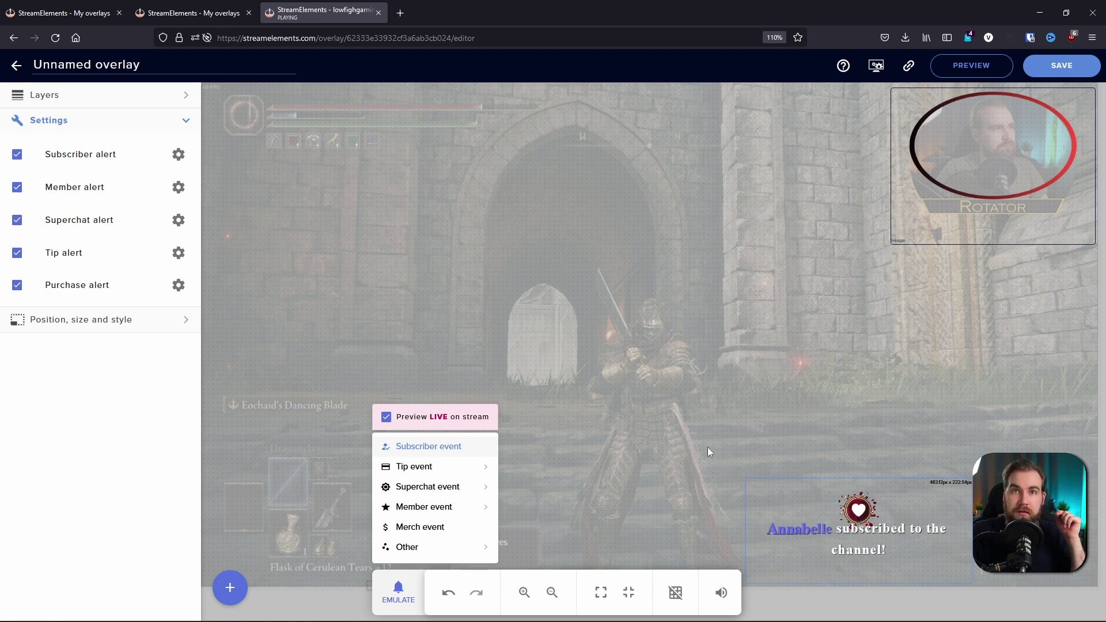
click(87, 65)
Step: Replace the Unnamed overlay title with GameOverlay
key(ctrl+a)
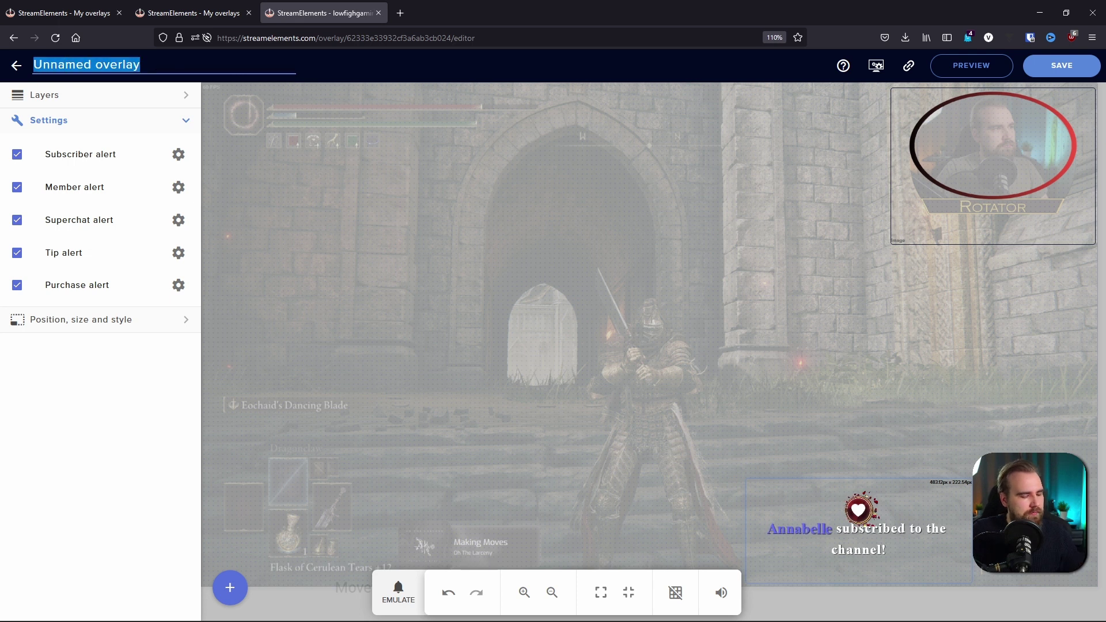
text(GameO)
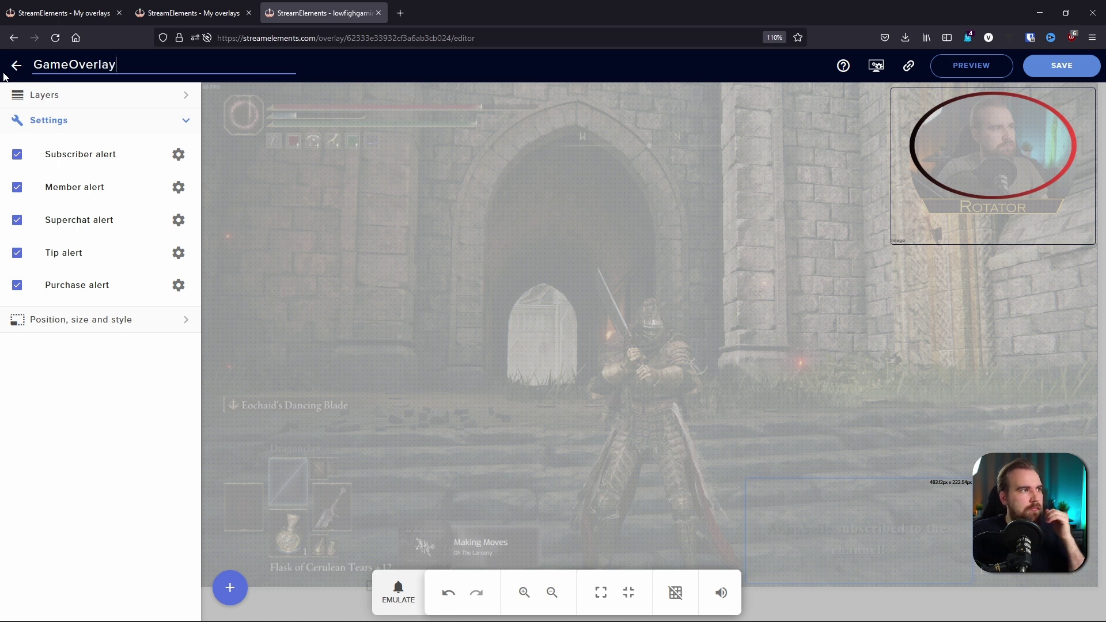
click(346, 68)
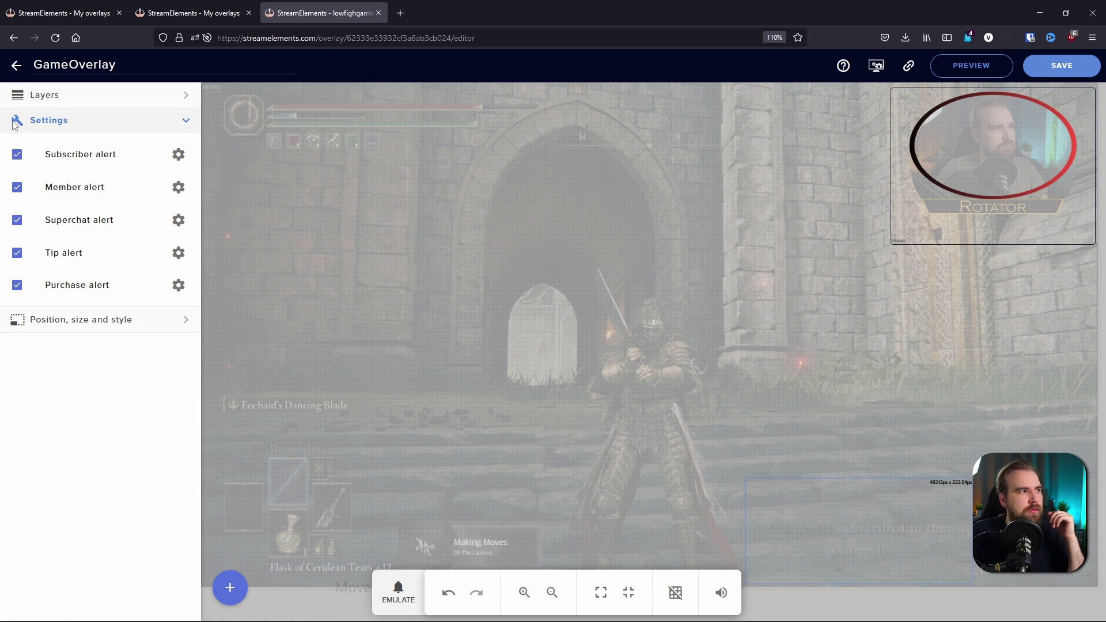
click(230, 586)
mouse_move(273, 454)
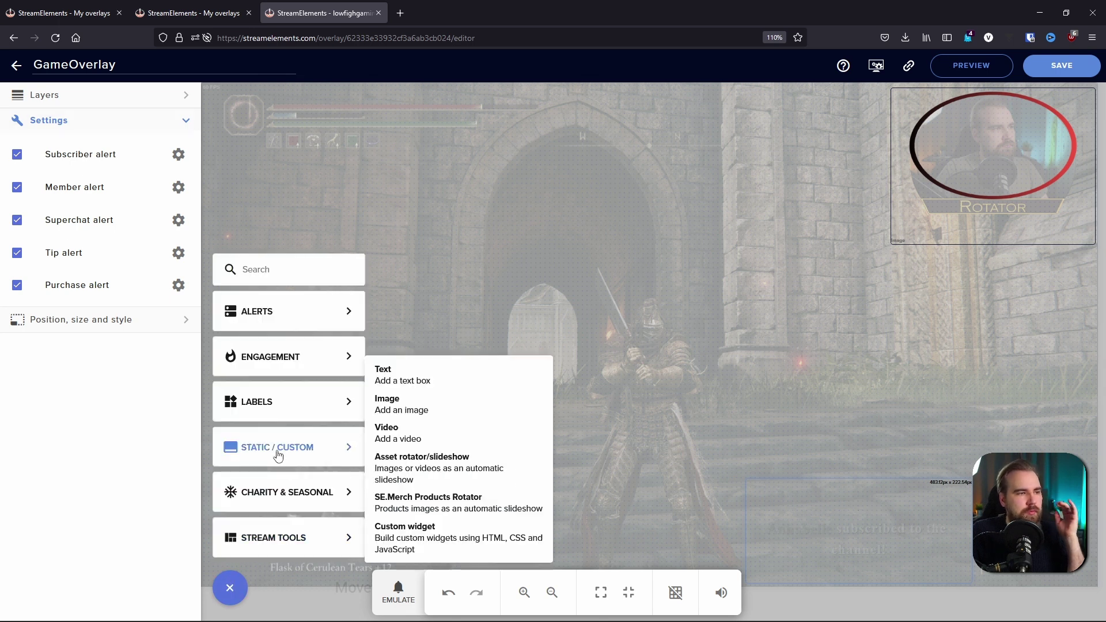
mouse_move(299, 310)
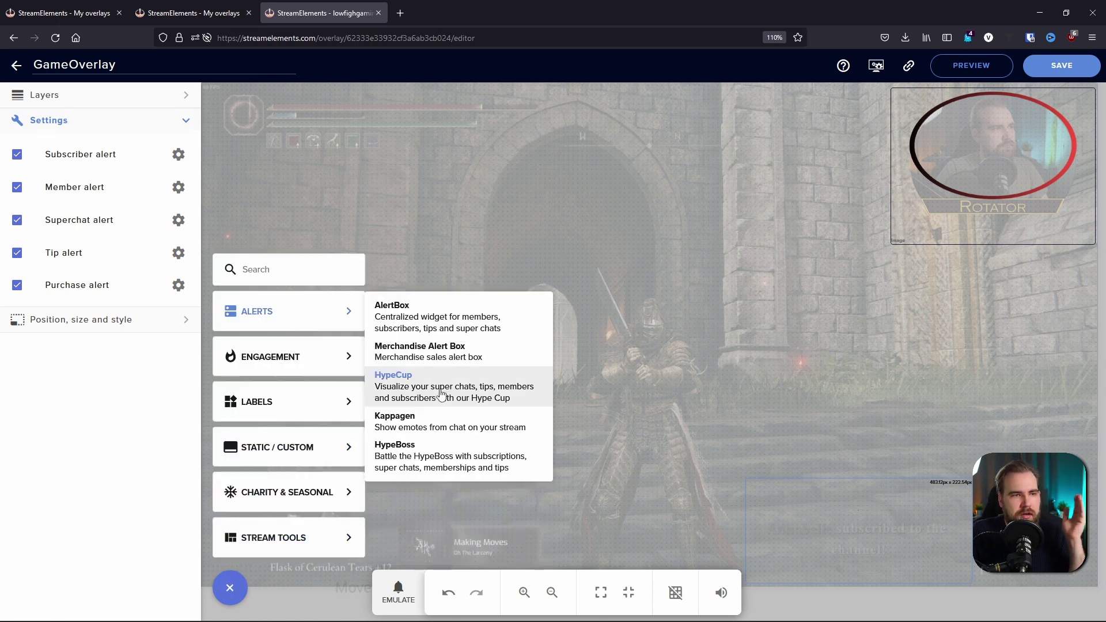
click(441, 395)
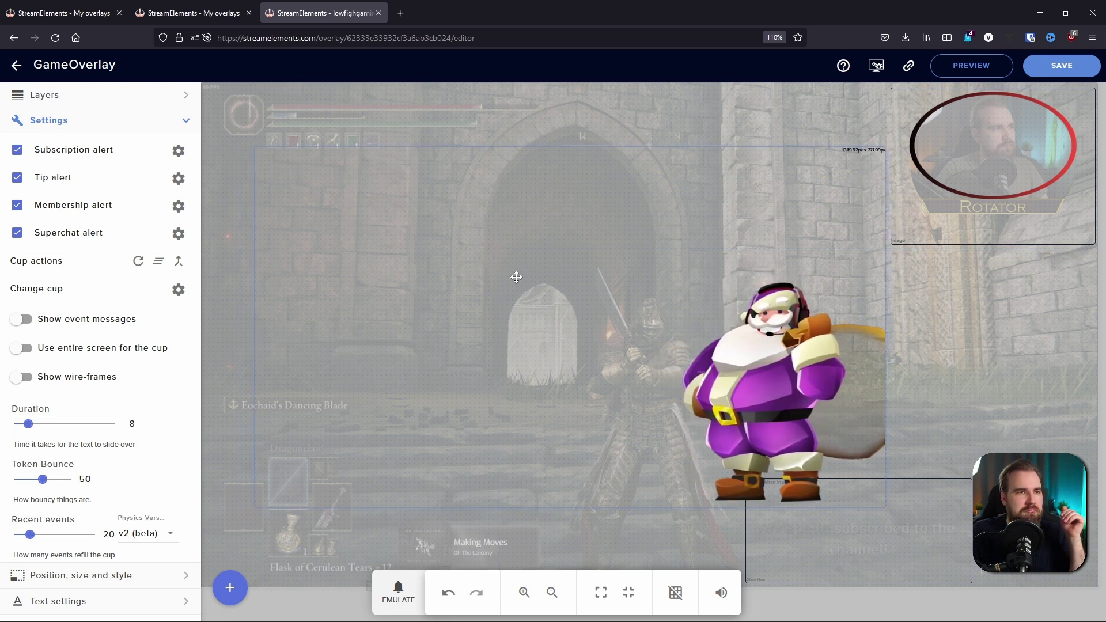
click(546, 334)
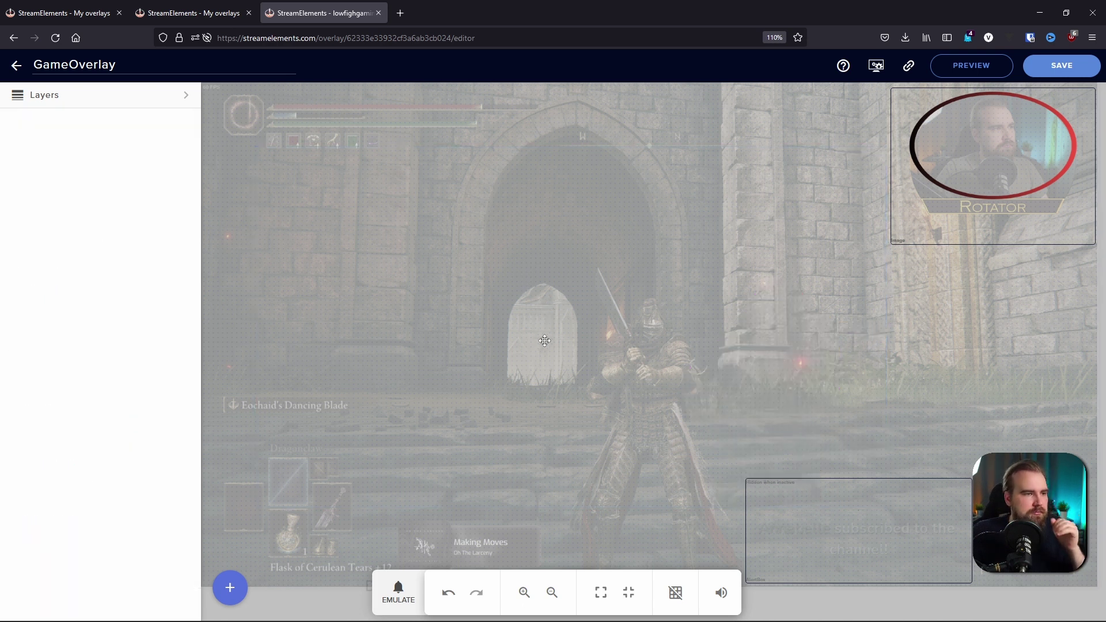
Step: Add a Your stream's chat widget as a narrowed tall panel on the overlay's left side
click(230, 587)
mouse_move(289, 437)
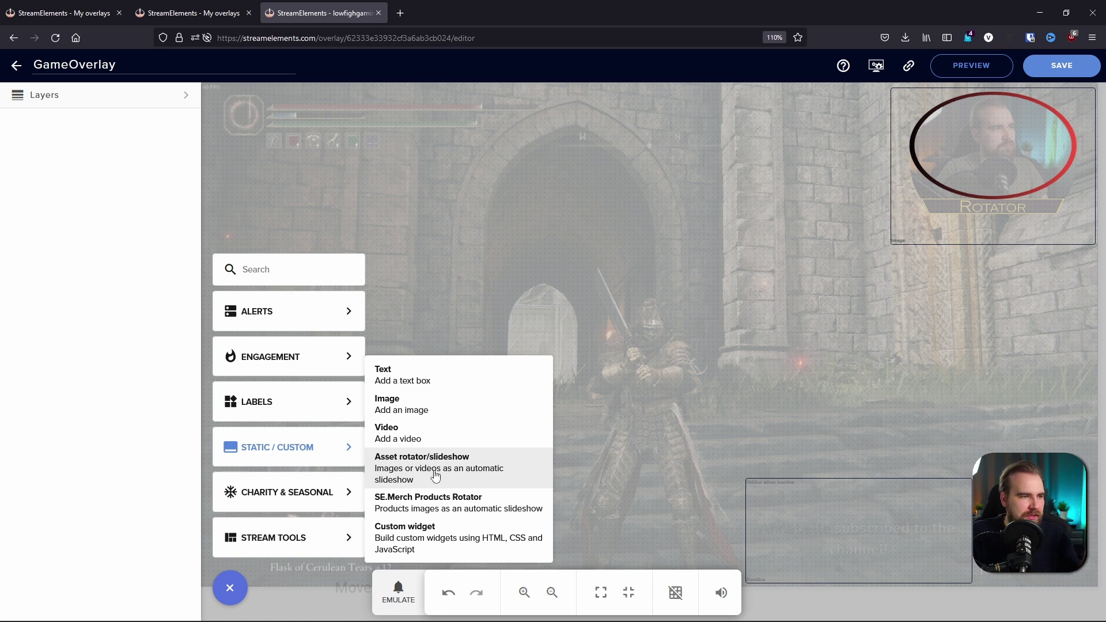
mouse_move(346, 540)
click(421, 546)
drag(286, 188, 395, 347)
drag(343, 313, 319, 356)
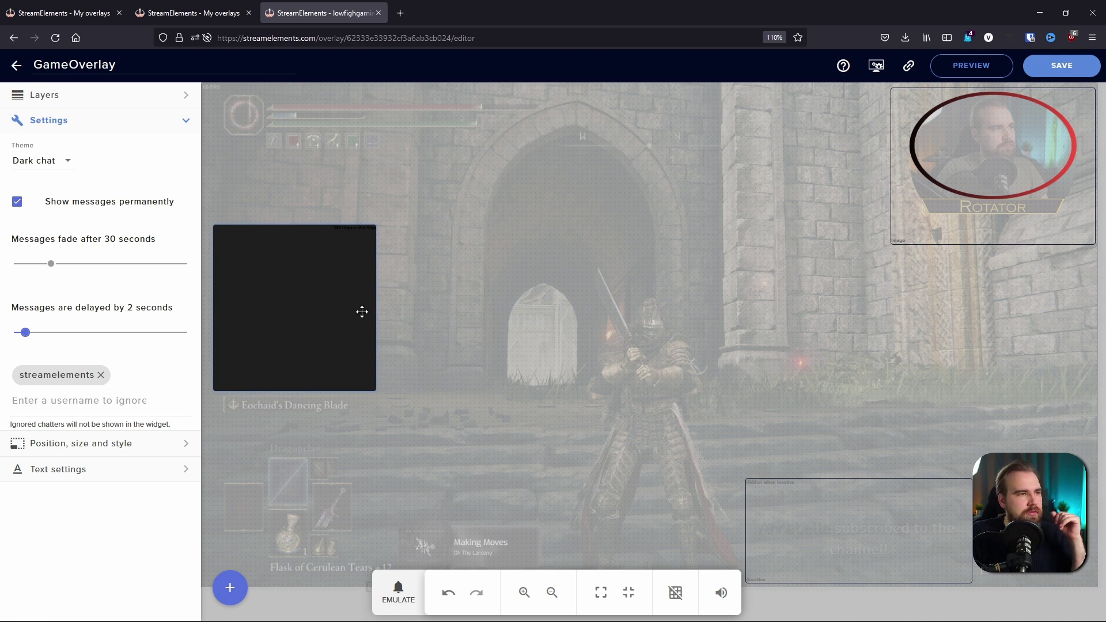
drag(375, 303, 309, 309)
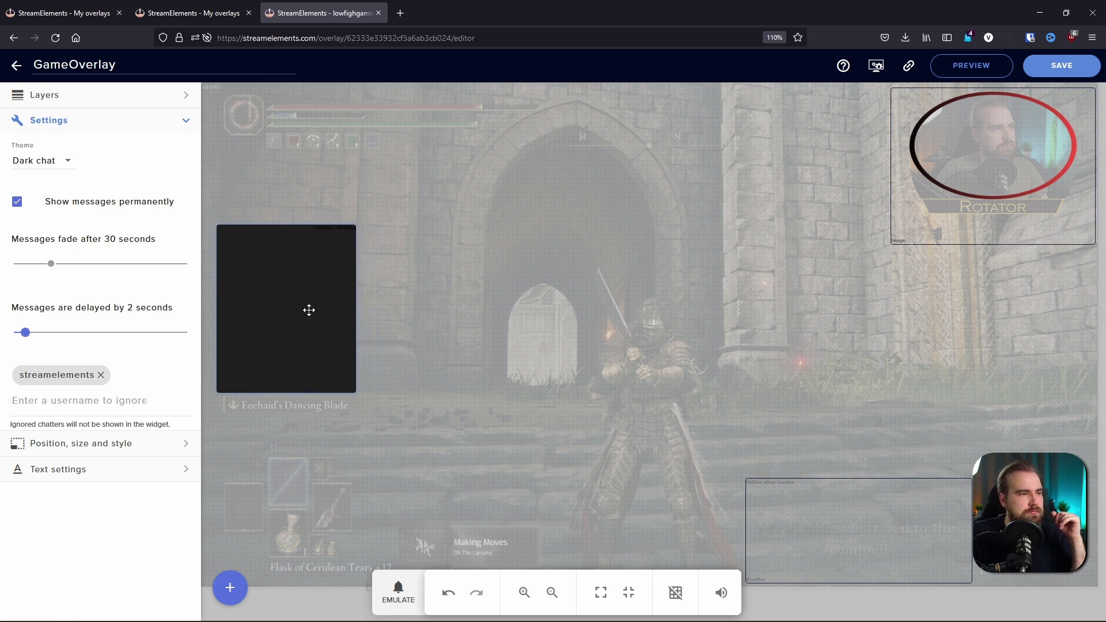
Step: Save GameOverlay and return to the overlays list
click(515, 272)
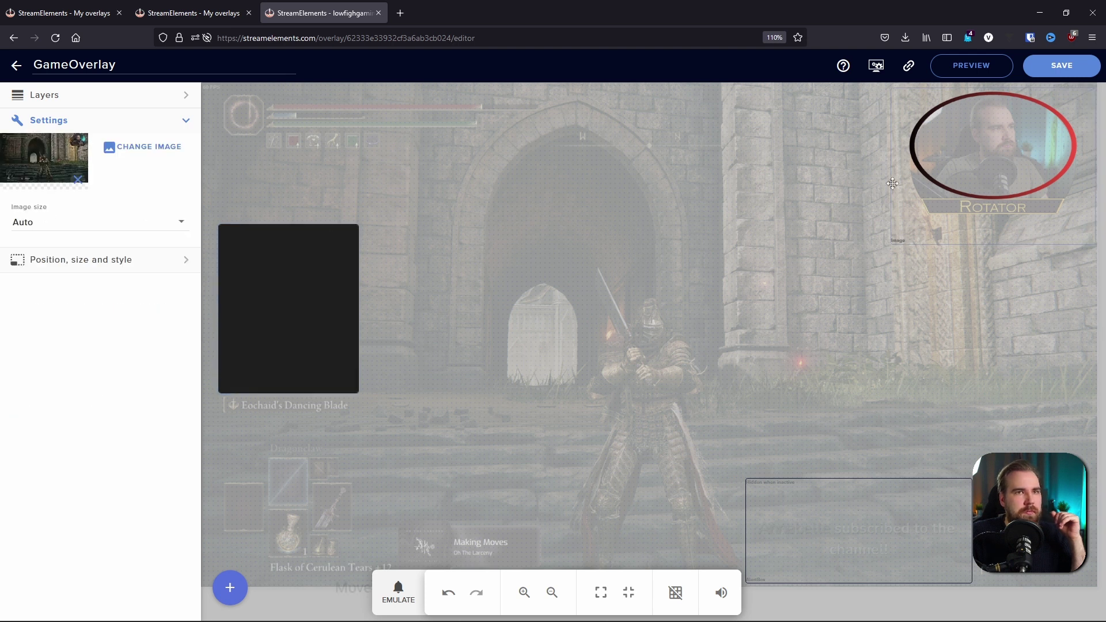
click(1062, 67)
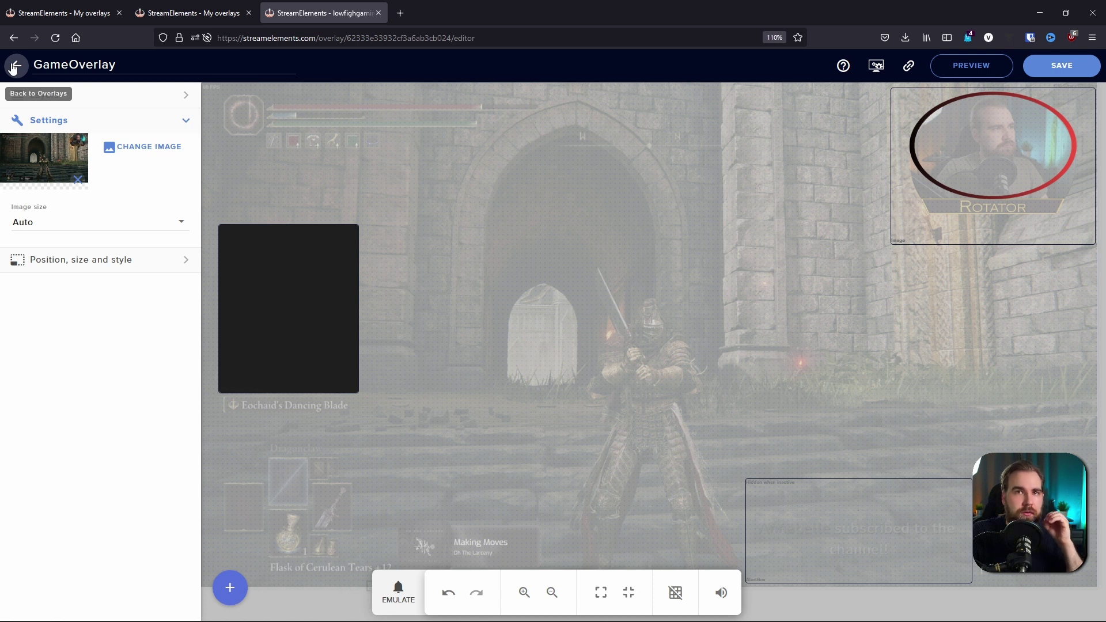
click(14, 67)
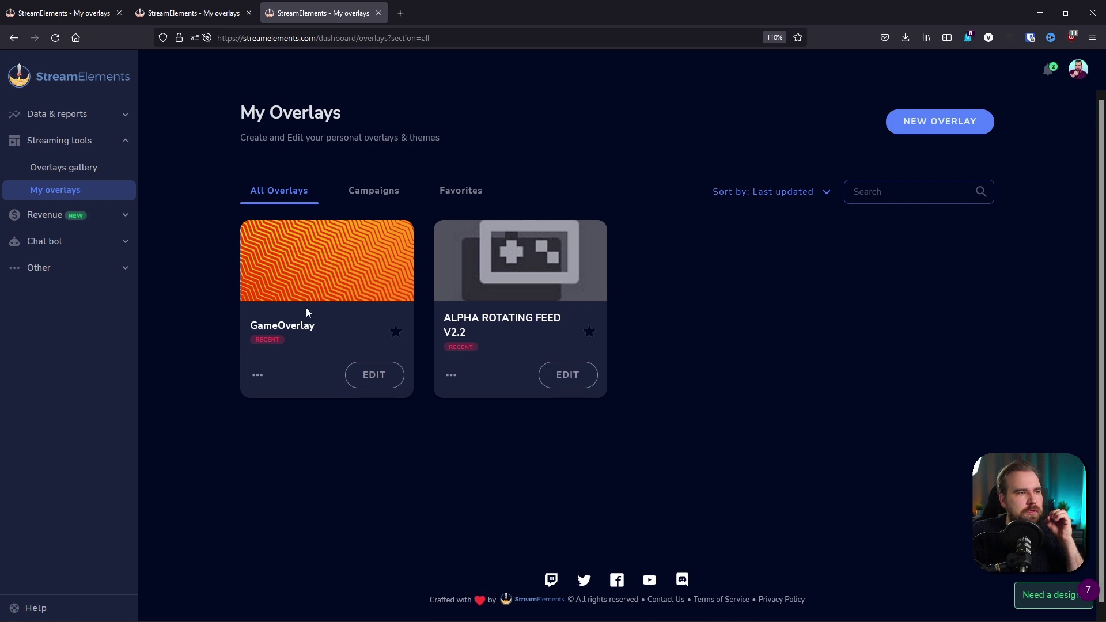
Step: Create a new 1080p overlay titled ChatOverlay
click(908, 124)
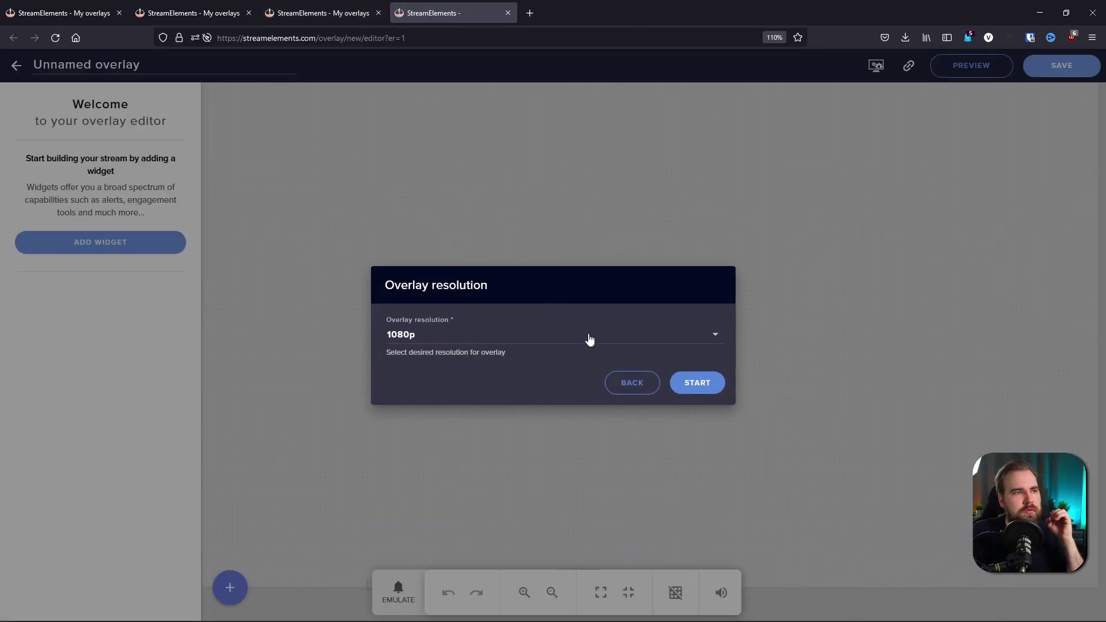
click(694, 382)
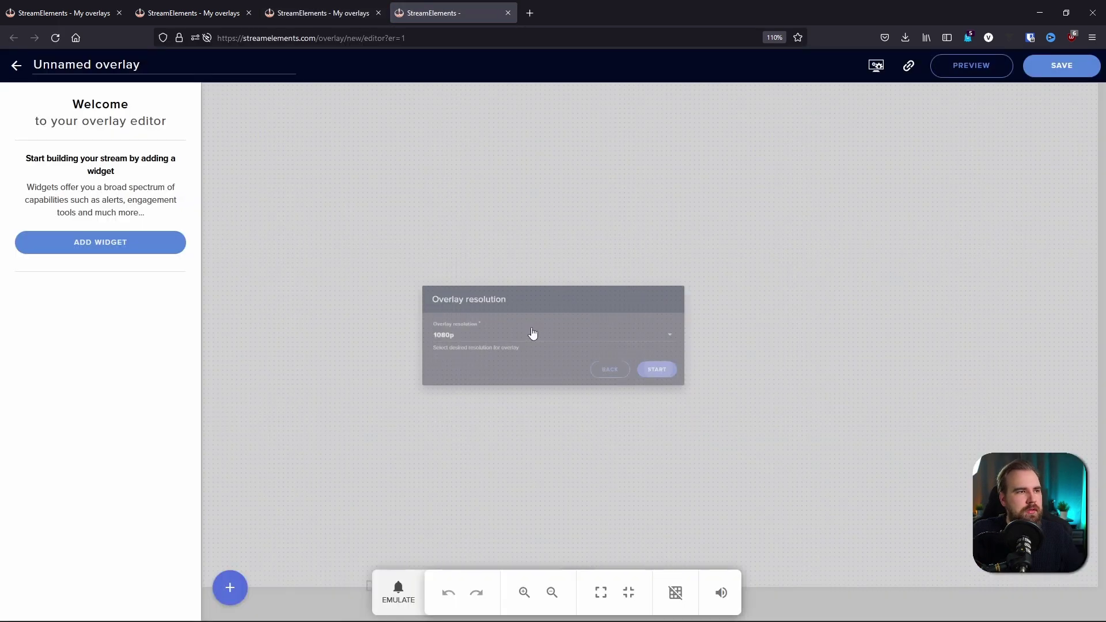
drag(142, 65, 9, 66)
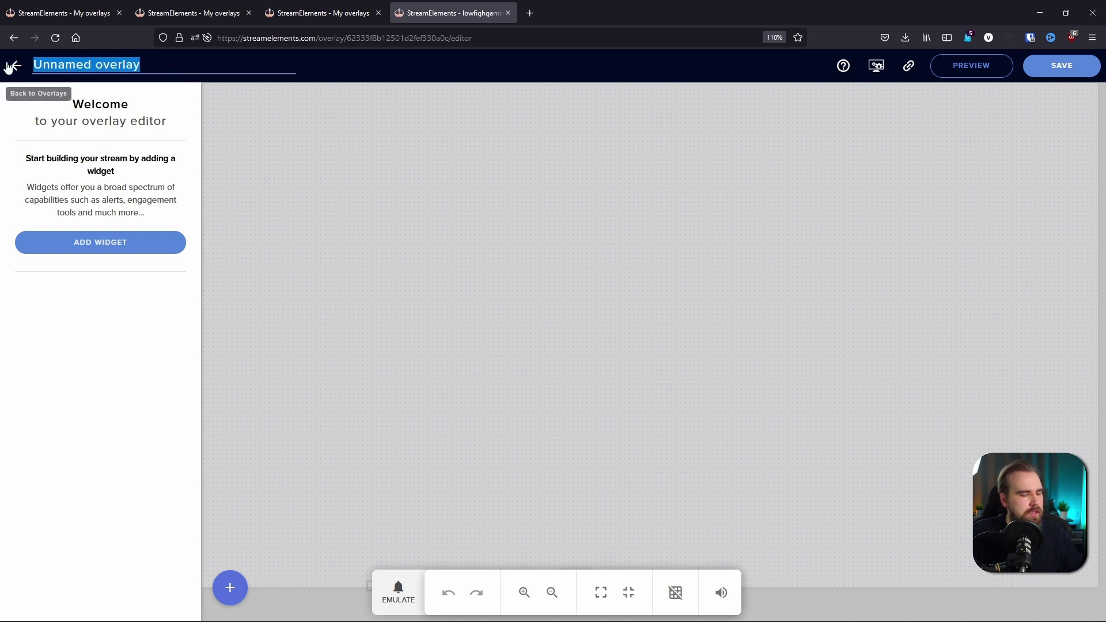
text(ChatOverlay)
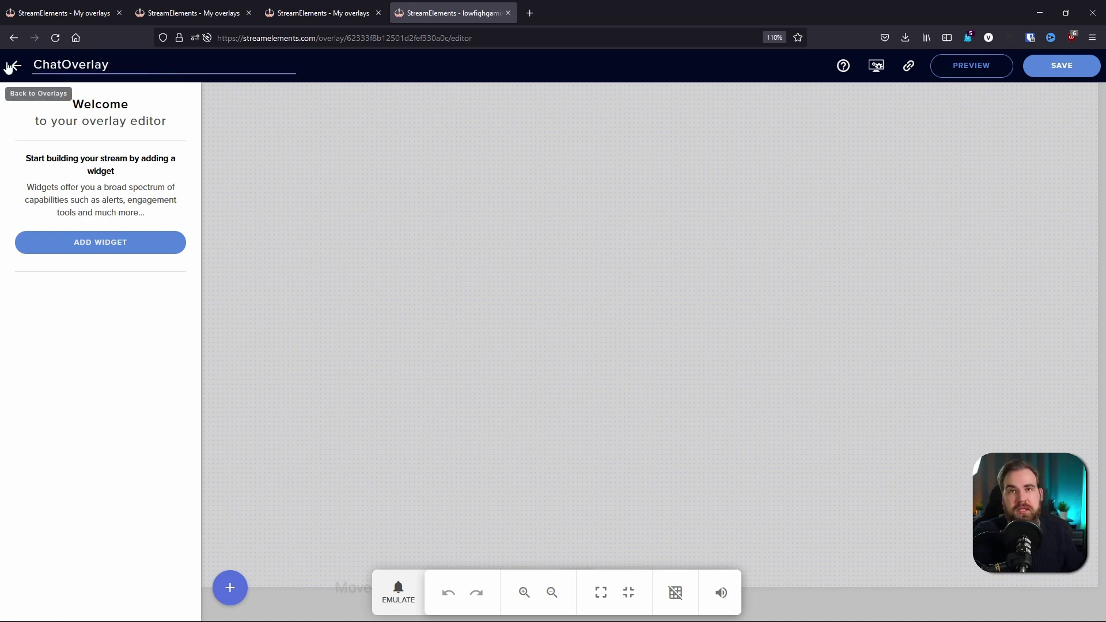
click(500, 311)
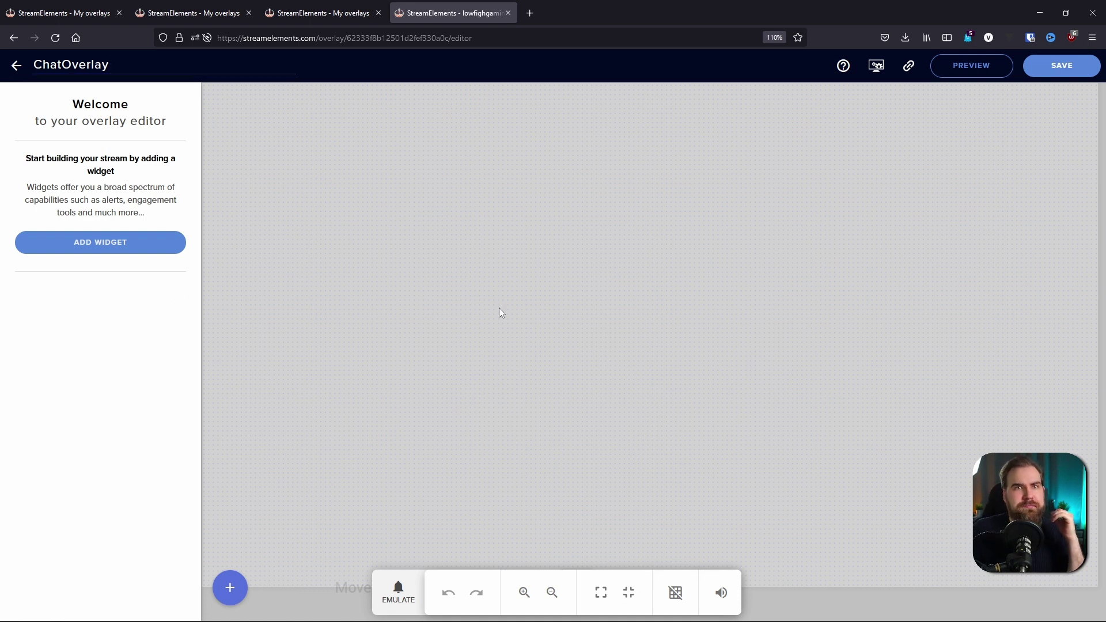
Step: Add an image widget, deleting an accidentally added text widget first
click(225, 591)
mouse_move(284, 439)
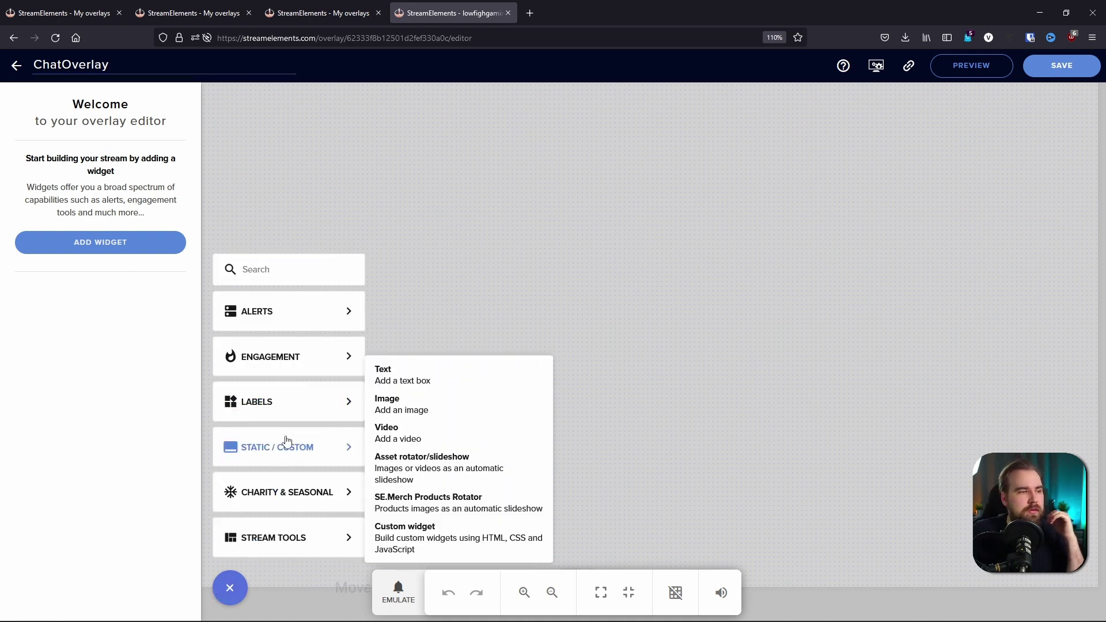
click(425, 371)
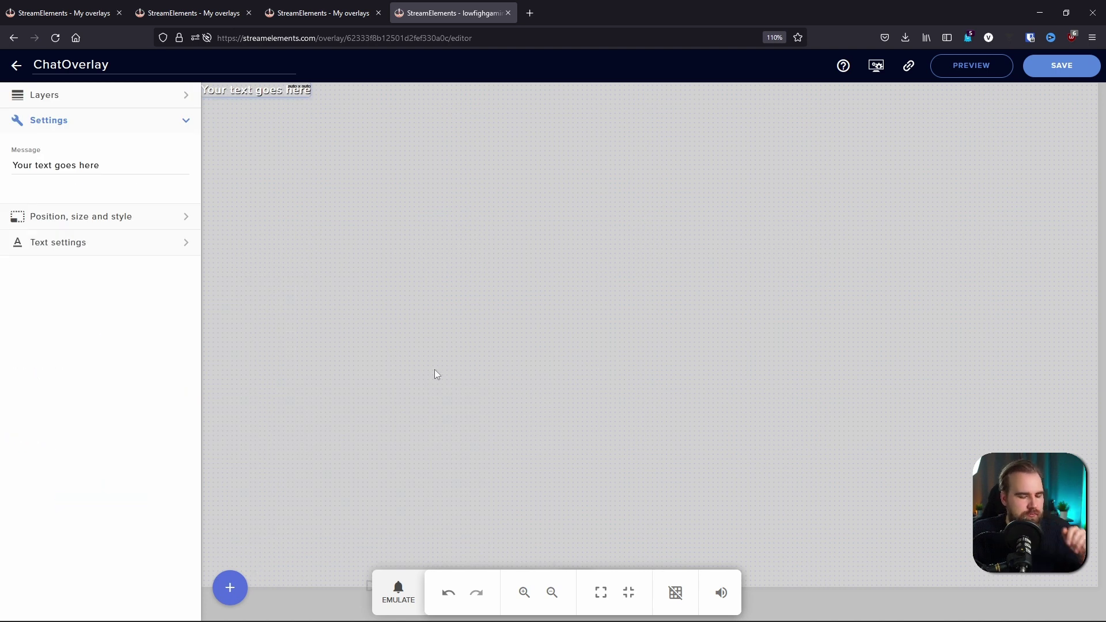
key(Delete)
click(232, 588)
mouse_move(288, 447)
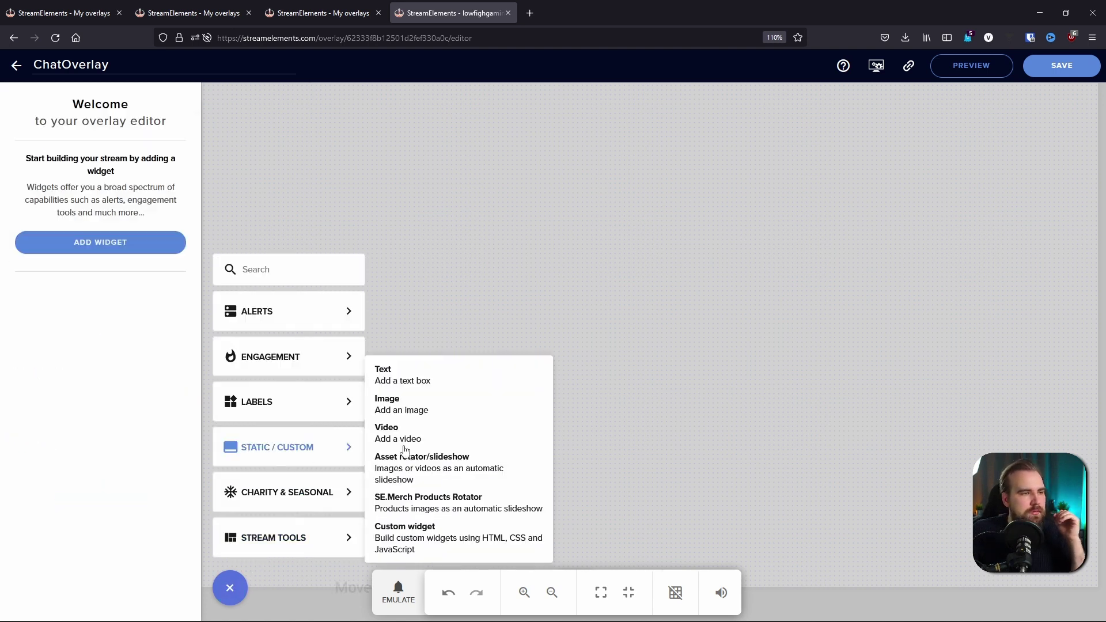
click(437, 407)
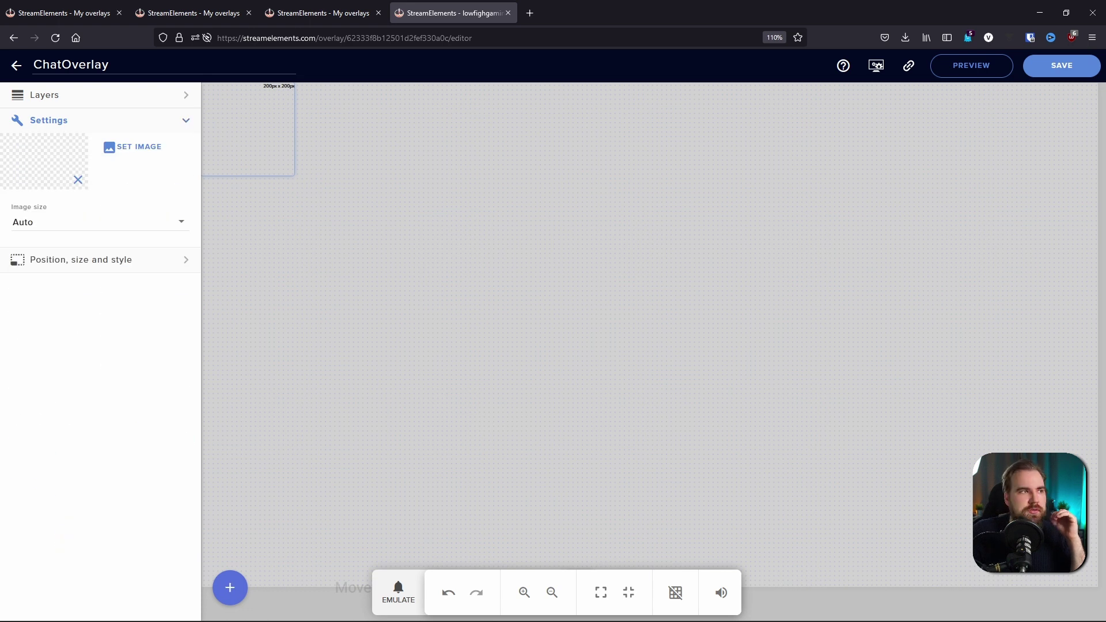
Step: Upload chatscreen.jpg into the image widget and stretch it across the whole canvas
click(149, 147)
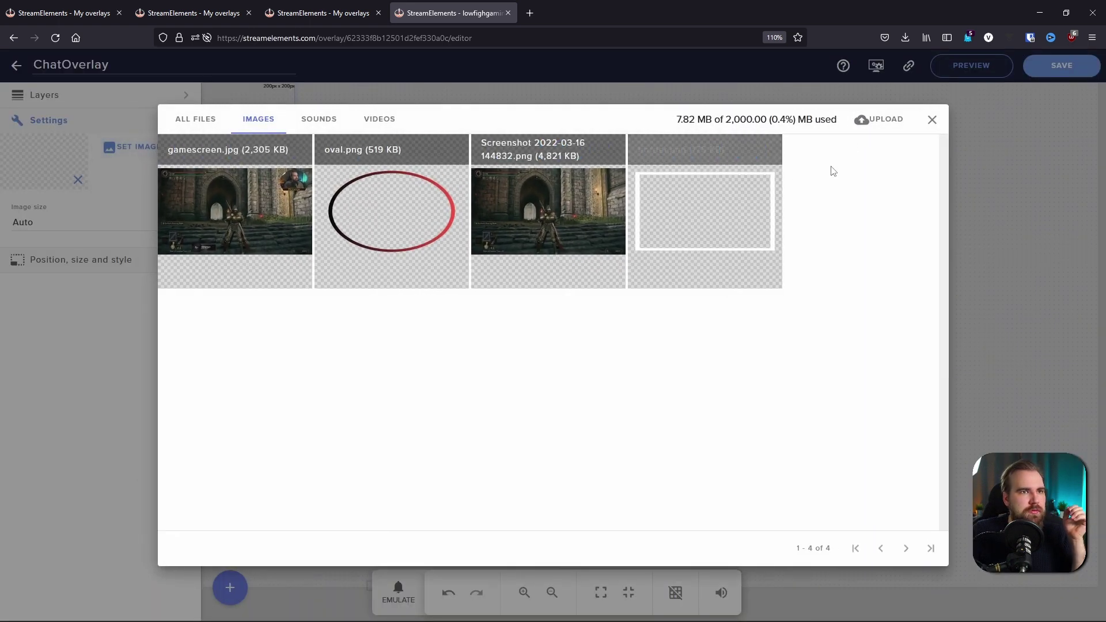
click(874, 133)
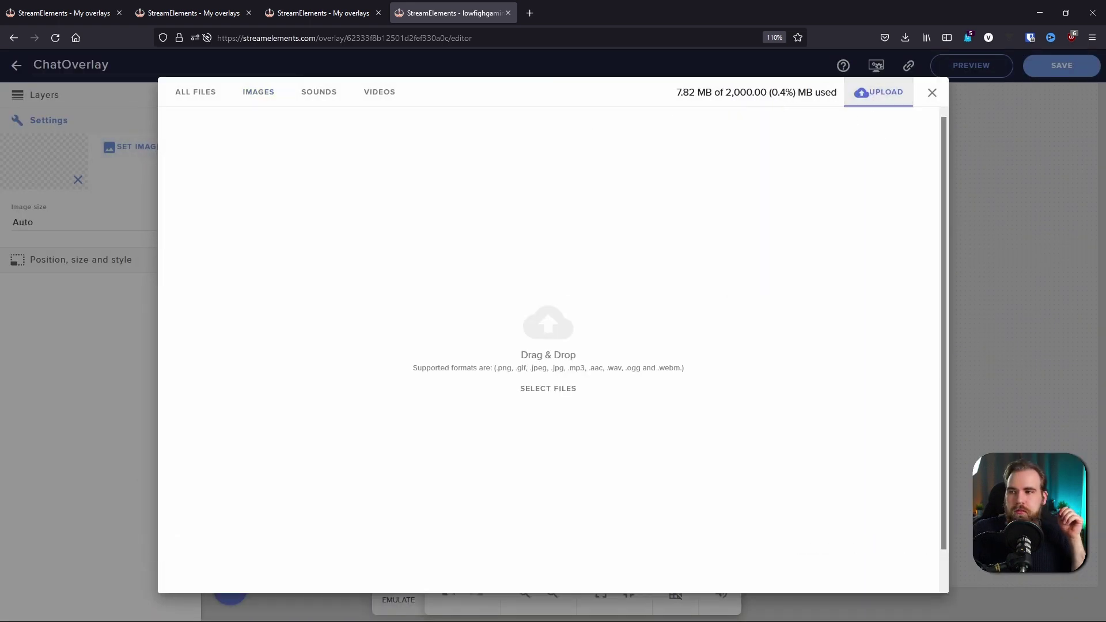
drag(624, 278, 624, 279)
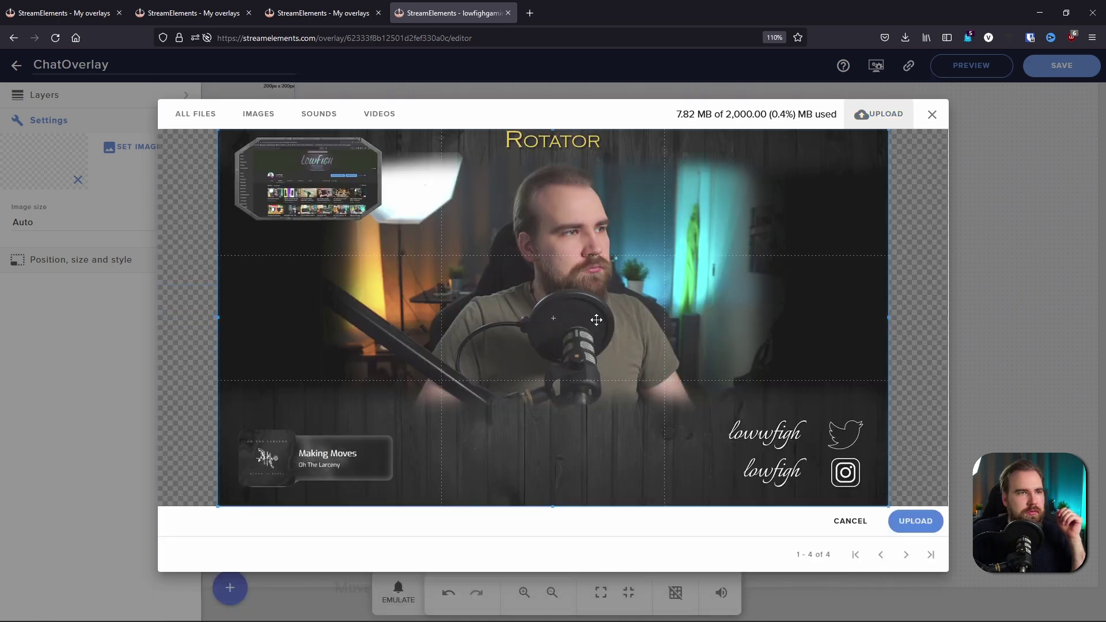
click(910, 521)
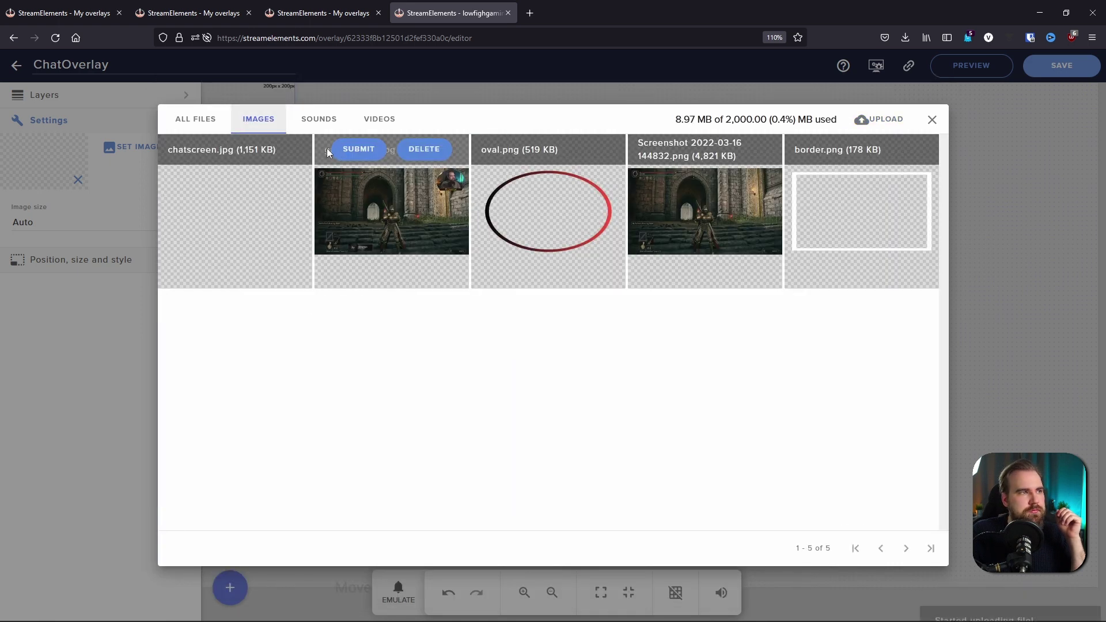
click(198, 149)
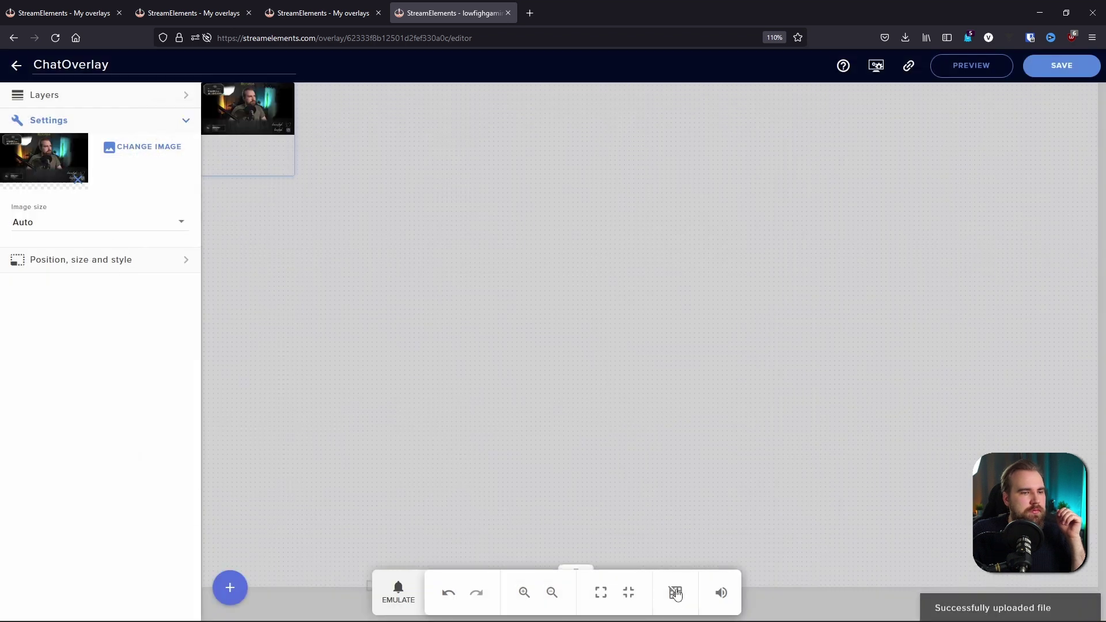
drag(288, 171, 1094, 601)
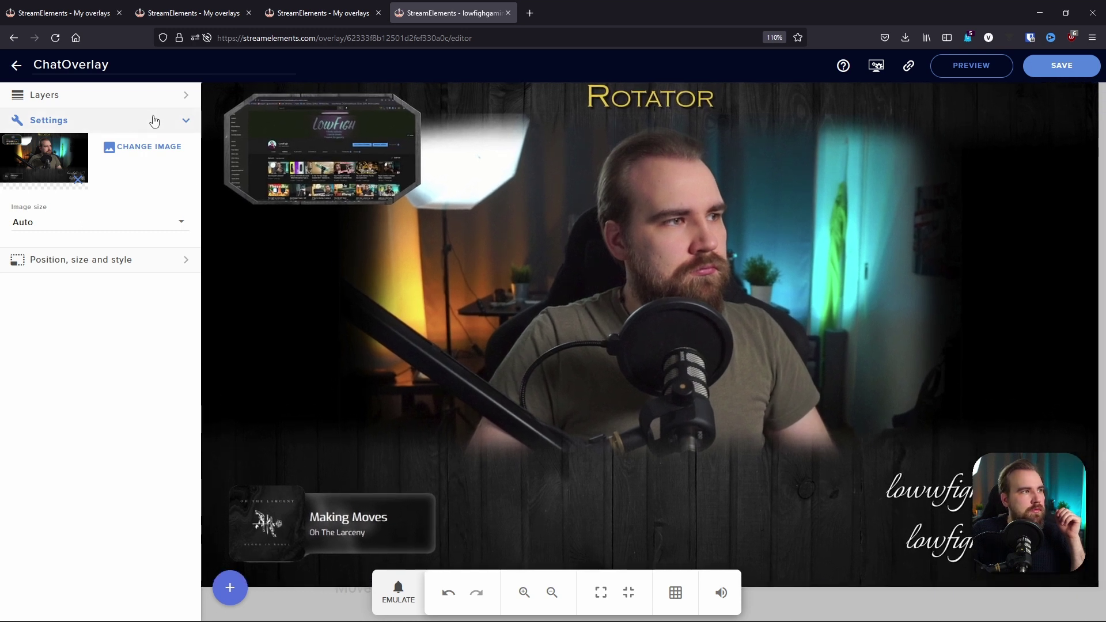
Step: Hide the Image 1 reference layer in the ChatOverlay layers list
click(91, 96)
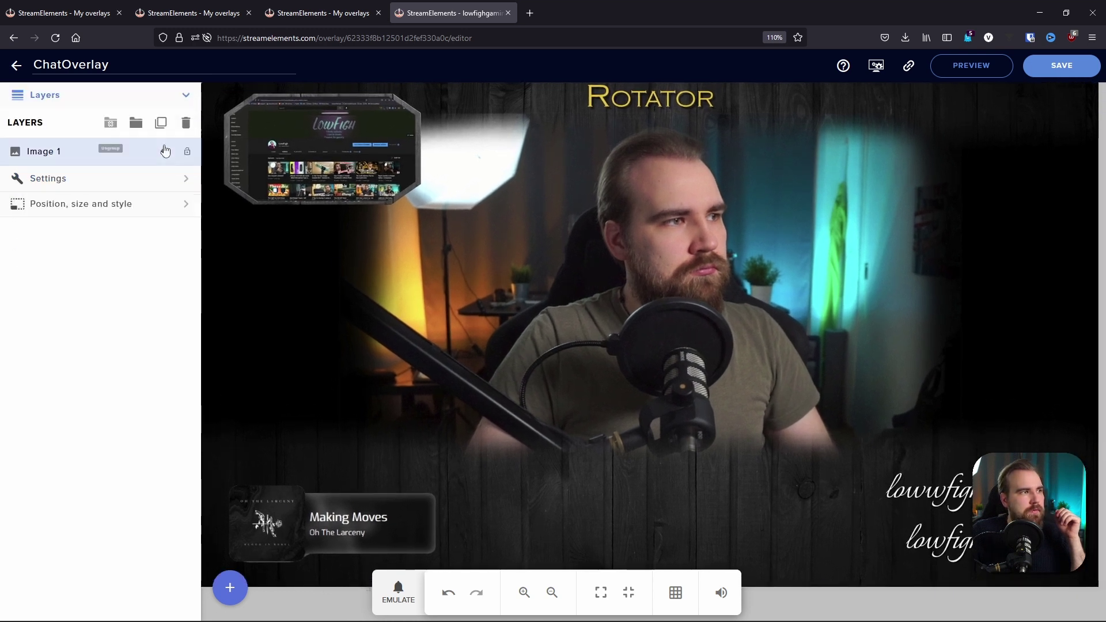
click(163, 154)
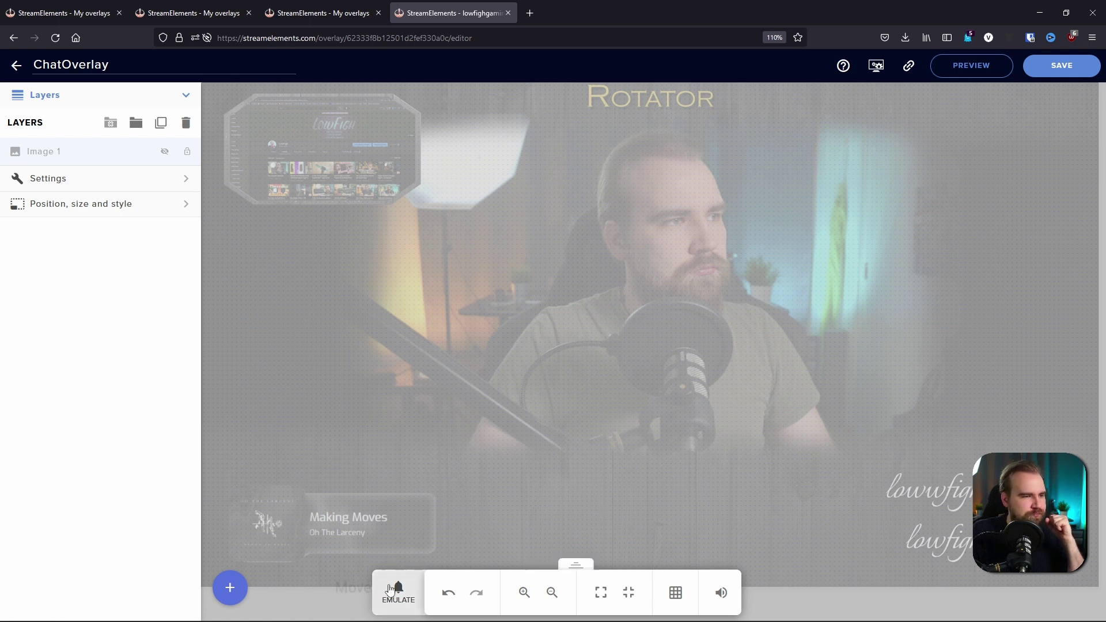
Step: Add a new image widget and upload the octagonal frame PNG to the media library
click(229, 588)
mouse_move(288, 447)
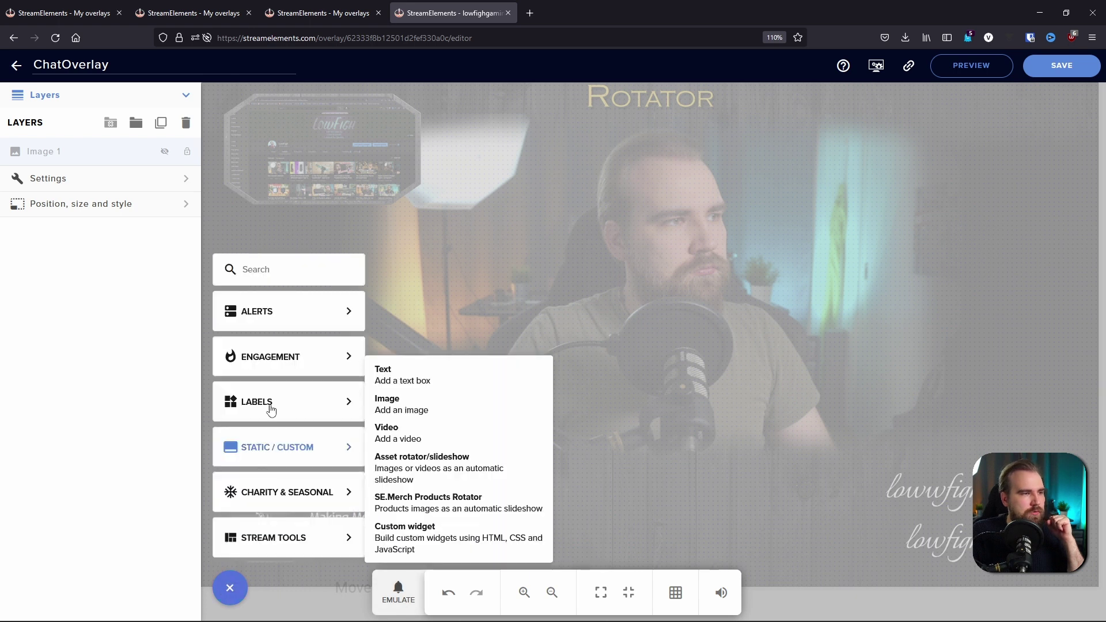
click(427, 410)
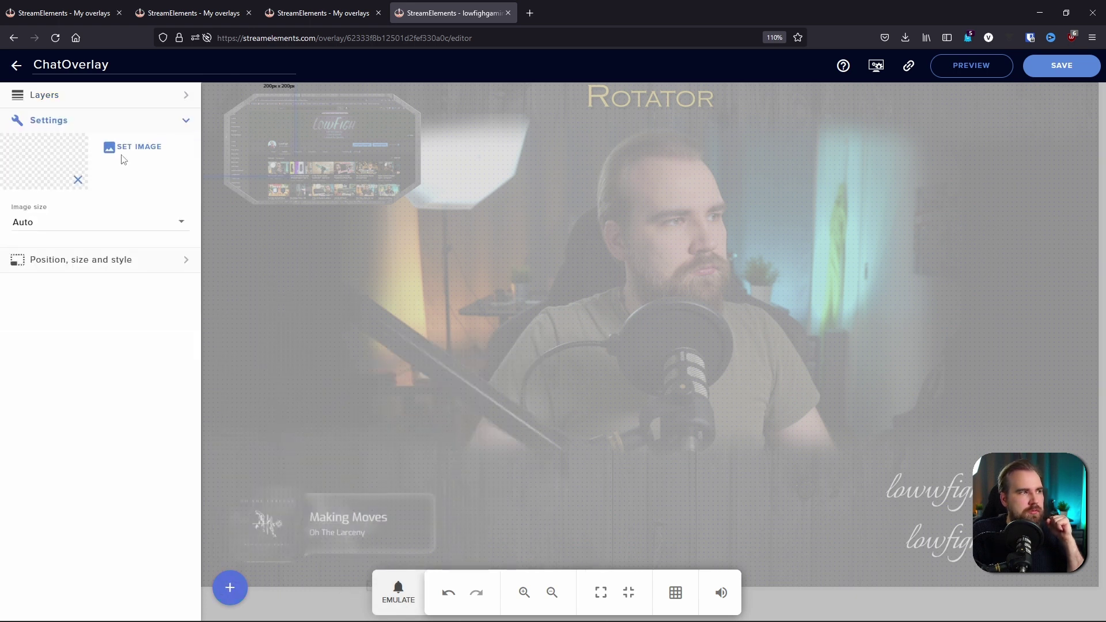
click(138, 148)
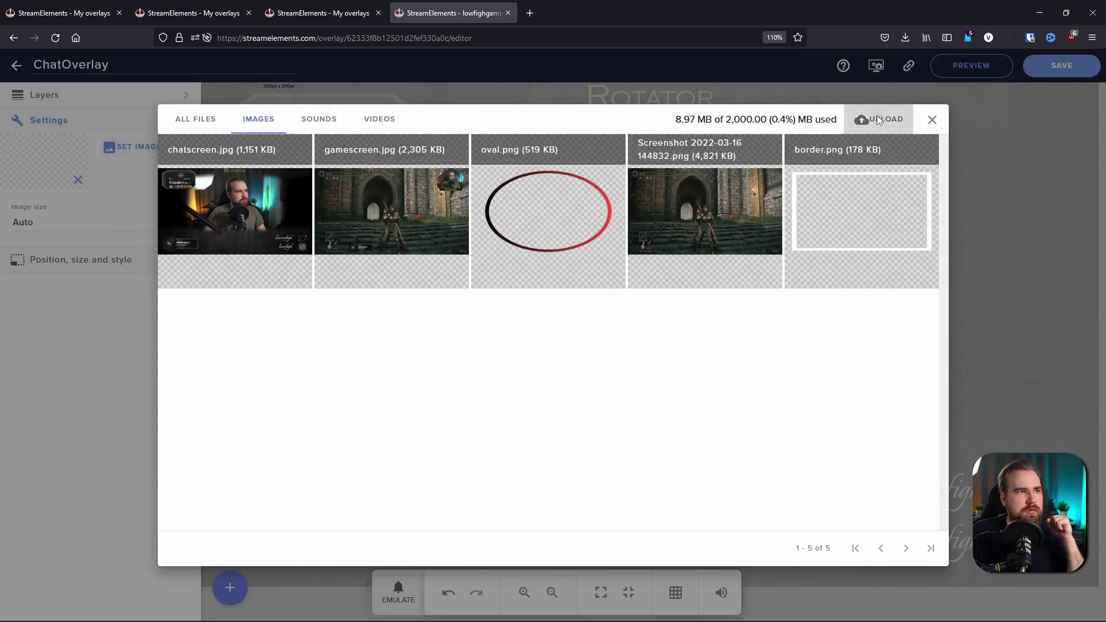
click(877, 120)
drag(1105, 311, 722, 310)
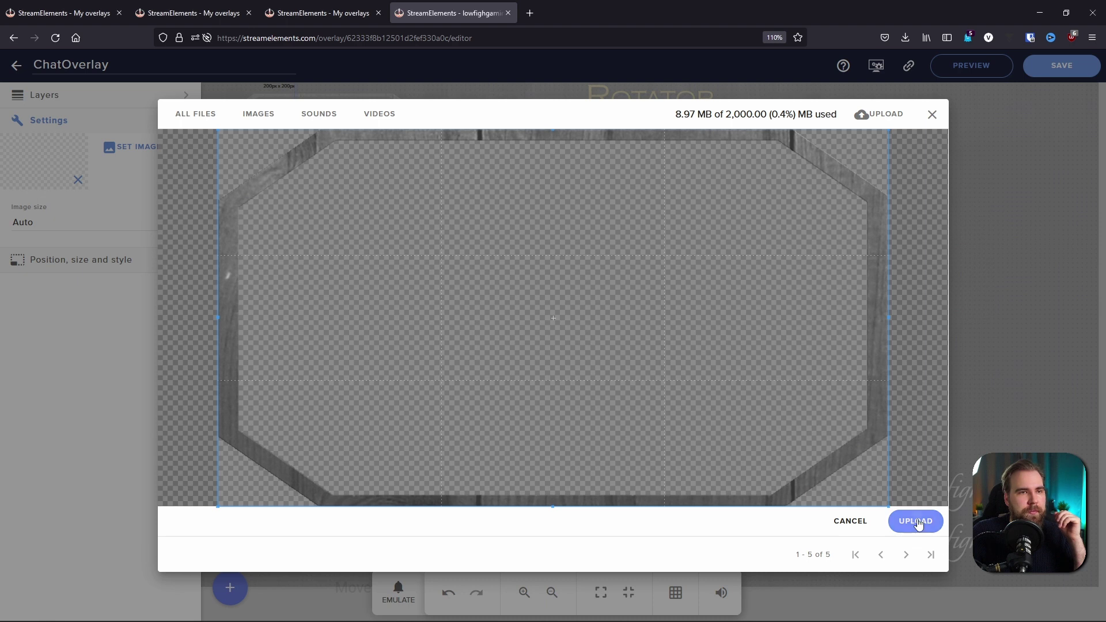
click(915, 522)
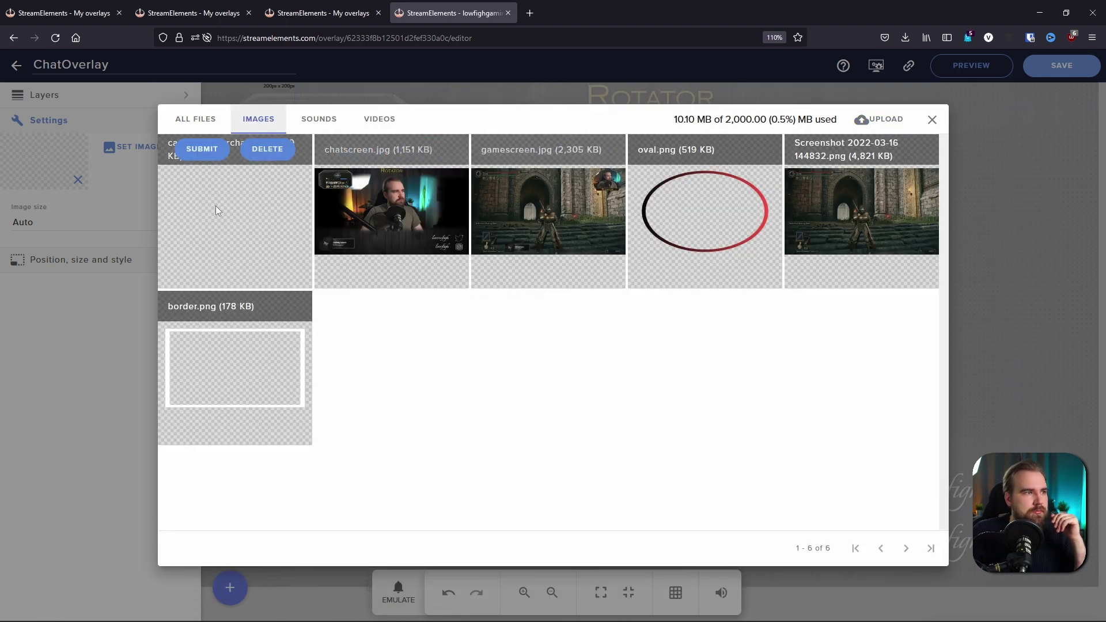
Step: Apply the uploaded octagon to the widget, place it top-left, and disable grid snapping
click(198, 149)
drag(251, 113, 284, 127)
click(676, 592)
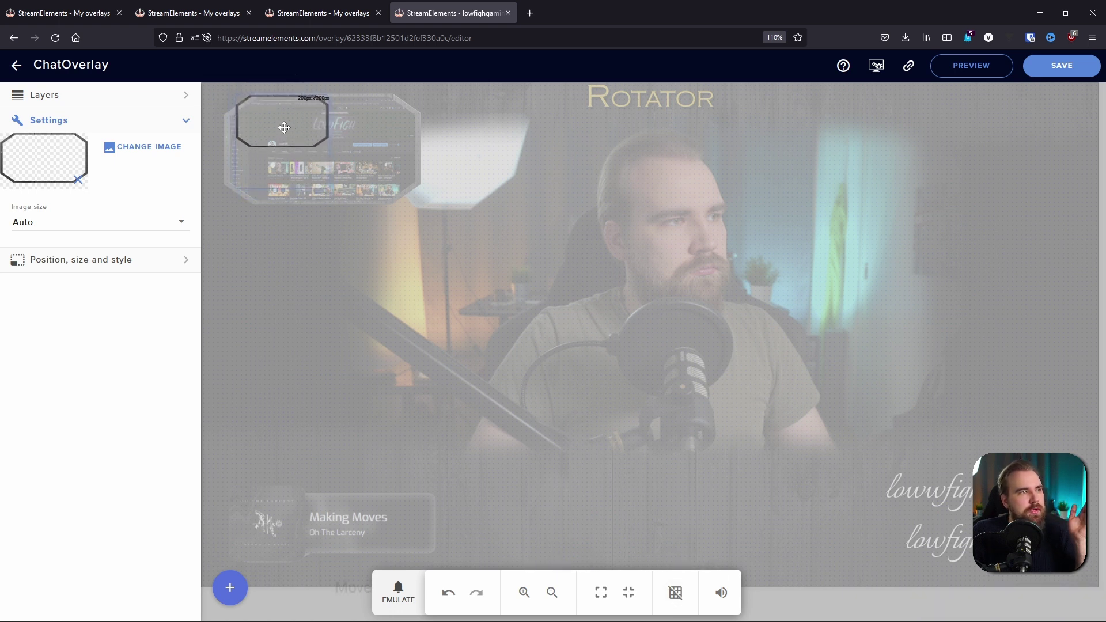
Step: Resize the frame to about 345x200 over the top-left octagon, nudge it left, and save
drag(326, 187, 427, 209)
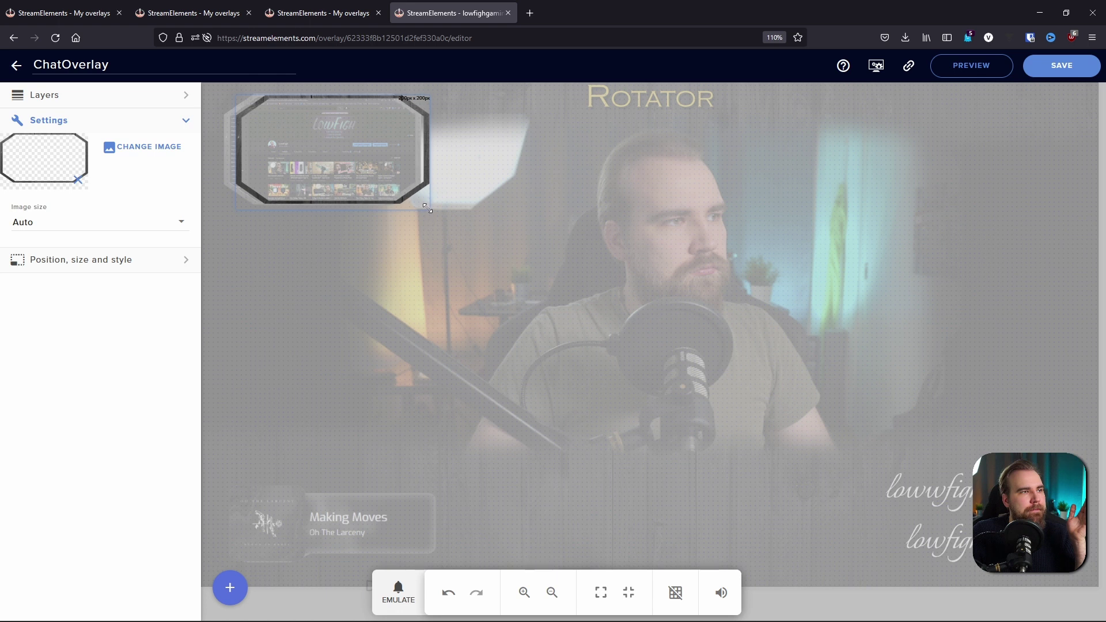
drag(357, 188, 347, 188)
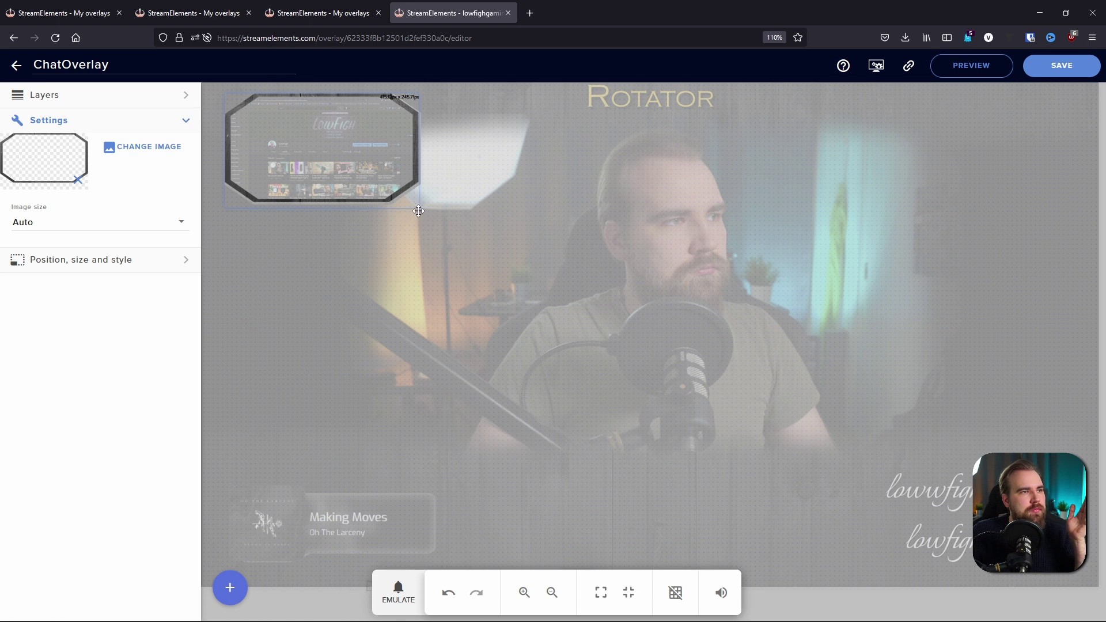
drag(416, 204, 421, 208)
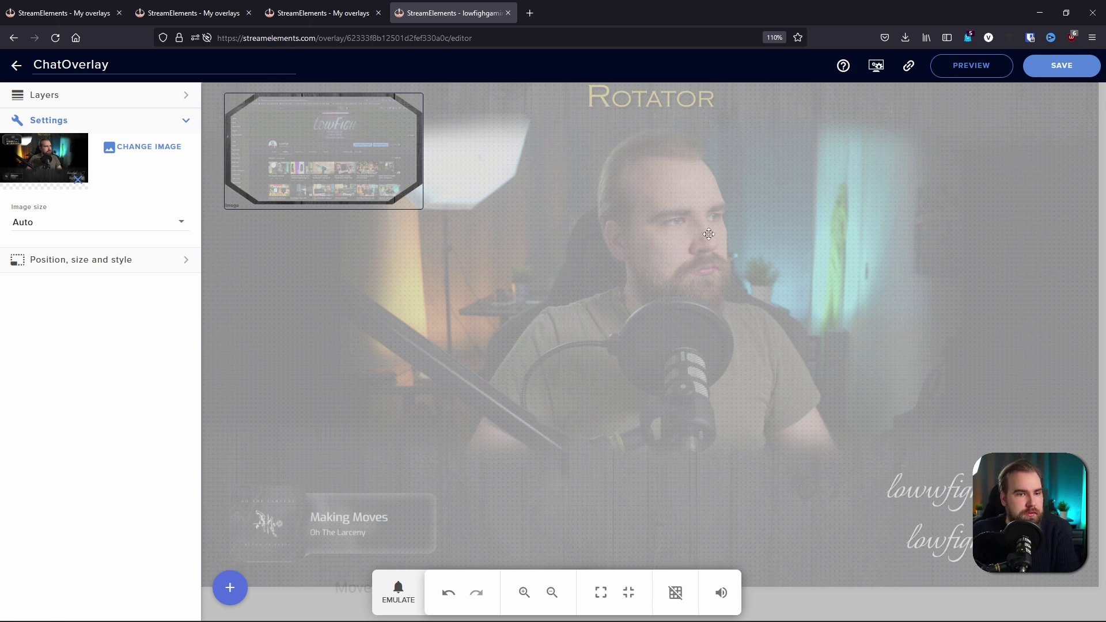
click(1072, 72)
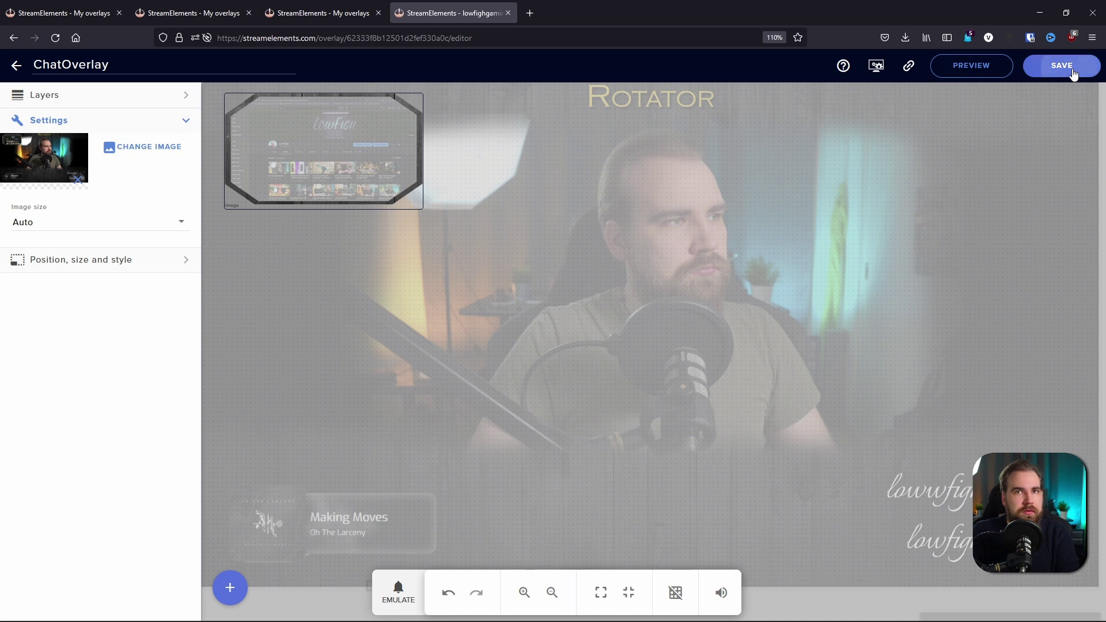
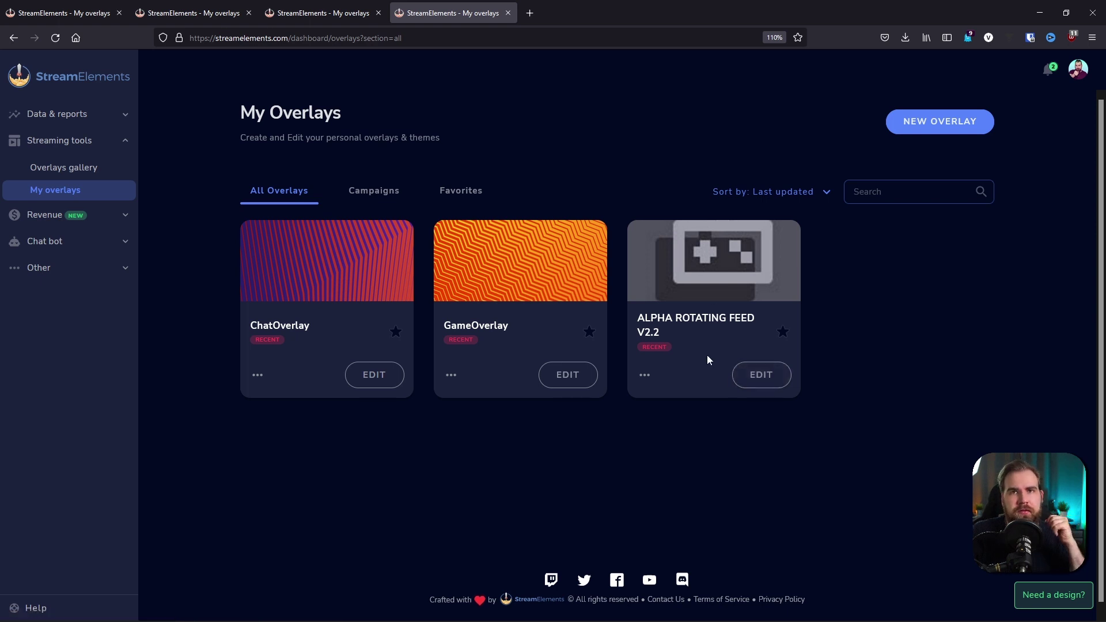
Step: Duplicate the Alpha Rotating Feed V2.2 layer into ChatOverlay and GameOverlay, then return to My Overlays
click(763, 382)
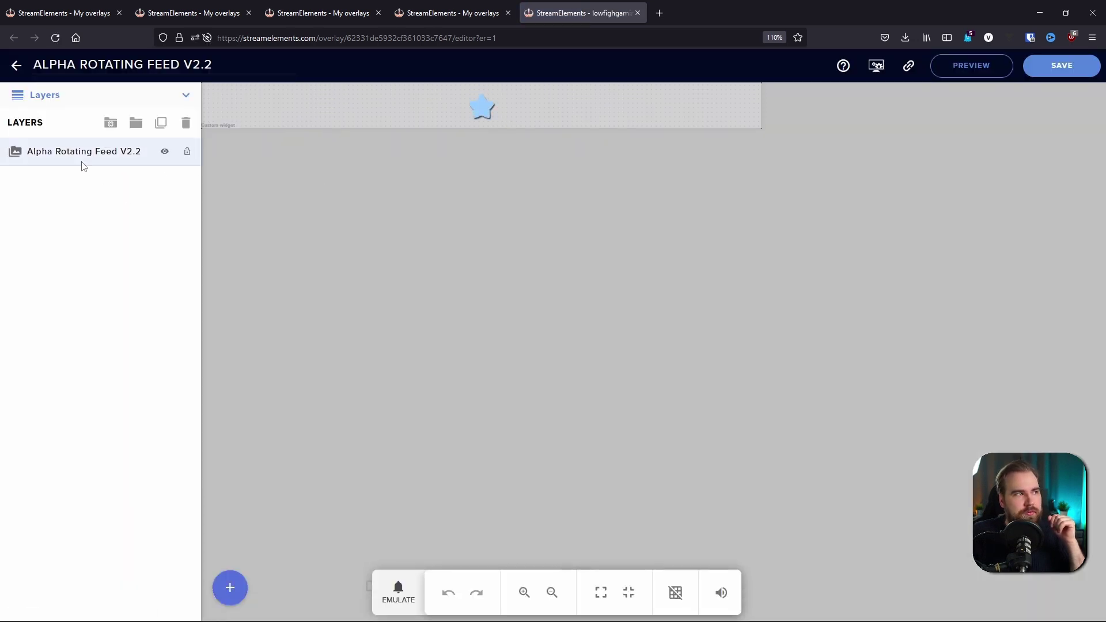
click(81, 160)
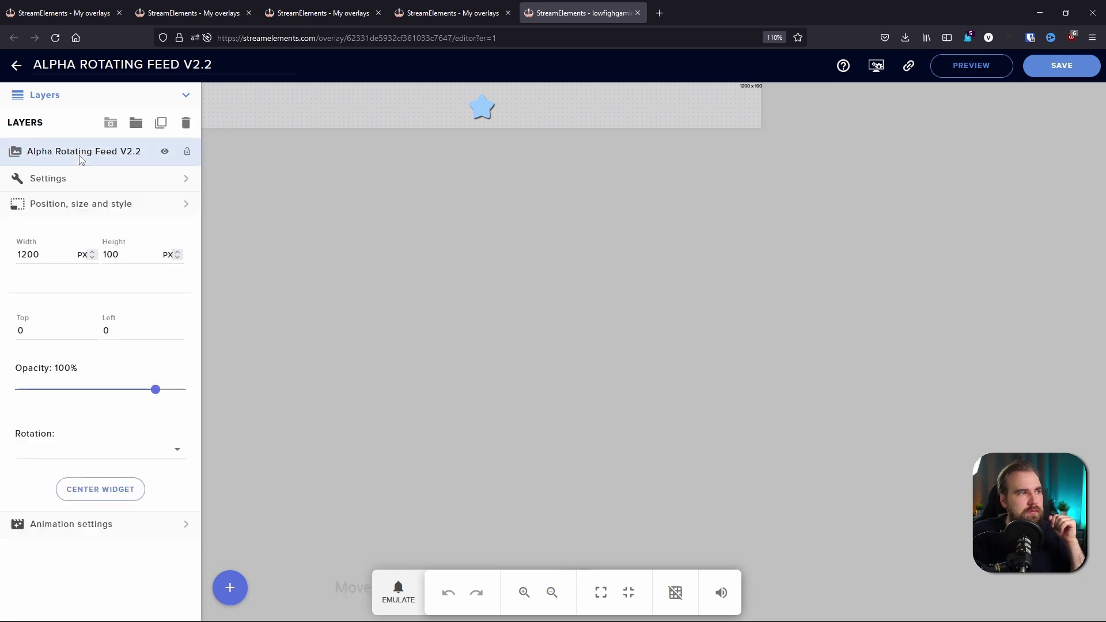
click(161, 124)
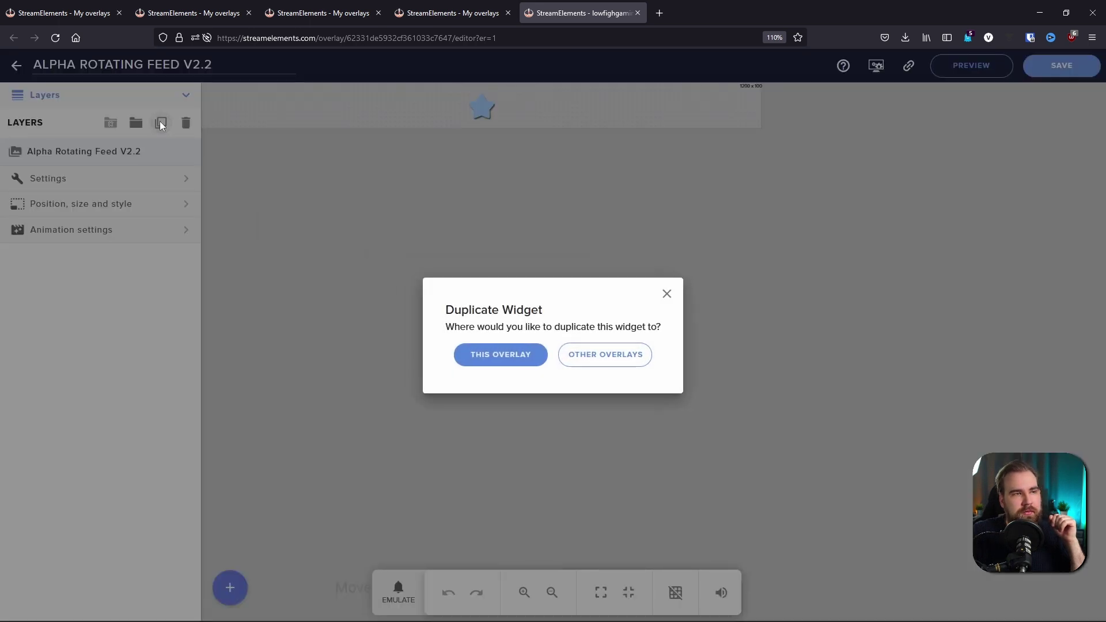
click(602, 362)
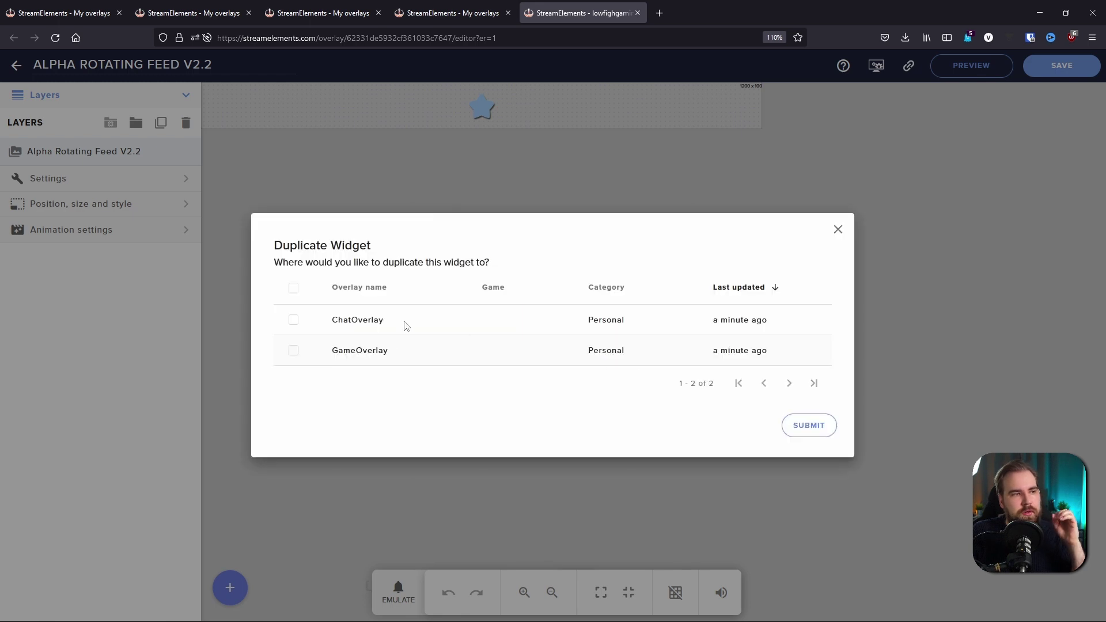
click(294, 321)
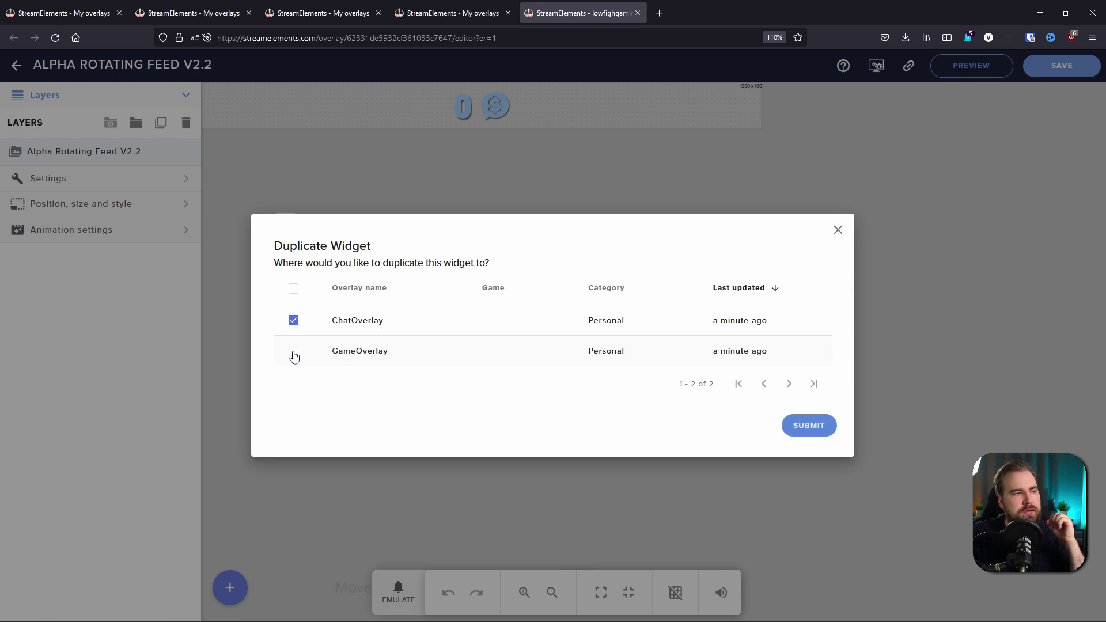
click(293, 354)
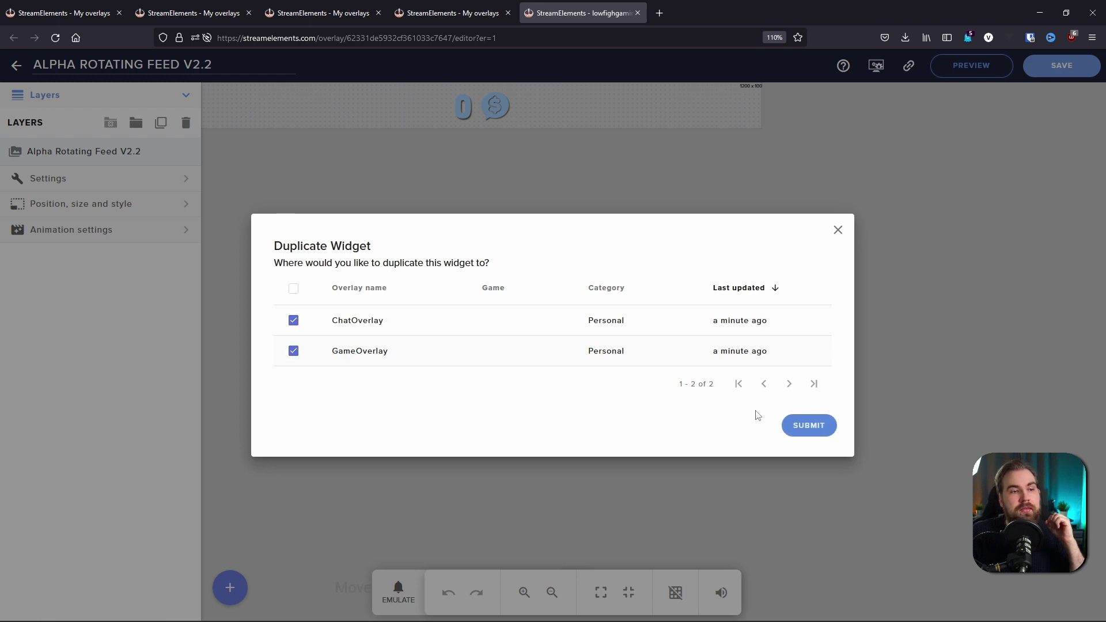
click(820, 432)
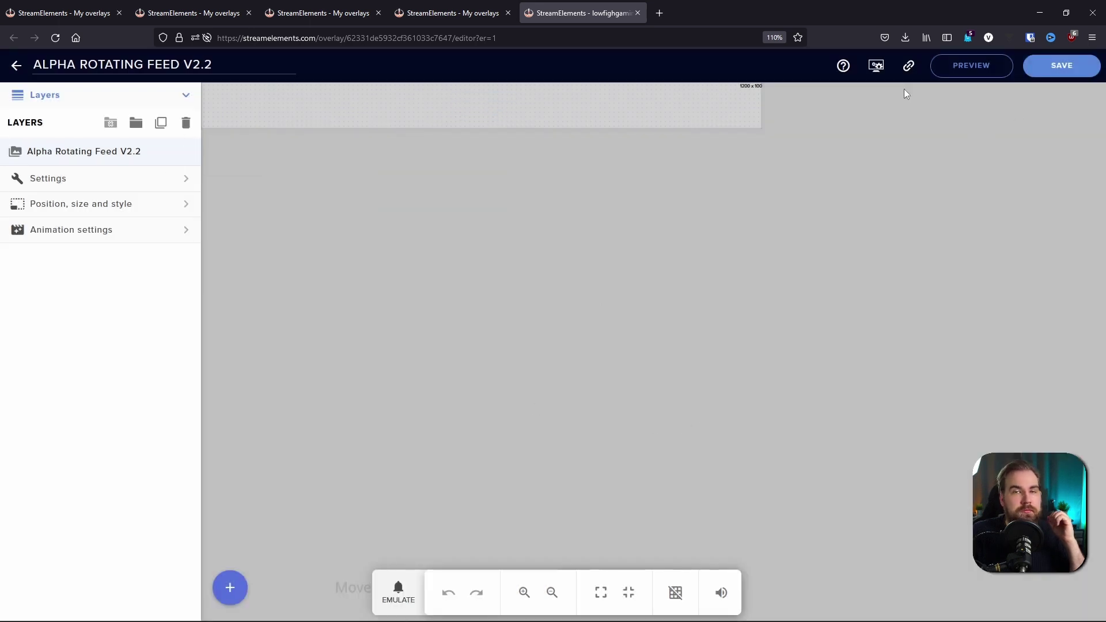
click(15, 65)
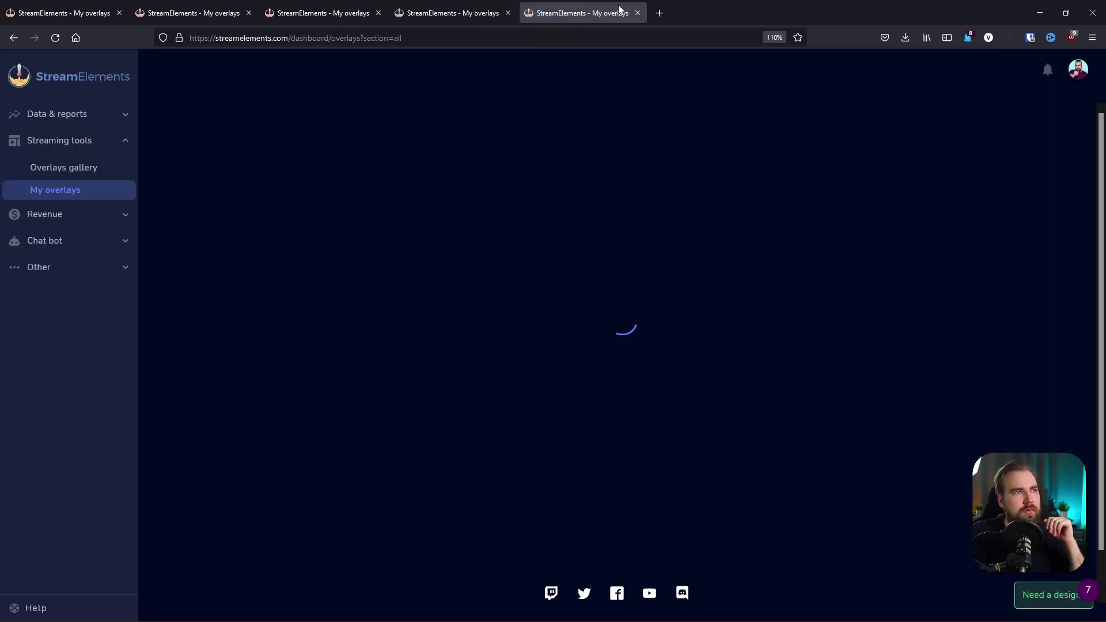
Step: In ChatOverlay, move the rotating feed to the canvas's upper centre and narrow its box
middle_click(621, 9)
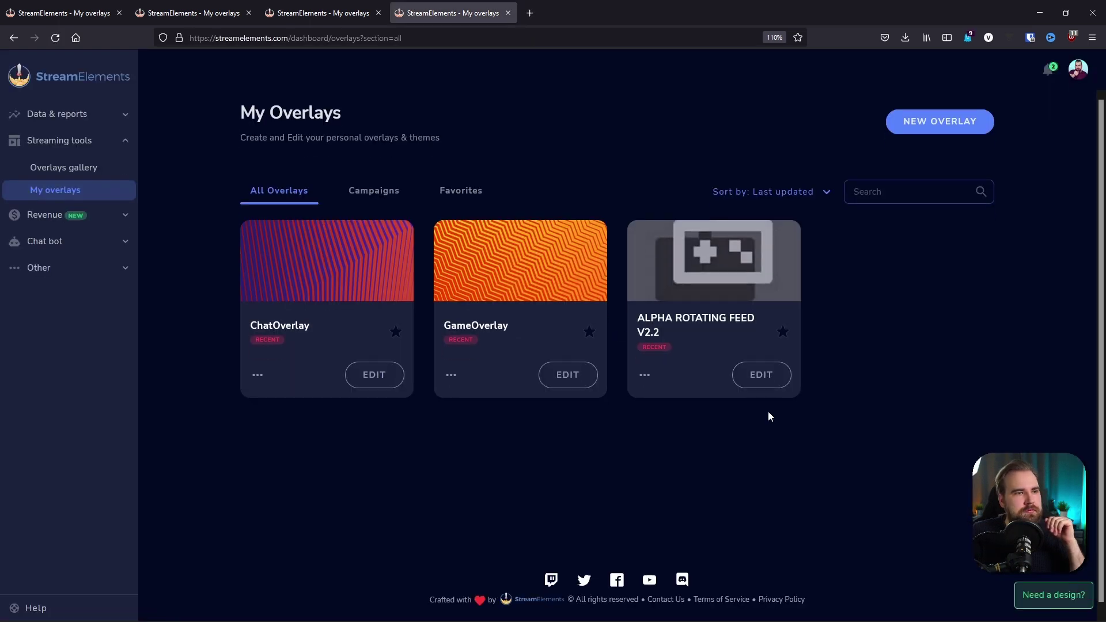
click(366, 374)
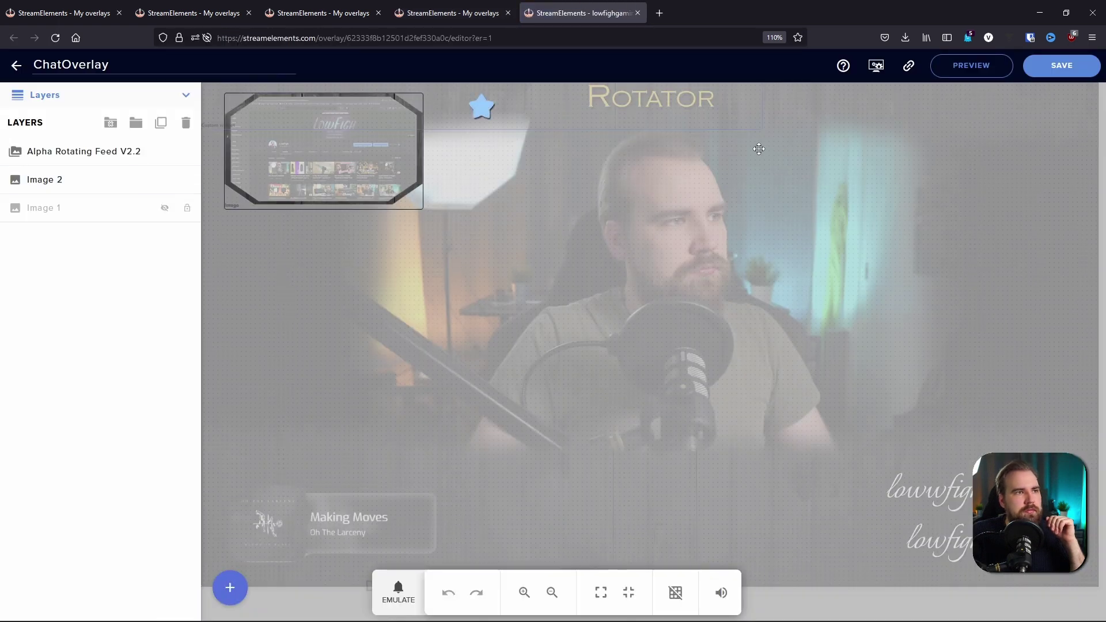
drag(456, 109, 763, 151)
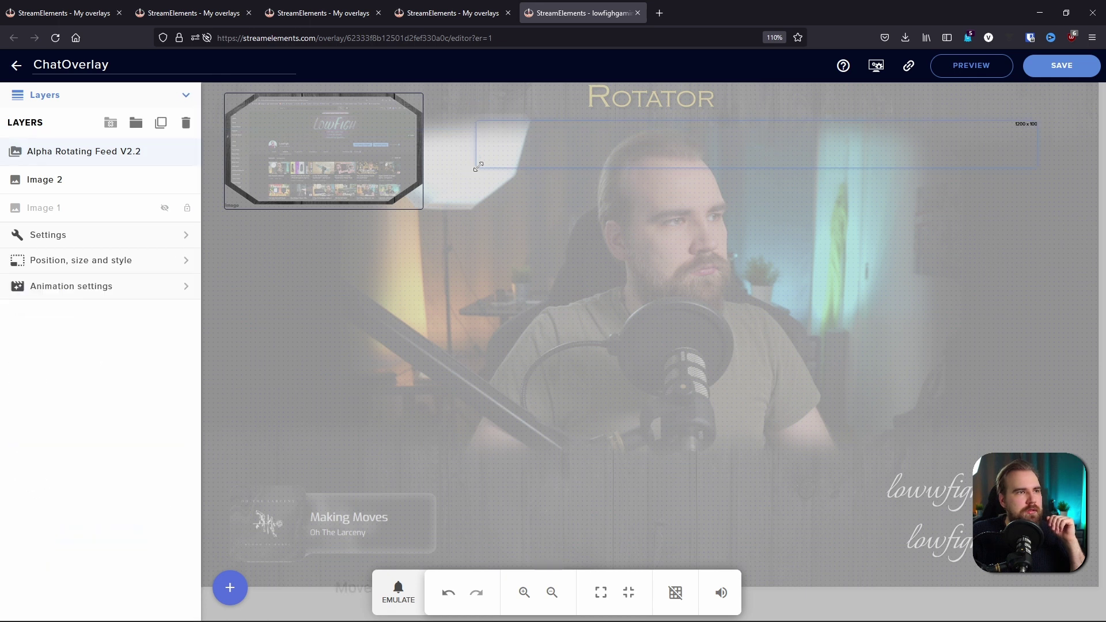
drag(476, 167, 697, 161)
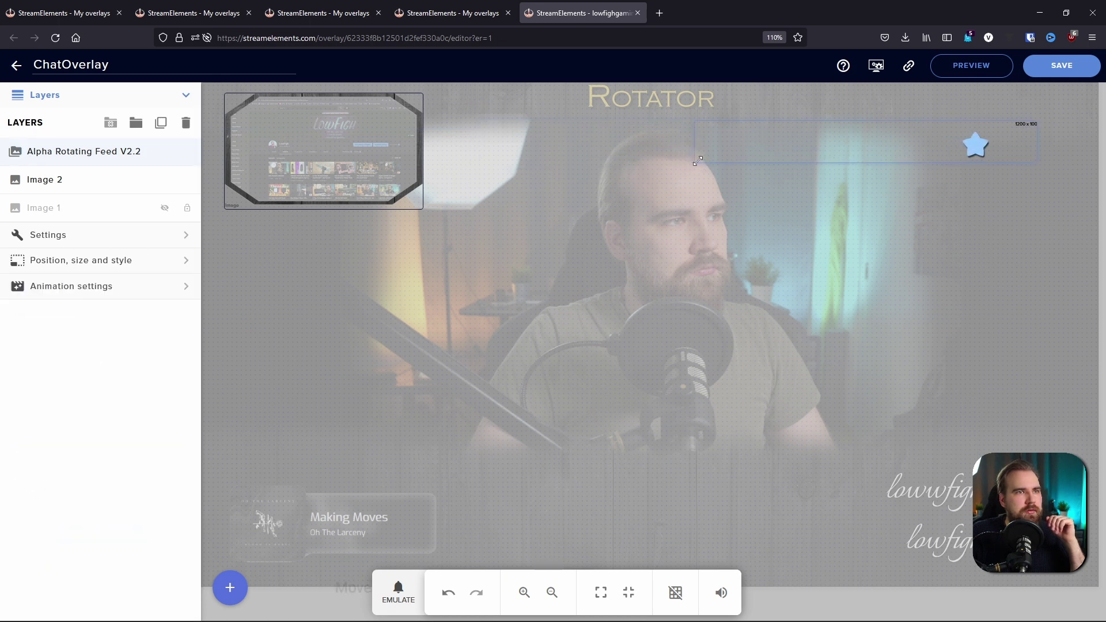
Step: Set the rotating feed's text font size and icon font size to 40
click(78, 235)
click(21, 183)
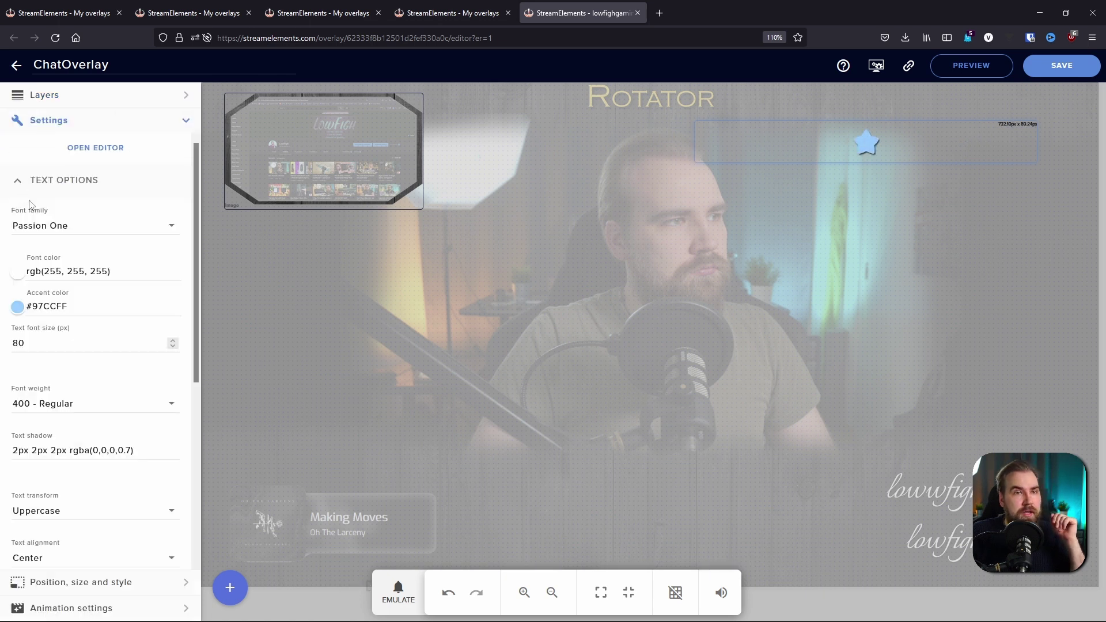
double_click(38, 344)
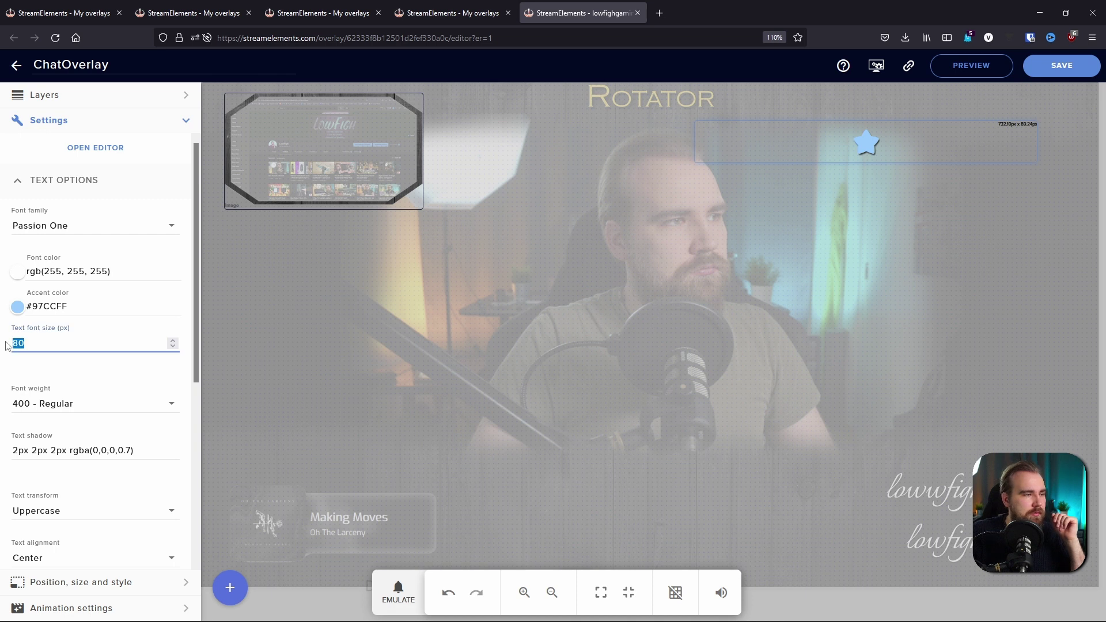
text(40)
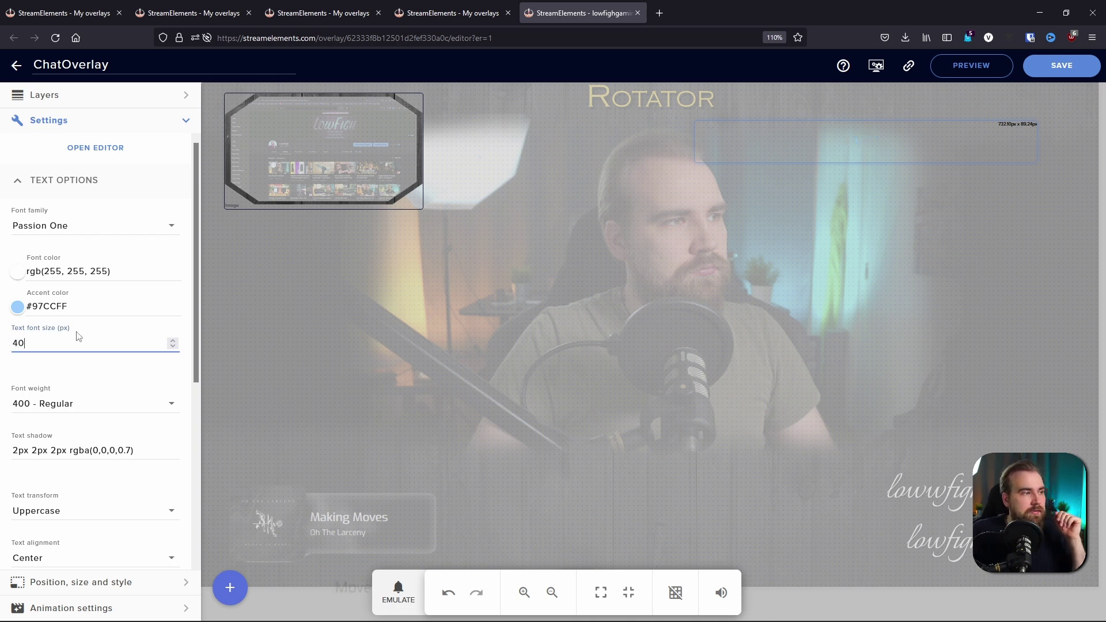
scroll(185, 478, down, 4)
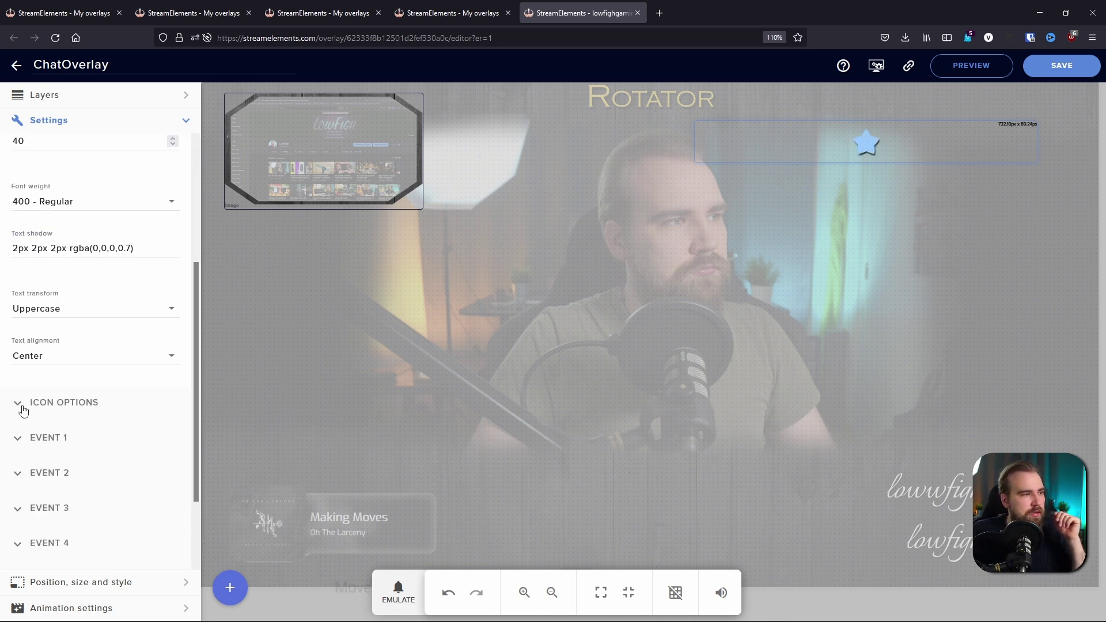
click(21, 403)
double_click(37, 450)
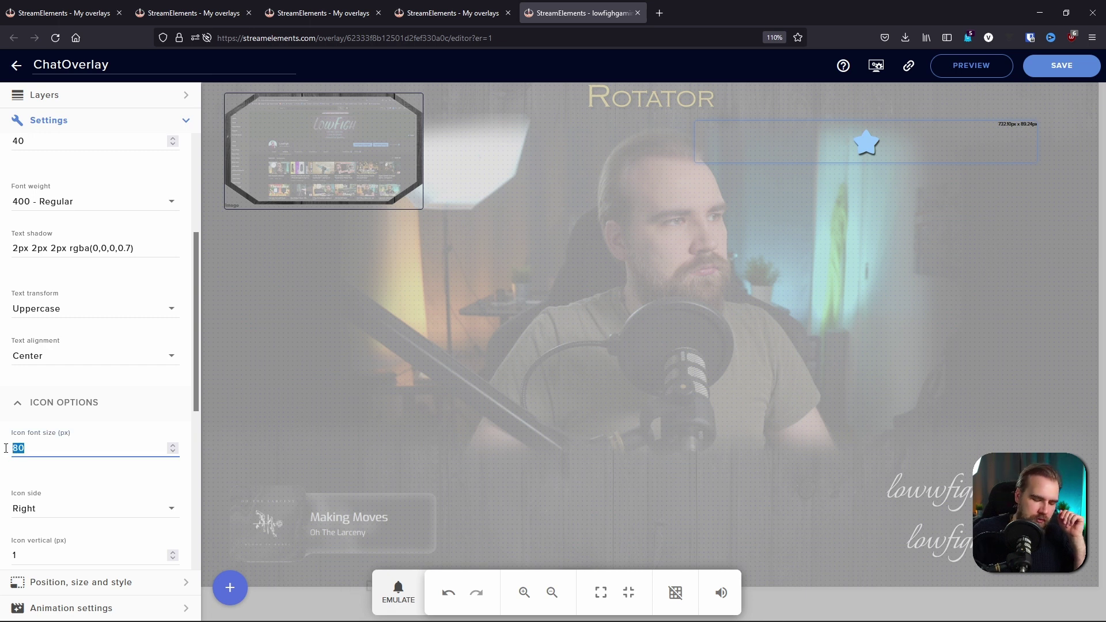
text(40)
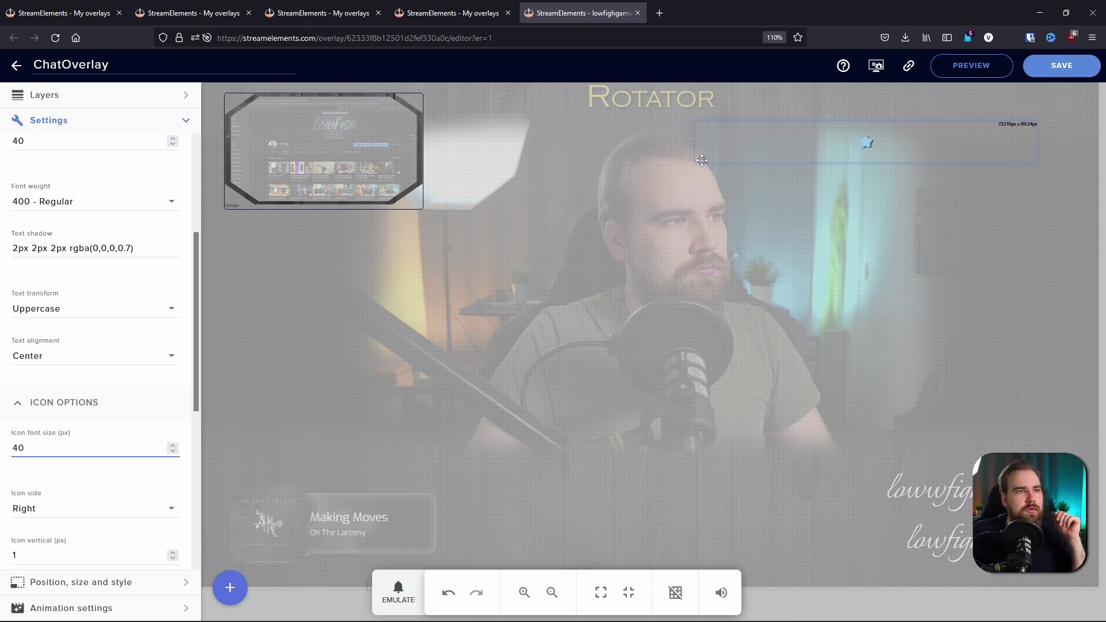
Step: Shrink the feed further, place it on the ROTATOR title, and save ChatOverlay
drag(696, 163, 863, 153)
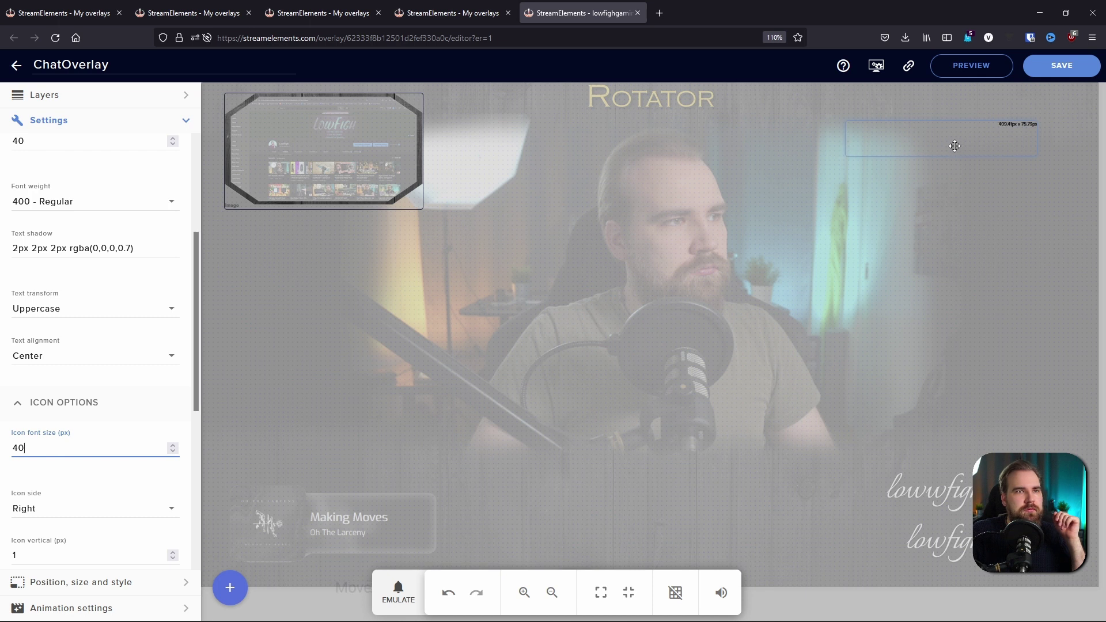
drag(938, 139, 653, 102)
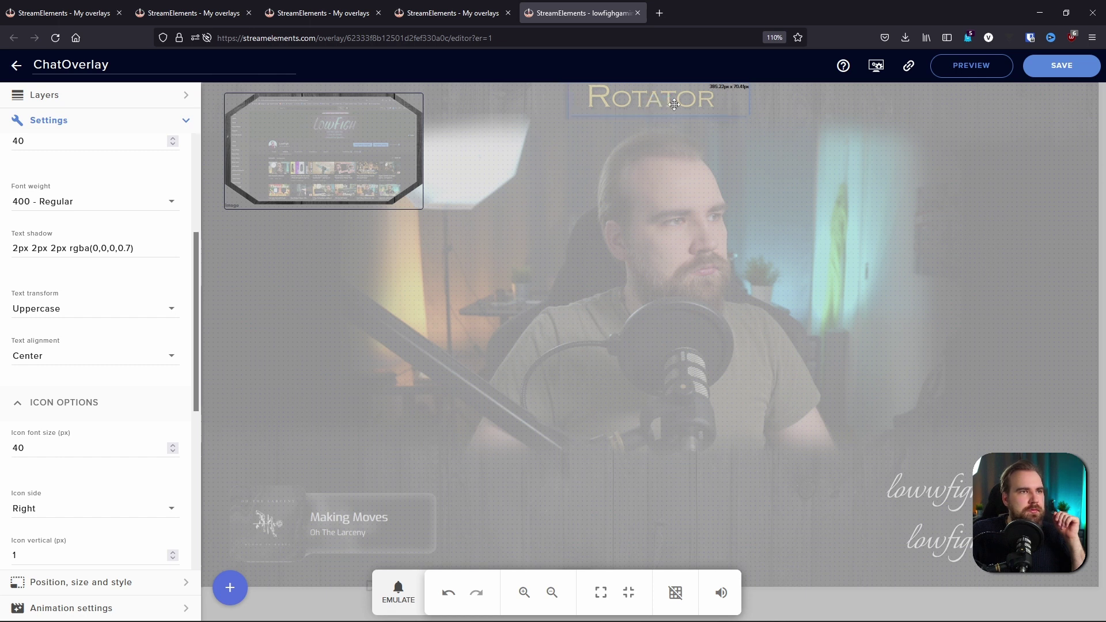
drag(673, 104, 668, 103)
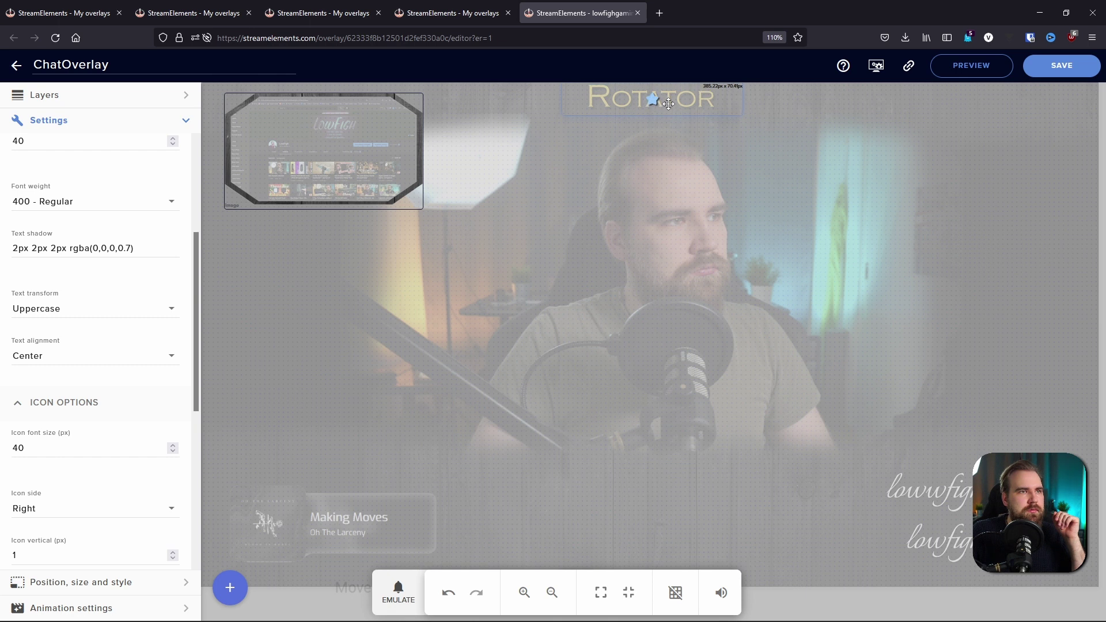
click(746, 223)
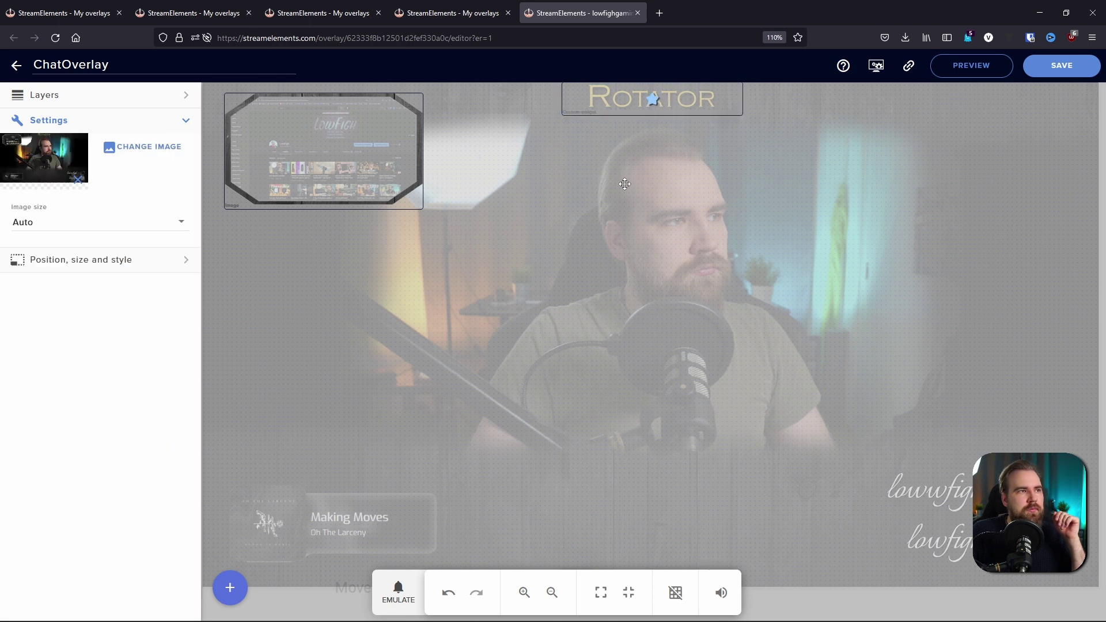
click(1056, 70)
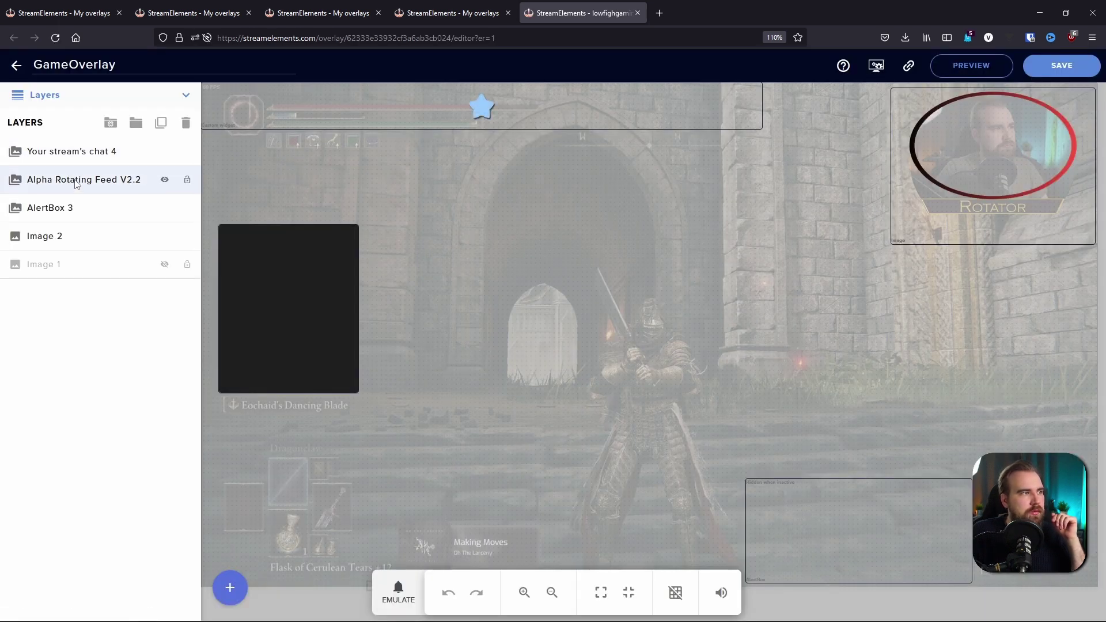
Step: Move, narrow and shorten the GameOverlay rotating feed onto the Rotator banner below the camera frame
click(465, 122)
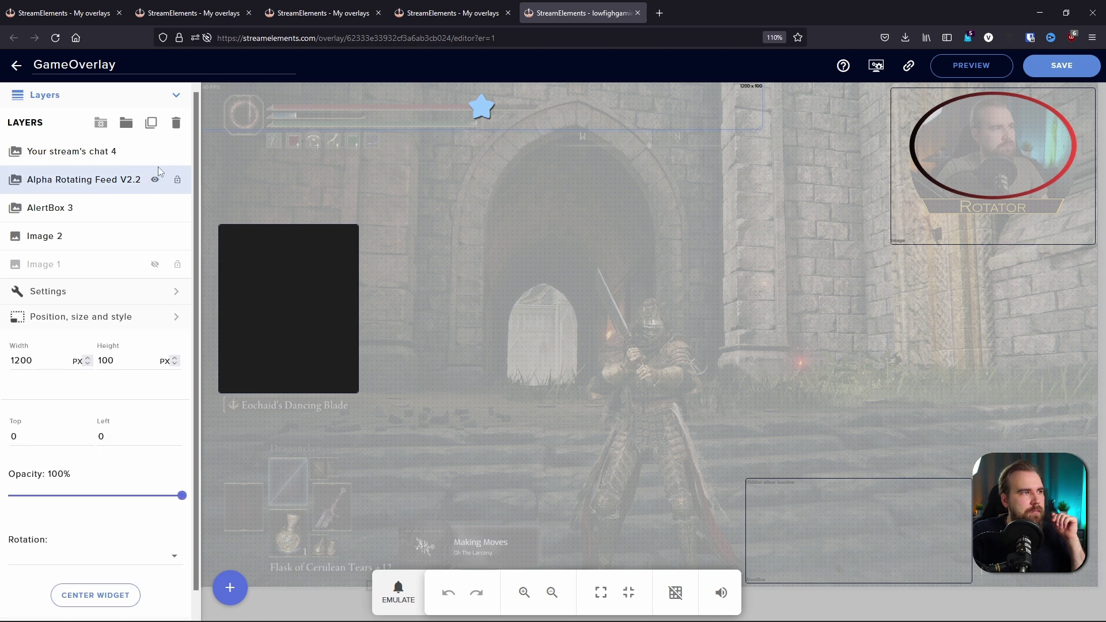
click(50, 288)
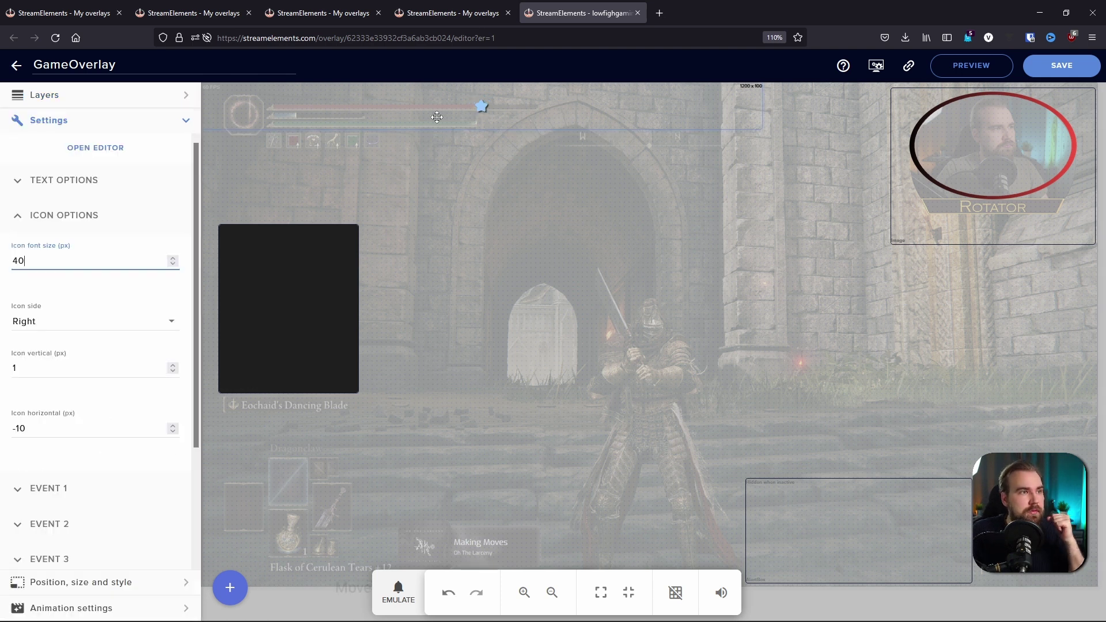
drag(481, 106, 712, 252)
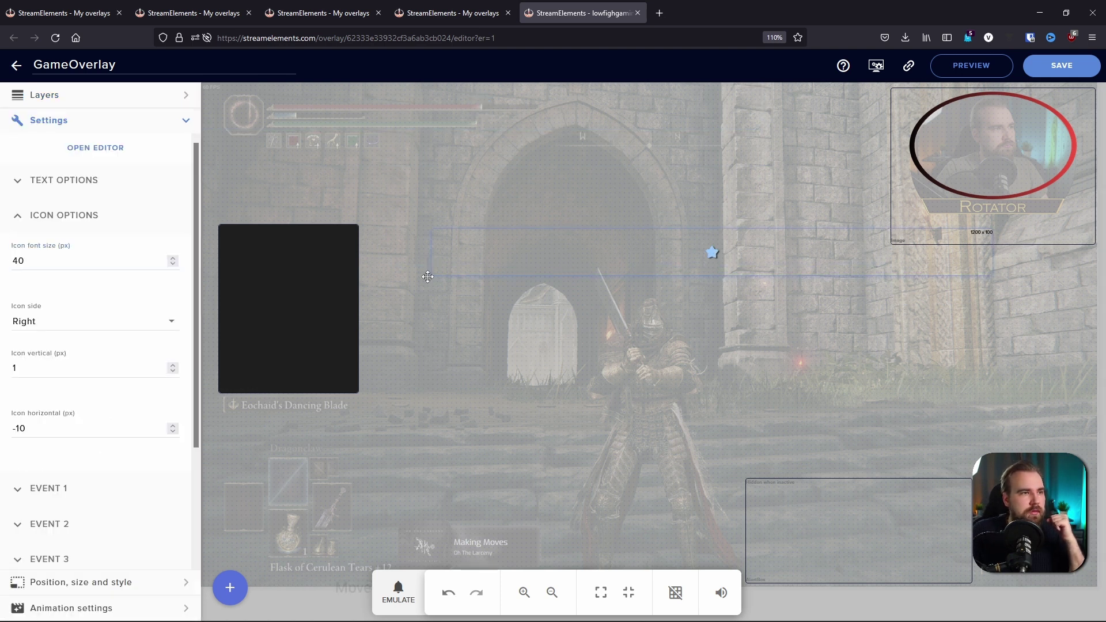
drag(431, 275, 695, 281)
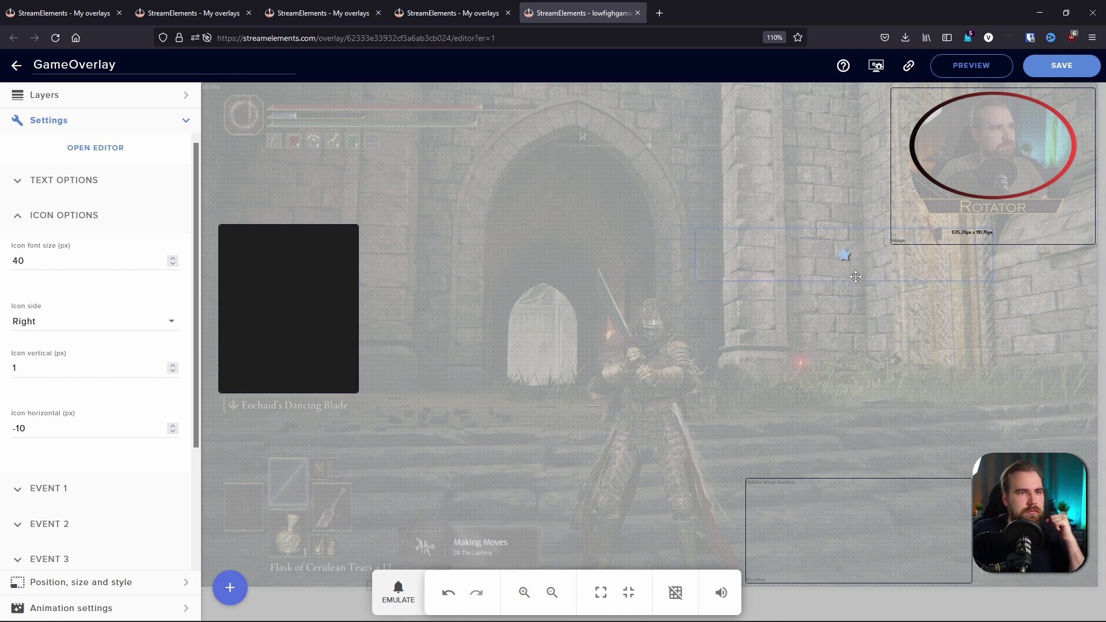
drag(838, 280, 903, 227)
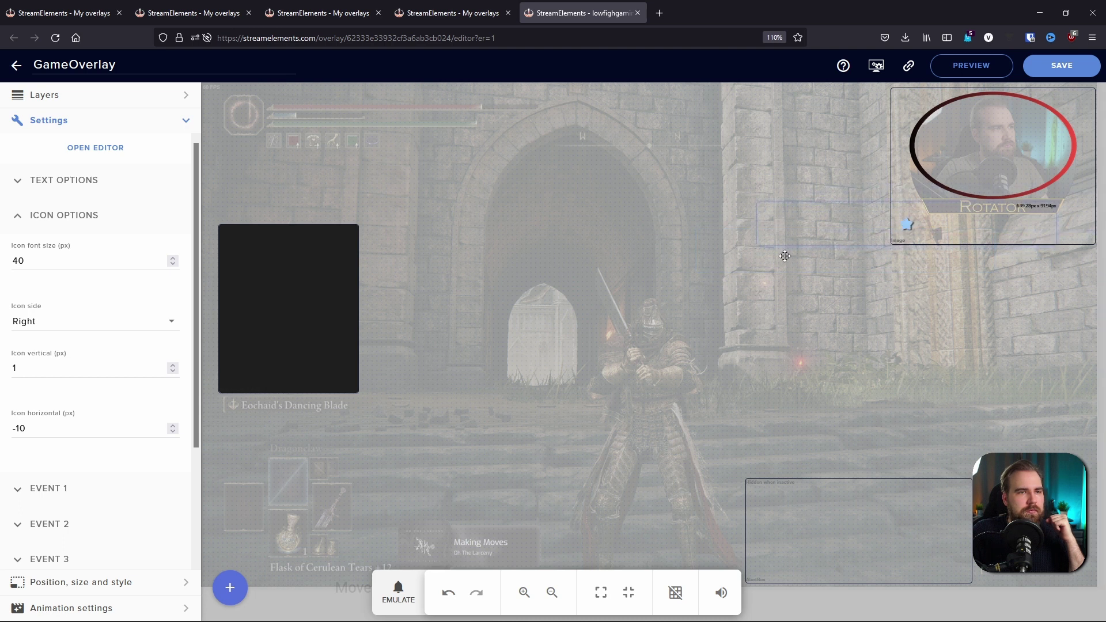
click(904, 231)
Step: Add an image widget to GameOverlay using the uploaded gold-edged banner PNG
click(237, 579)
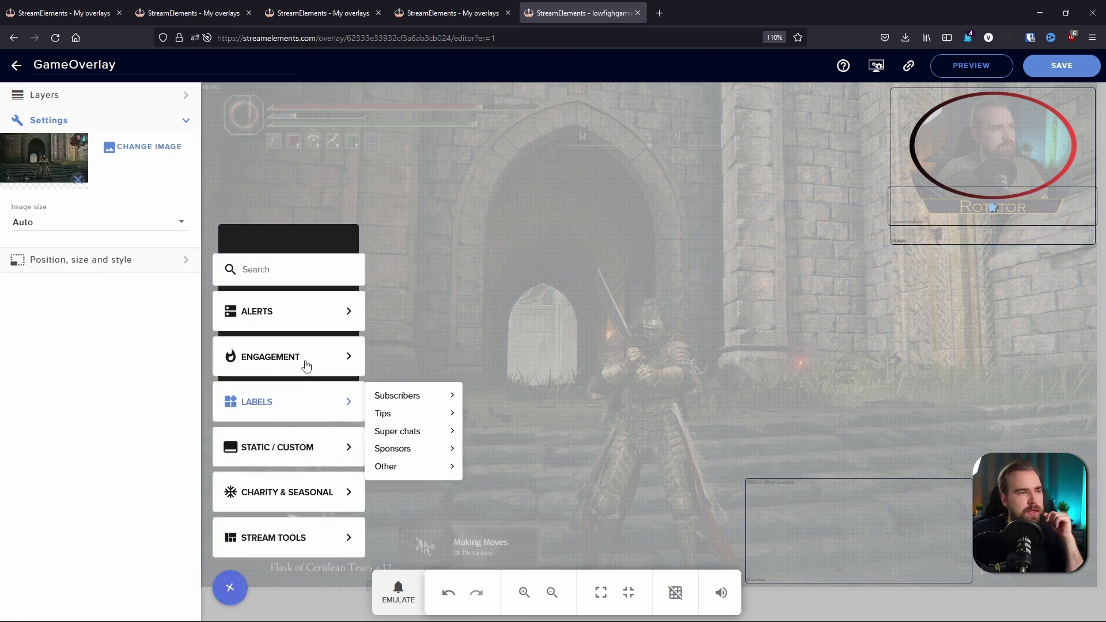
mouse_move(294, 454)
click(413, 401)
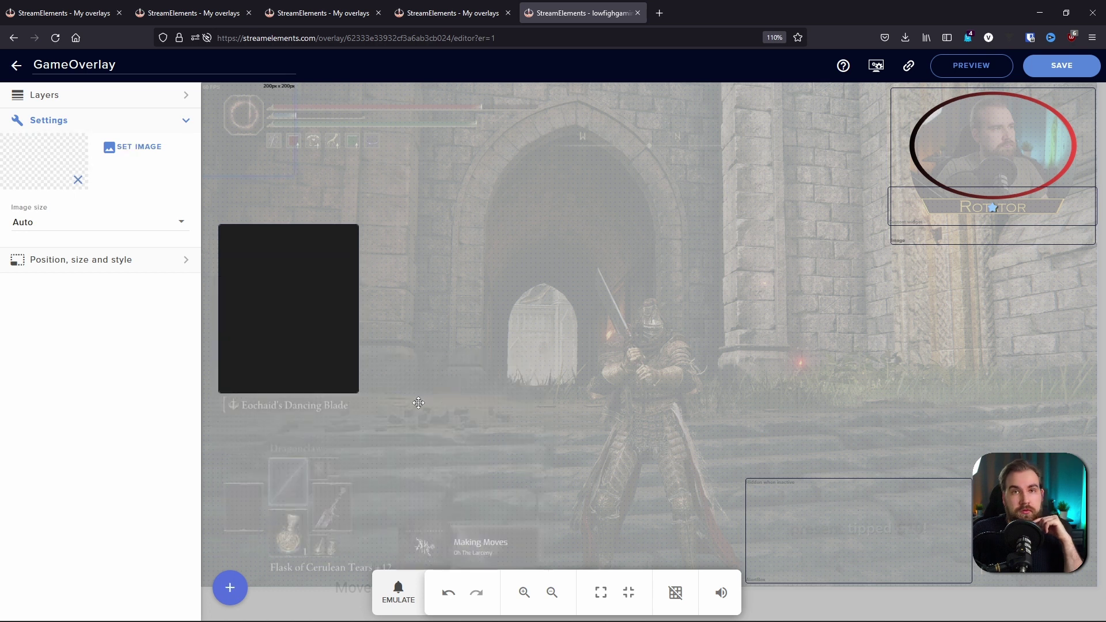
click(142, 146)
click(865, 130)
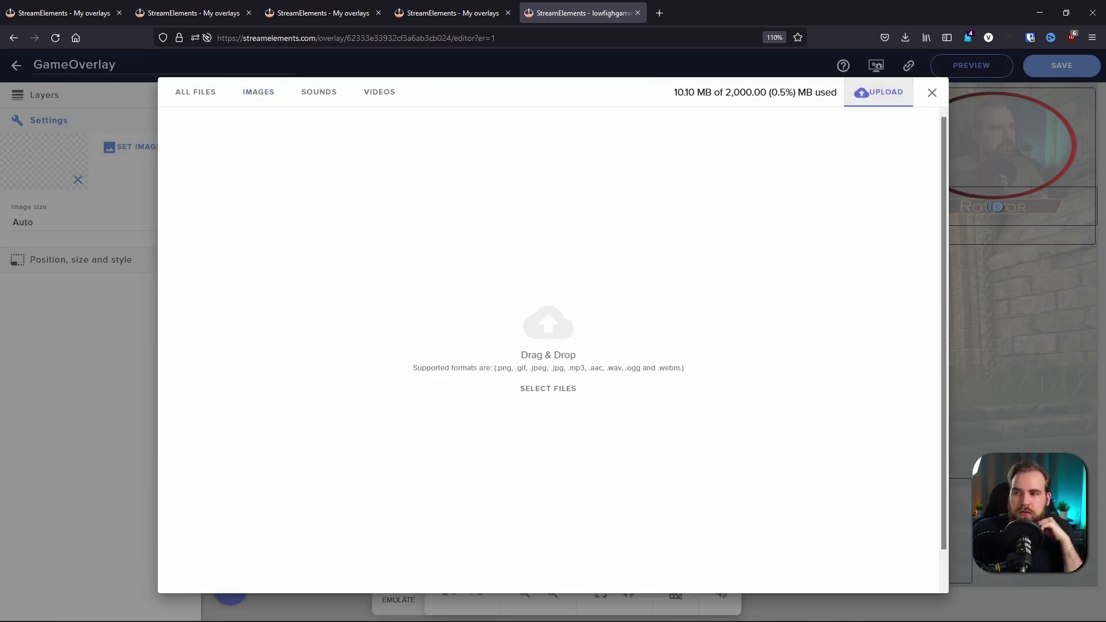
drag(1105, 296, 576, 305)
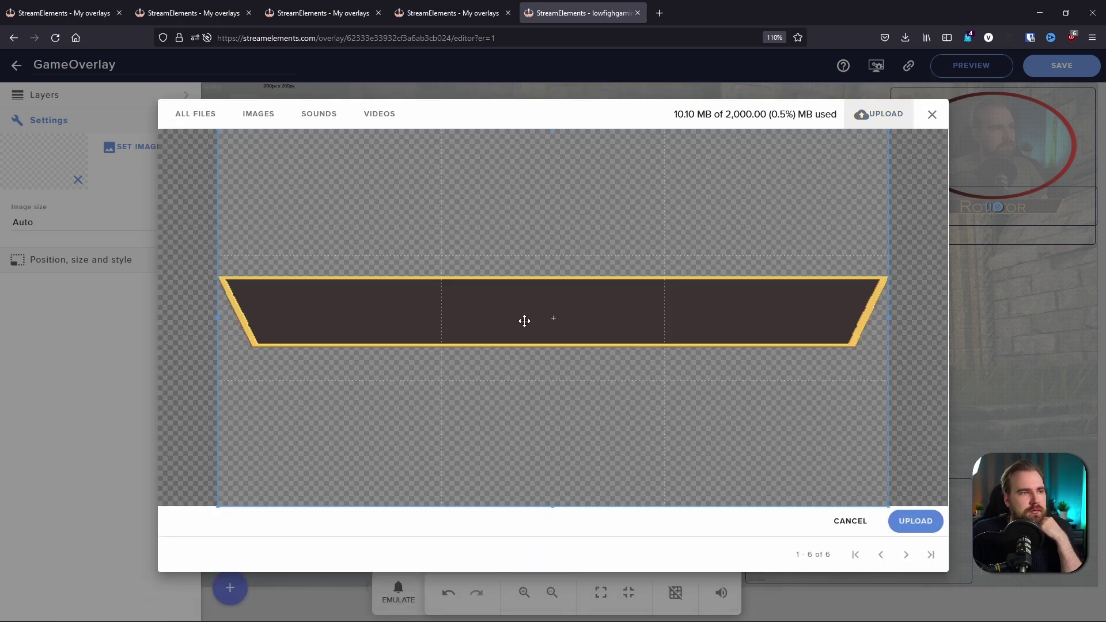
click(908, 524)
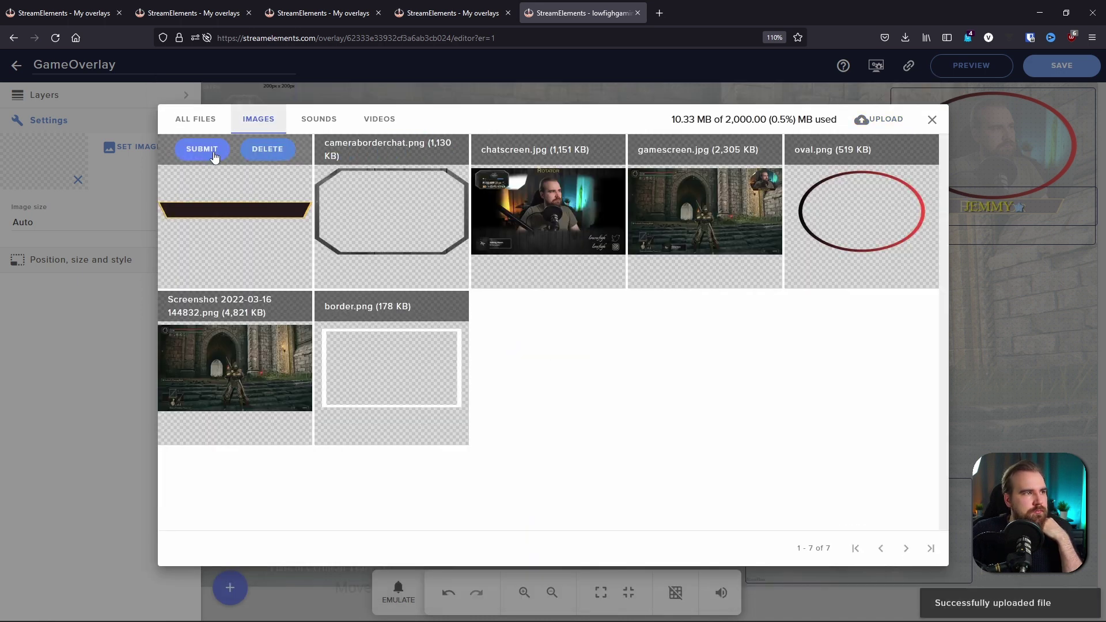
click(198, 146)
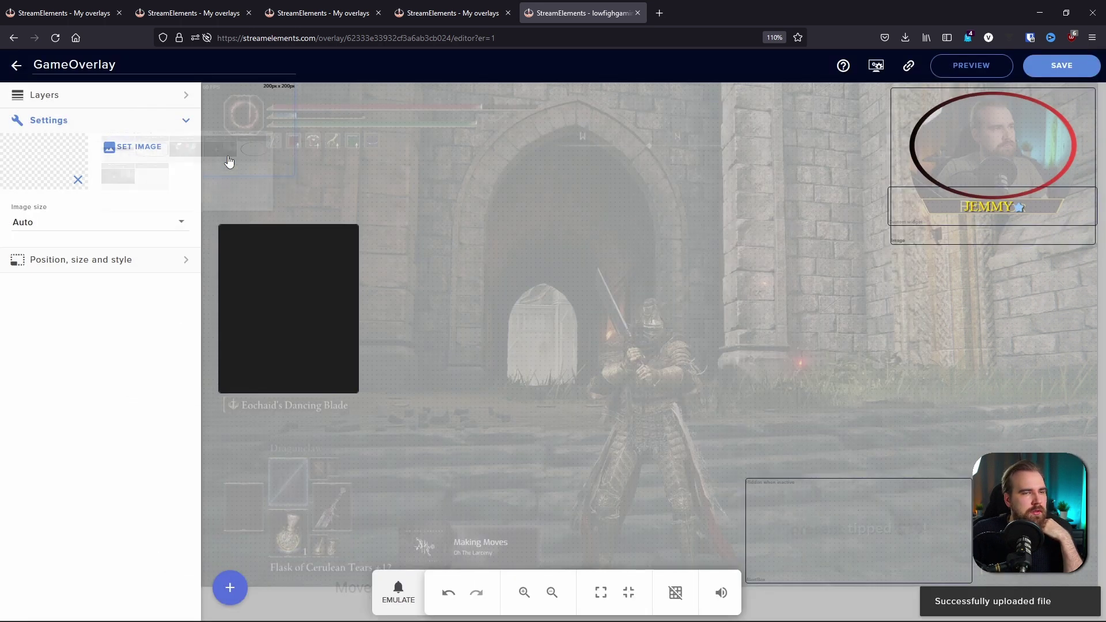
Step: Place the banner under the top-right camera frame and layer Image 6 beneath the rotating feed
drag(249, 138, 983, 249)
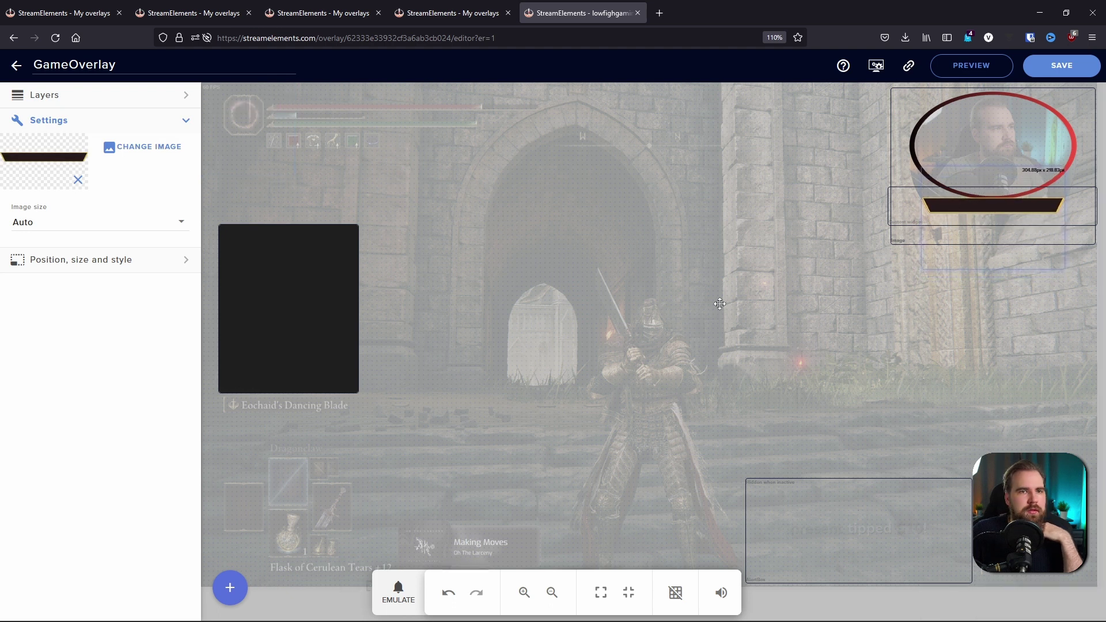
click(69, 103)
drag(62, 167, 59, 218)
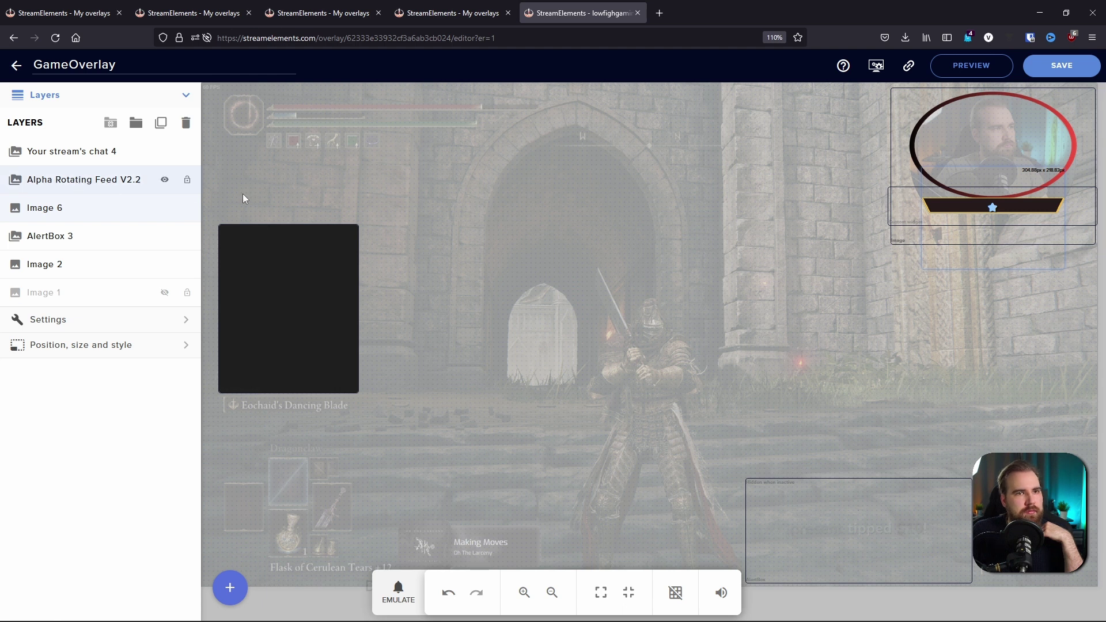
Step: Open the GameOverlay overlay's options menu in My Overlays to copy its URL
click(993, 212)
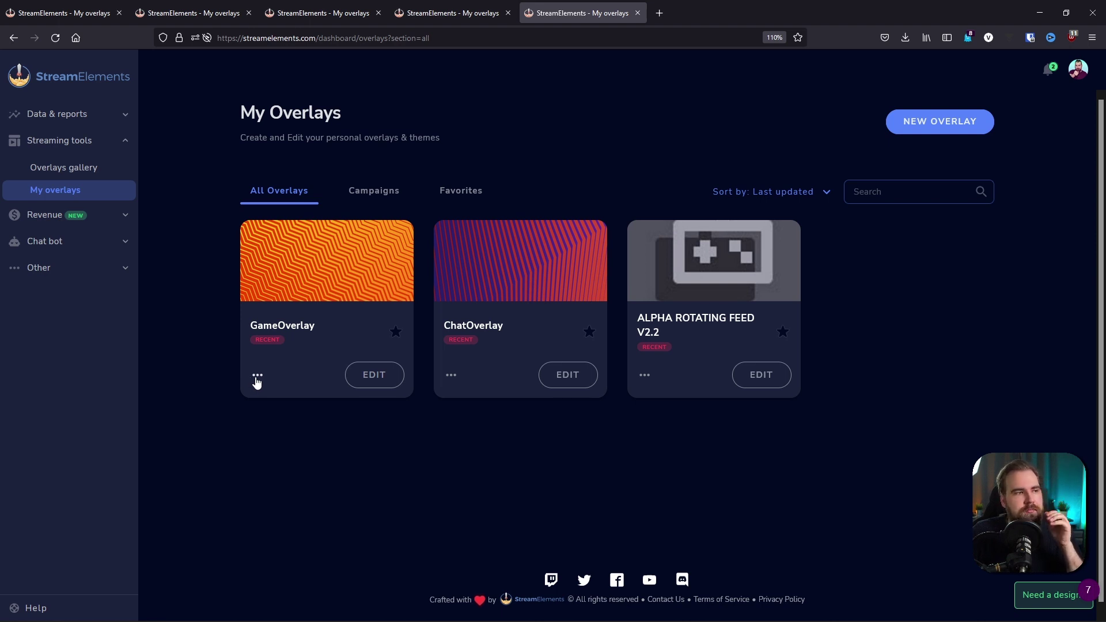
click(257, 375)
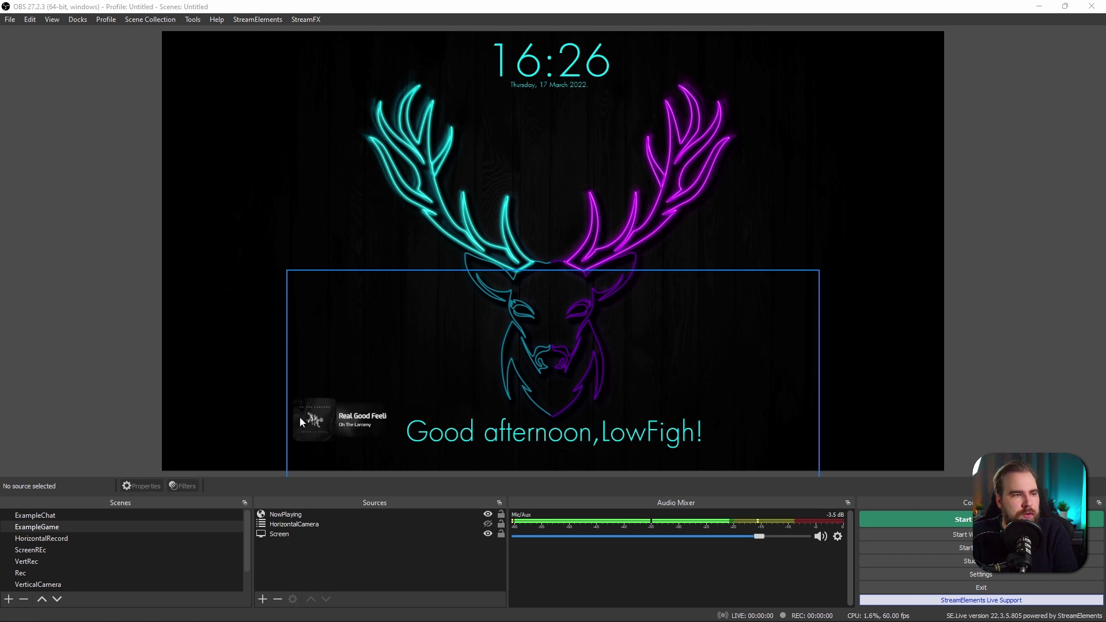
Step: Add a GameOverlay browser source with the pasted StreamElements URL at 1920×1080
click(262, 599)
click(295, 376)
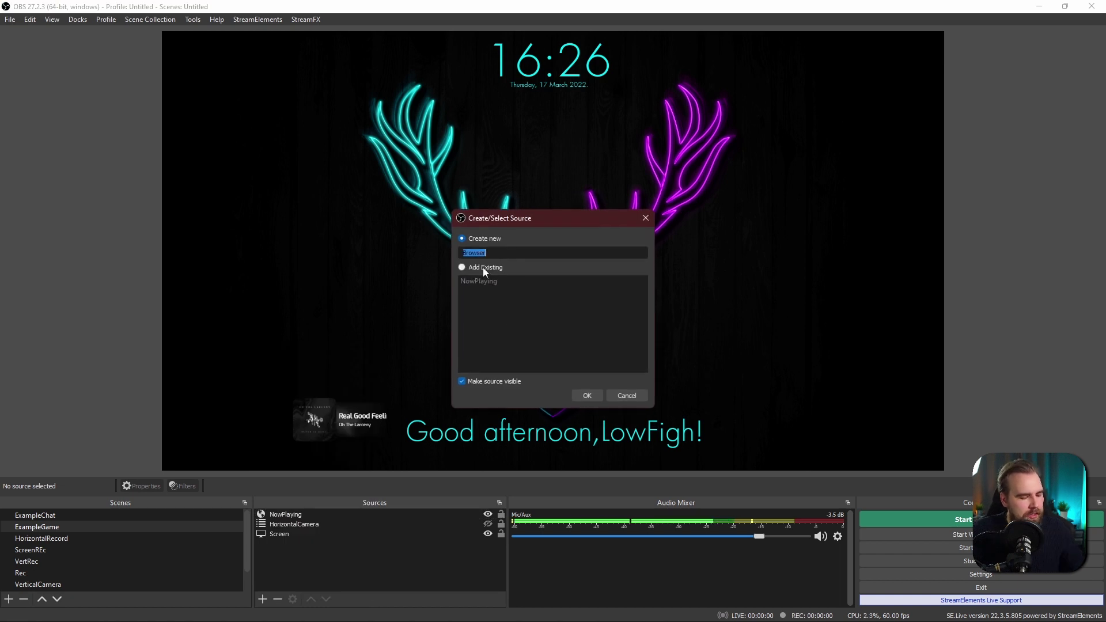
text(Game)
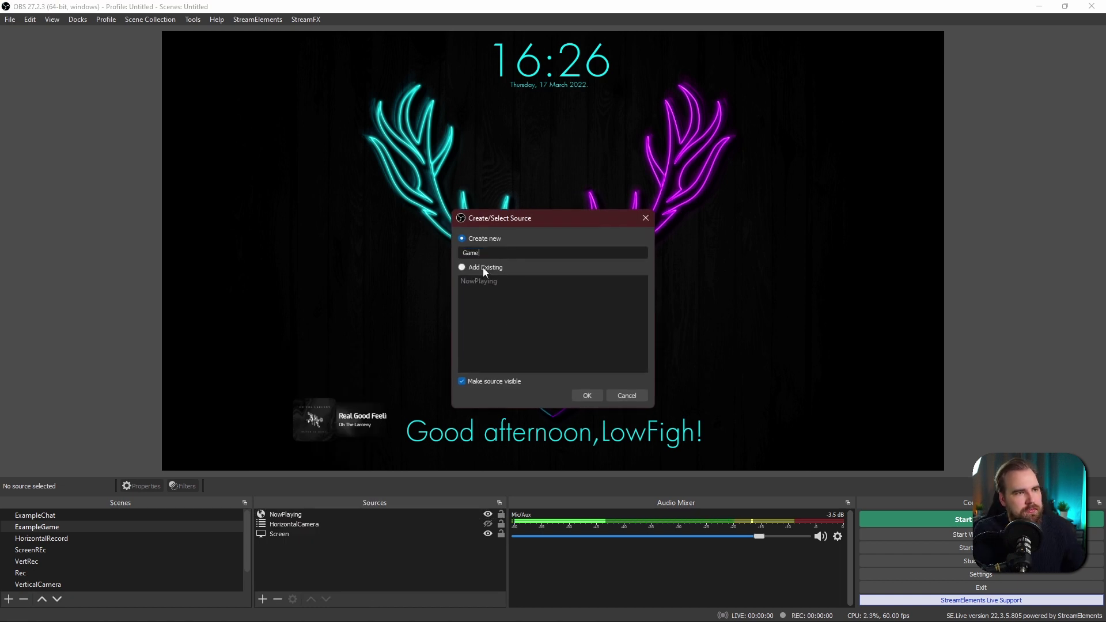
text(Overlay)
key(Return)
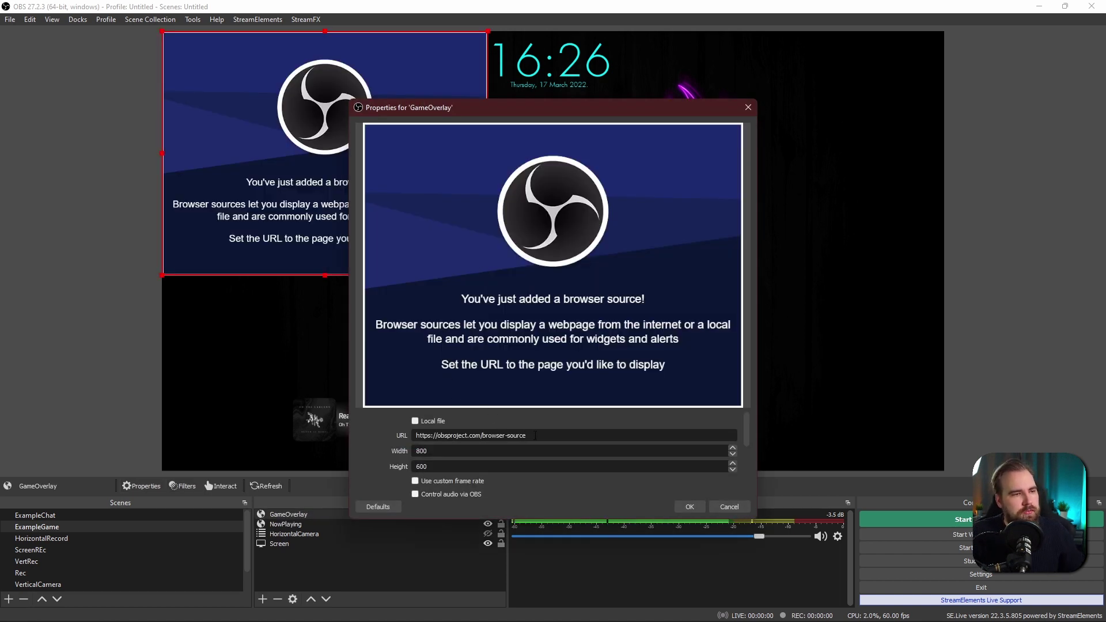
drag(535, 435, 375, 439)
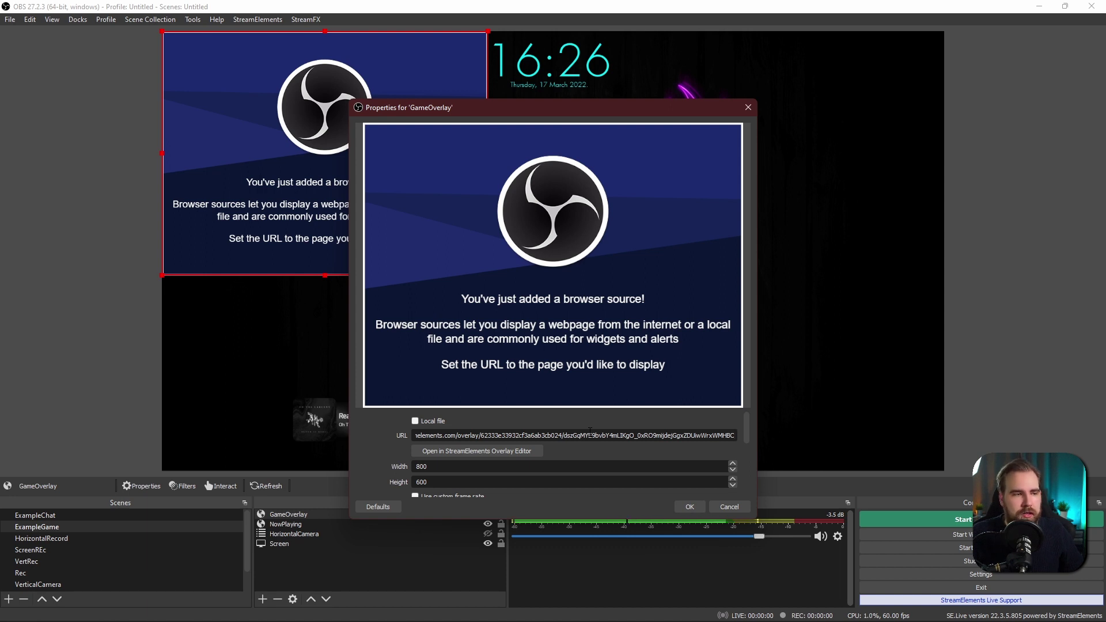
drag(437, 470, 397, 466)
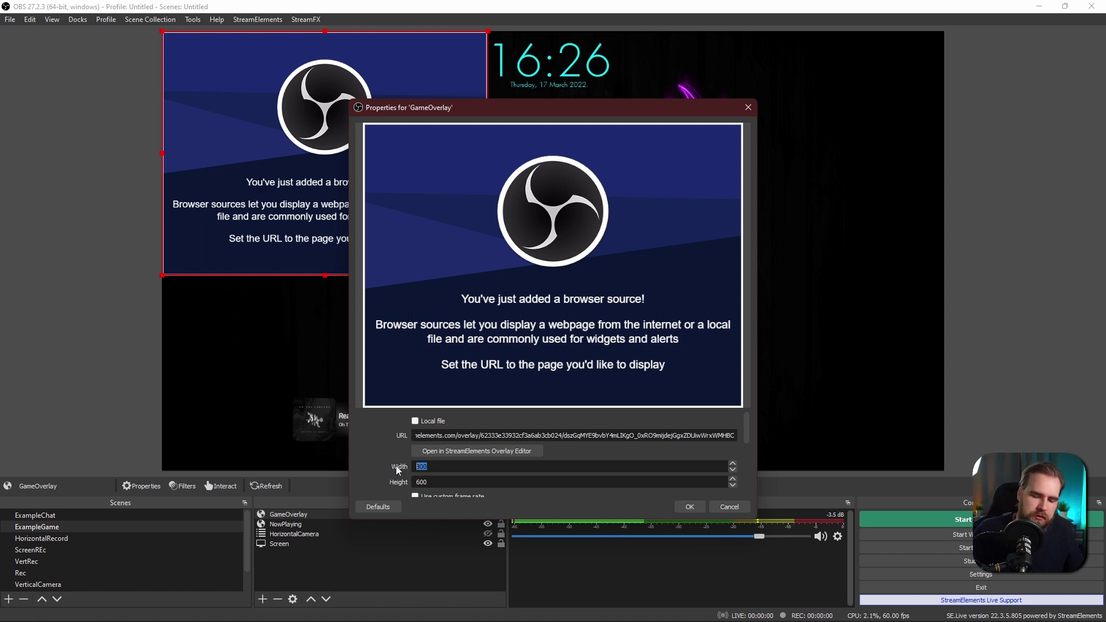
text(1920)
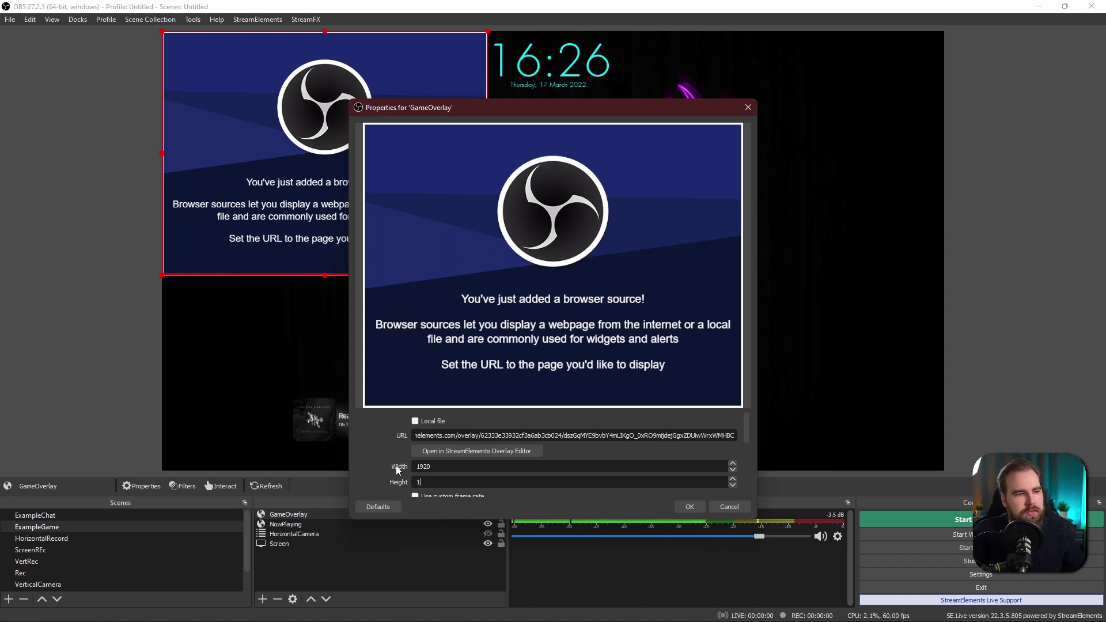
text(1080)
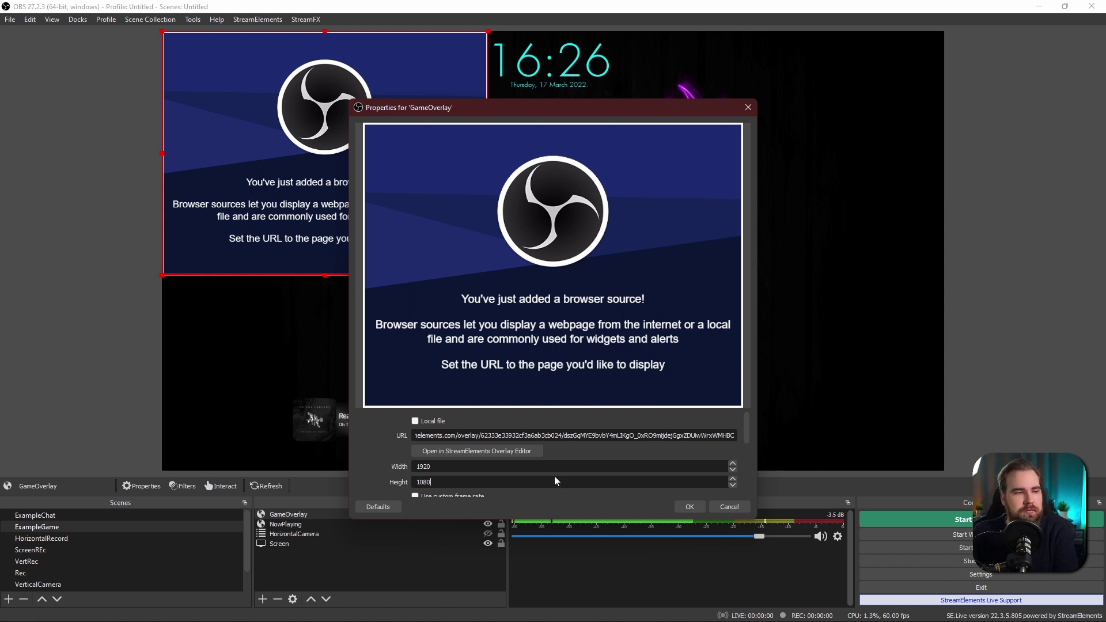
click(689, 507)
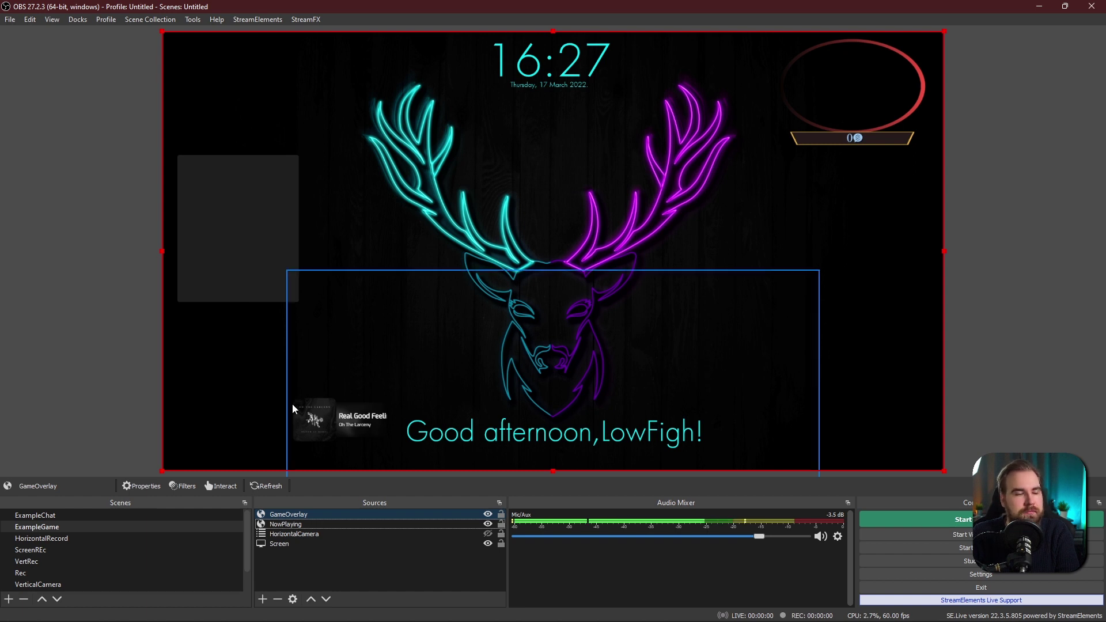
click(294, 534)
click(262, 599)
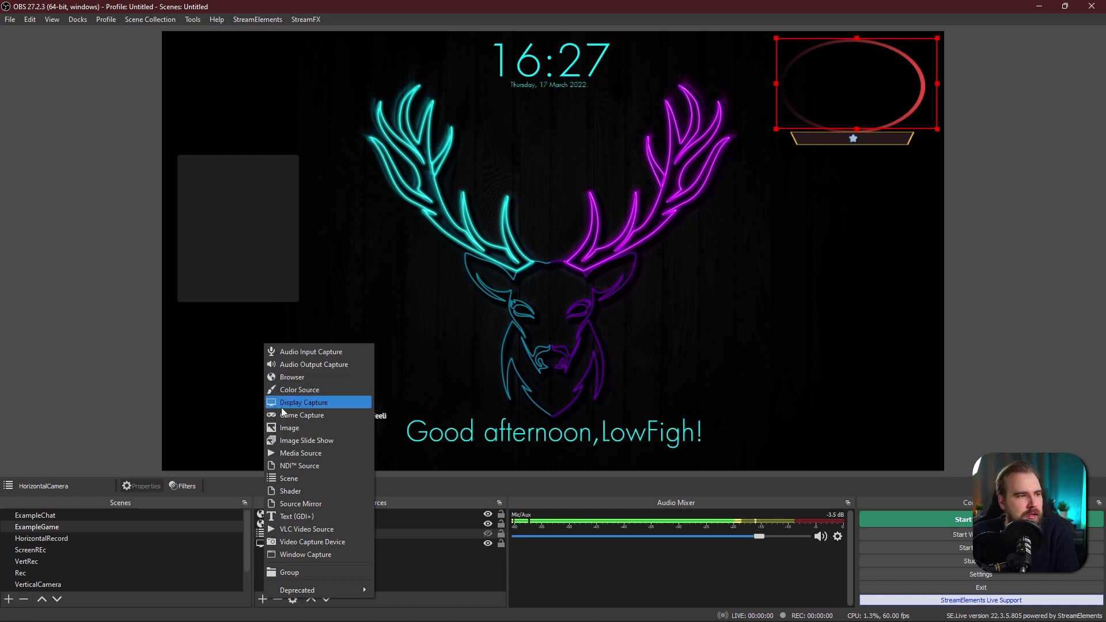
click(301, 427)
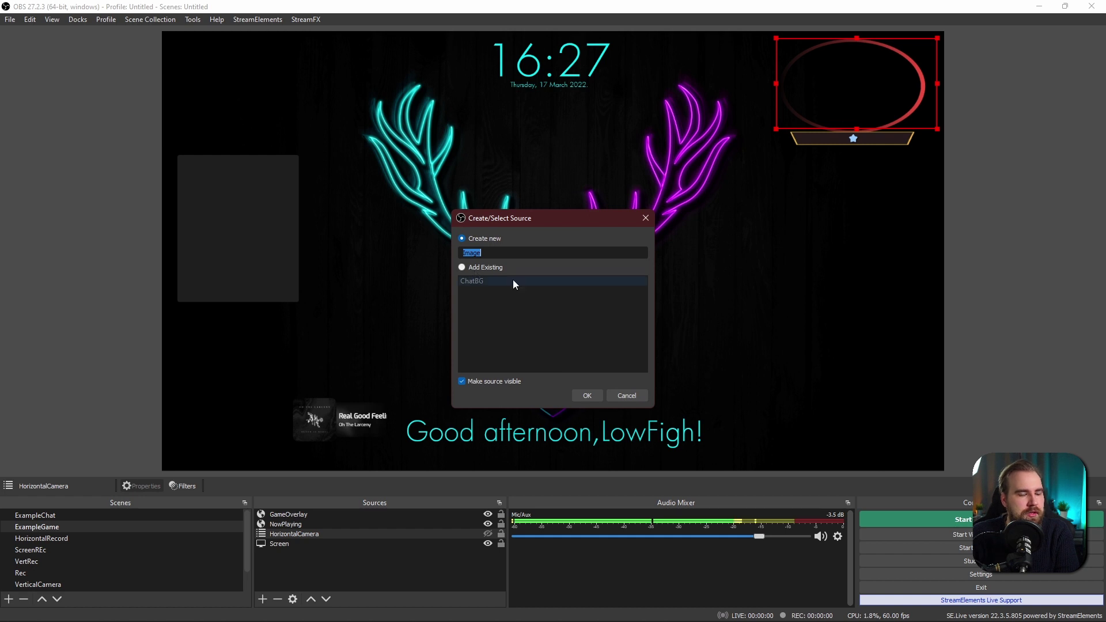
text(Came)
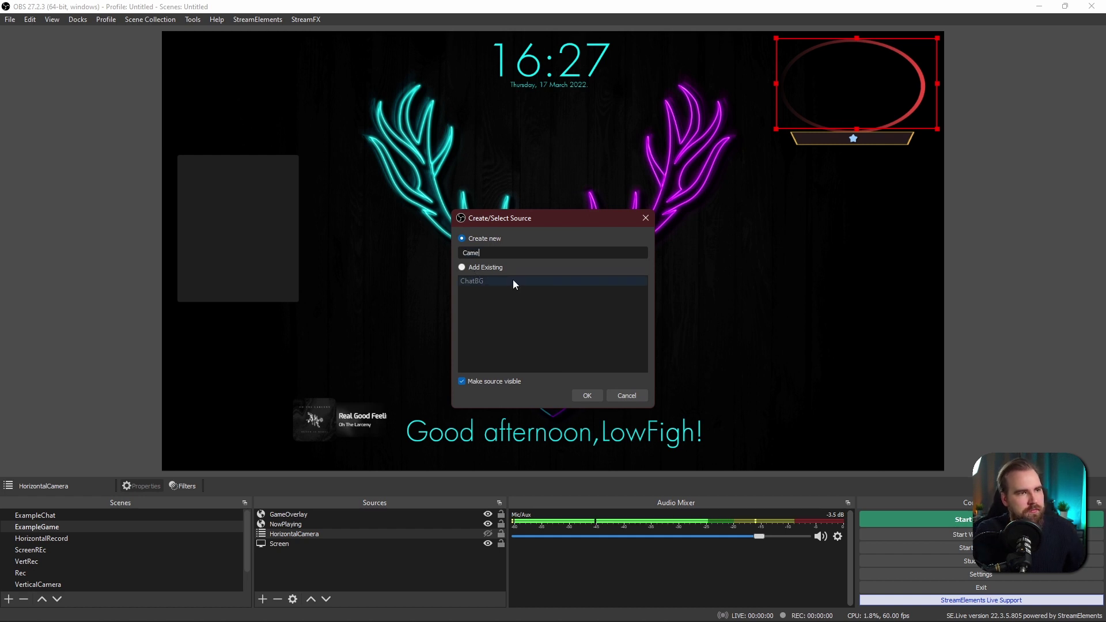
text(raSC)
key(Return)
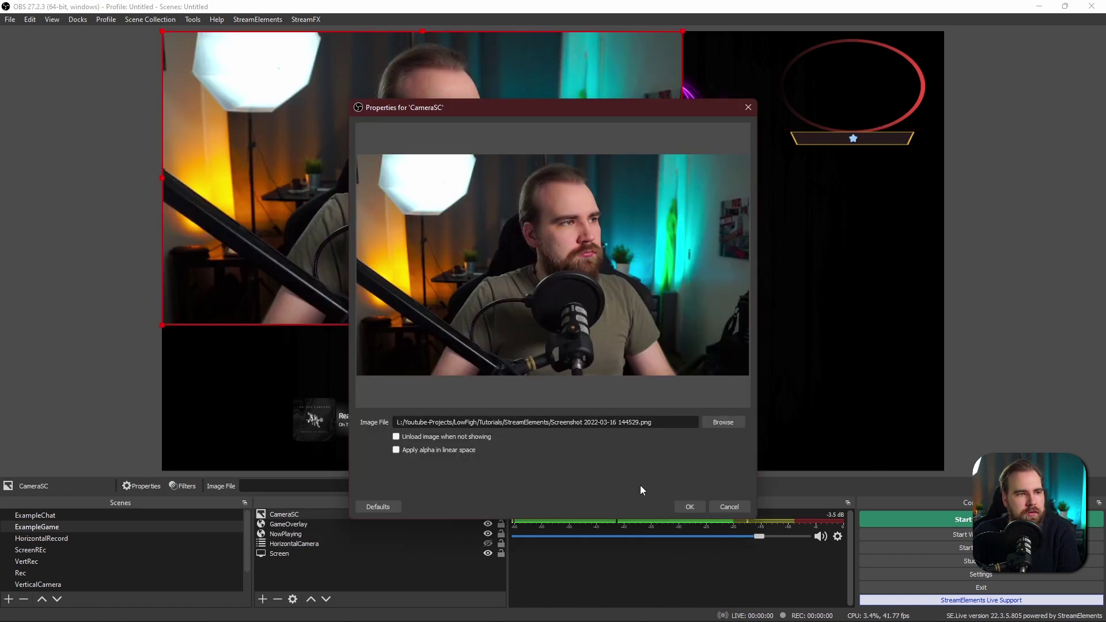
click(690, 506)
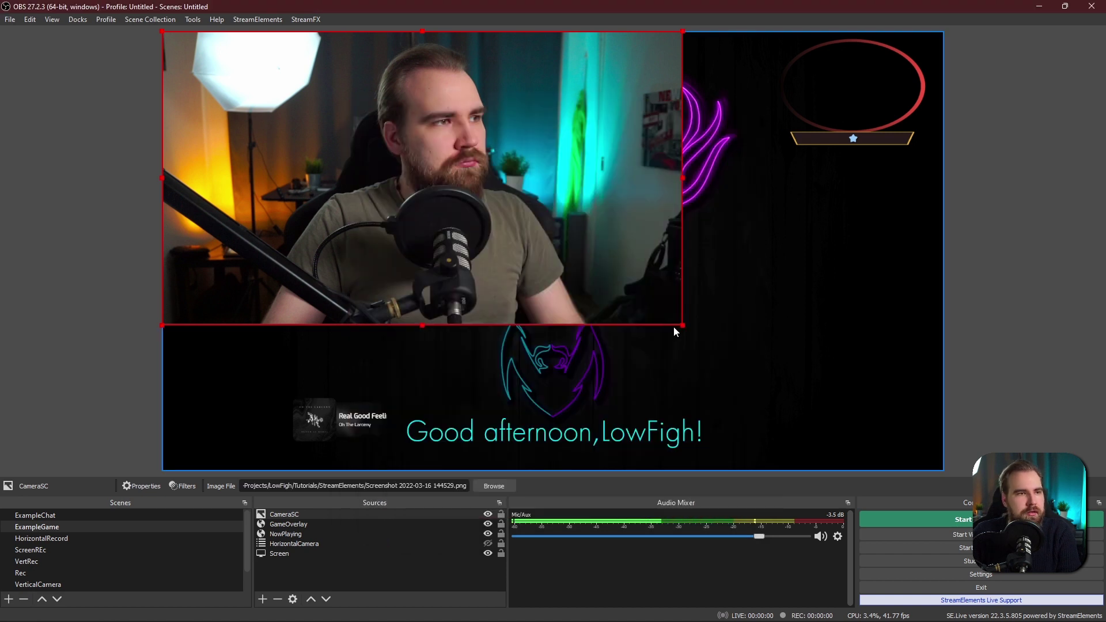
drag(675, 330, 228, 168)
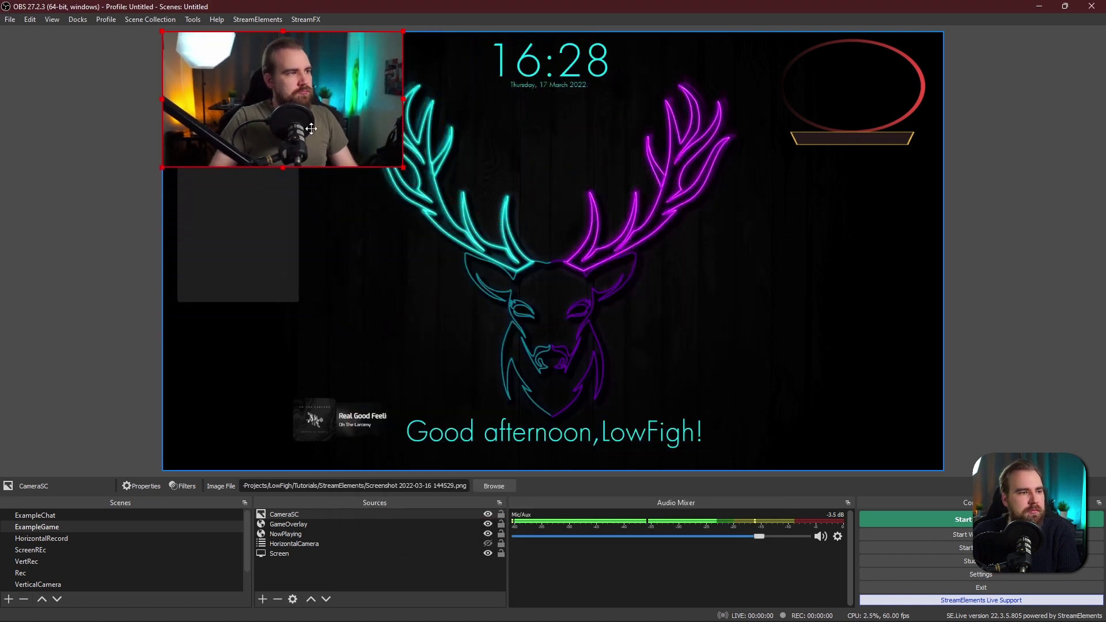
drag(311, 128, 823, 143)
drag(674, 185, 786, 133)
click(273, 516)
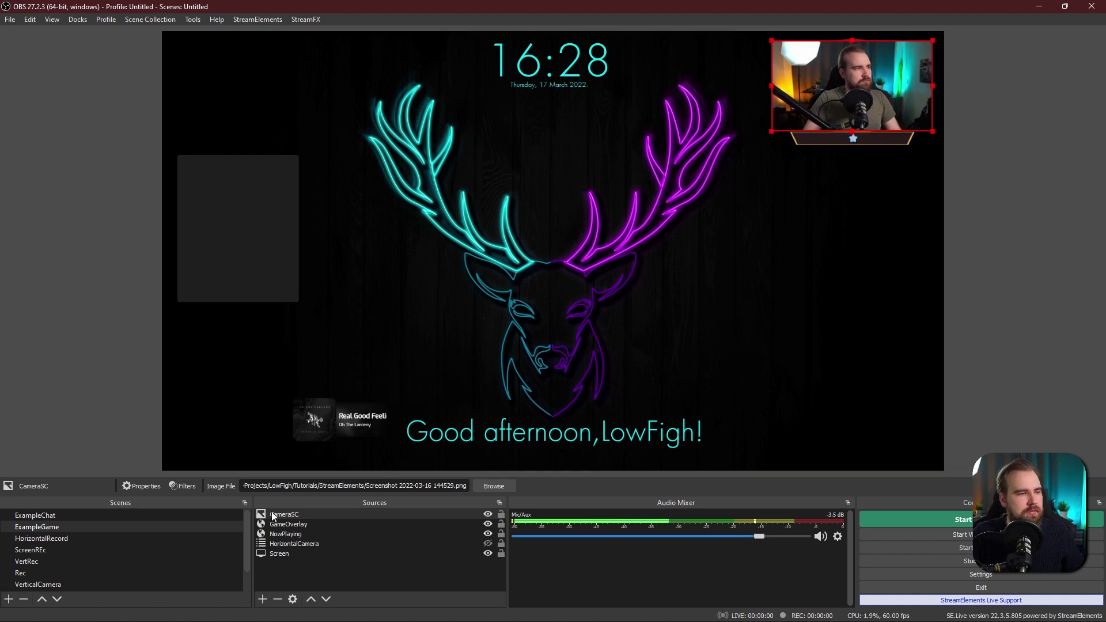
drag(273, 516, 268, 527)
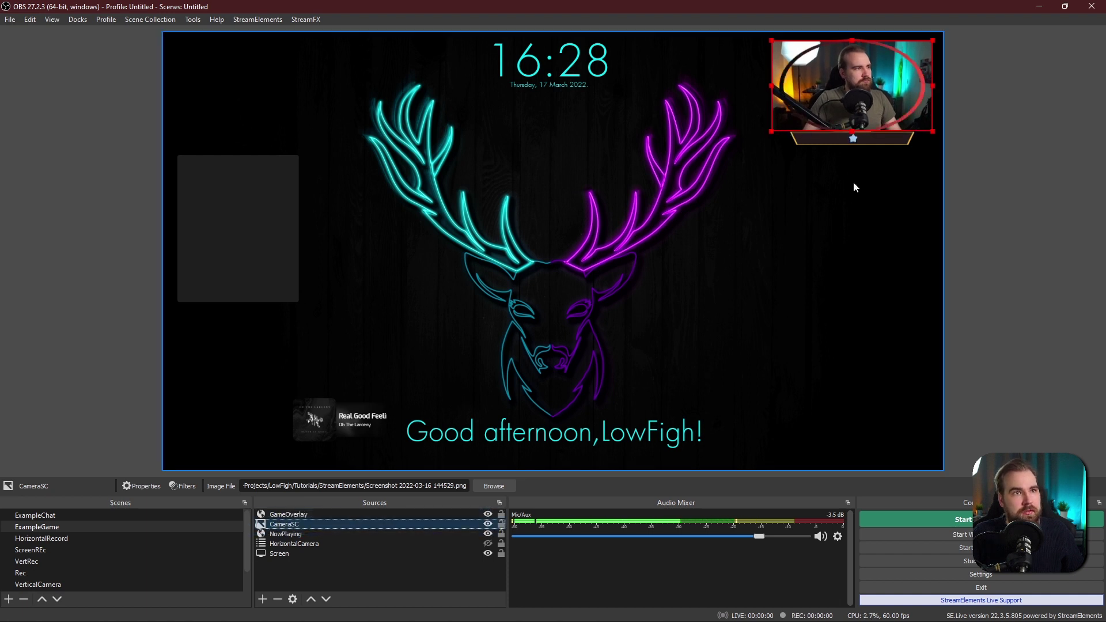
drag(866, 95, 863, 92)
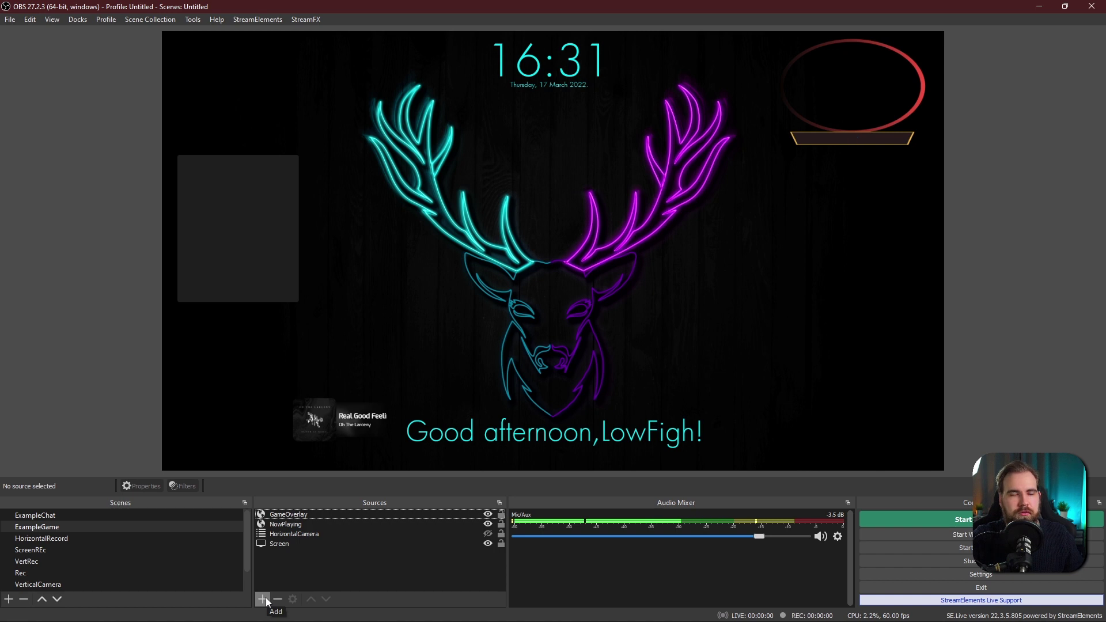
Step: Create a new scene named GameSceneCamera
click(264, 596)
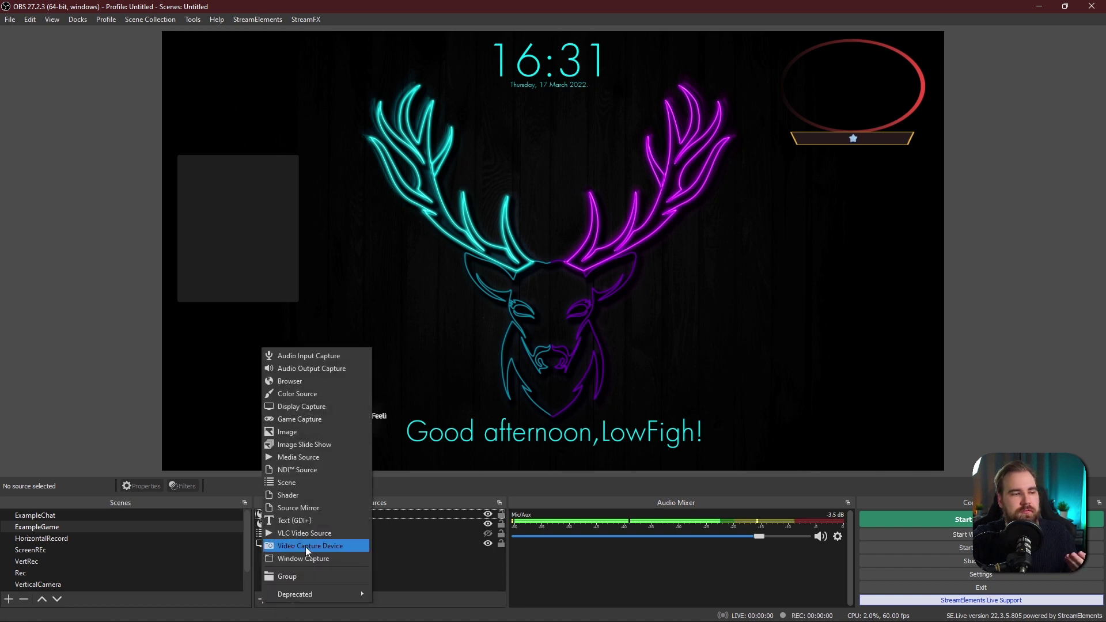
click(433, 594)
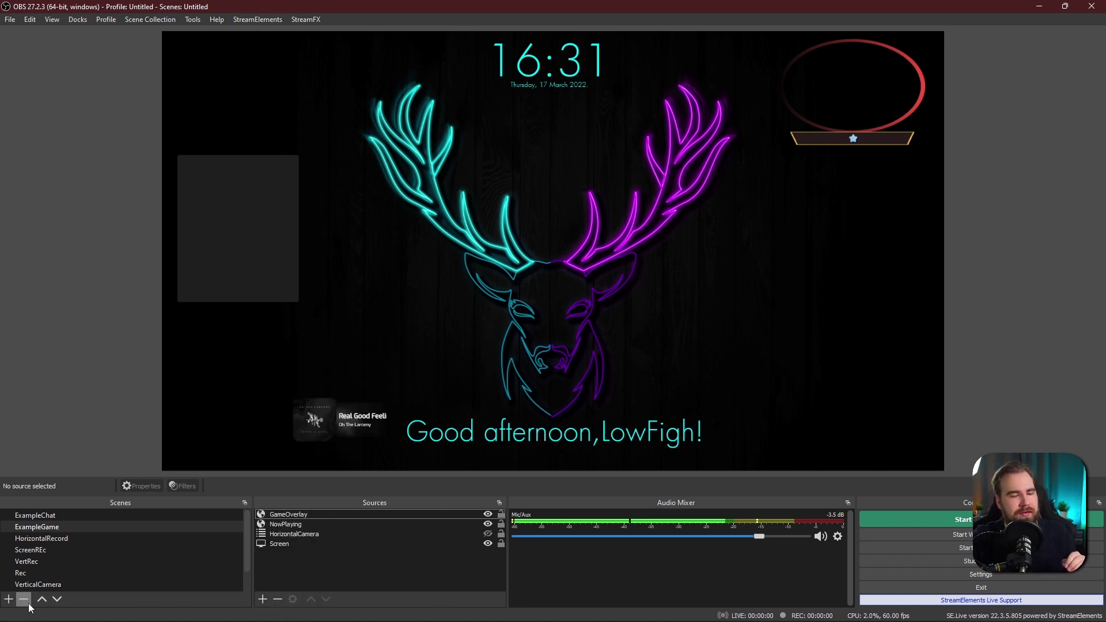
click(9, 600)
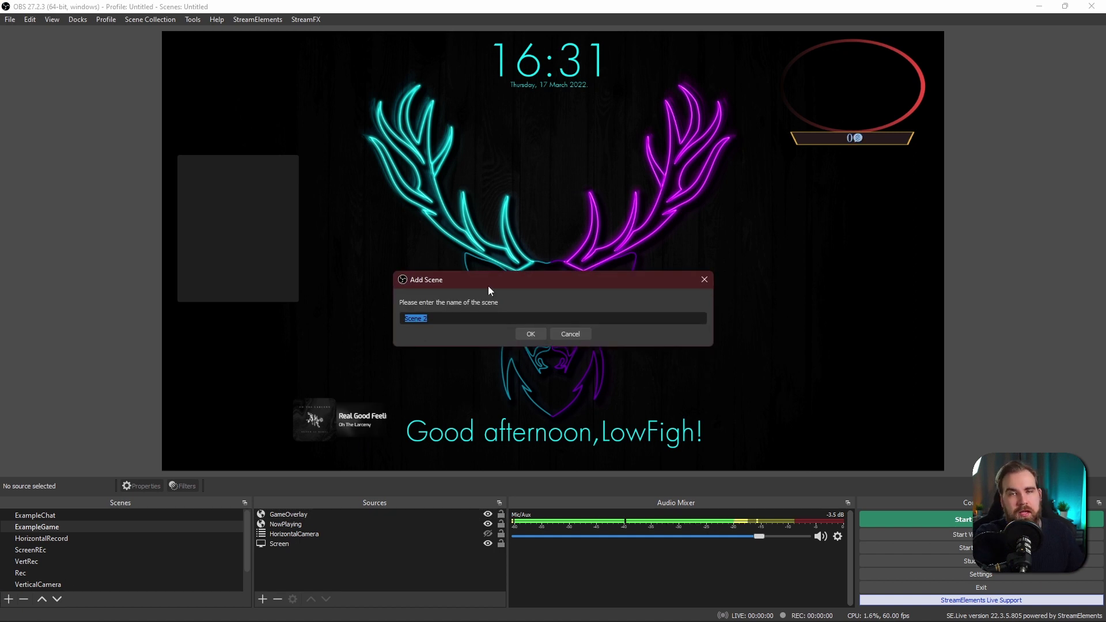
text(G)
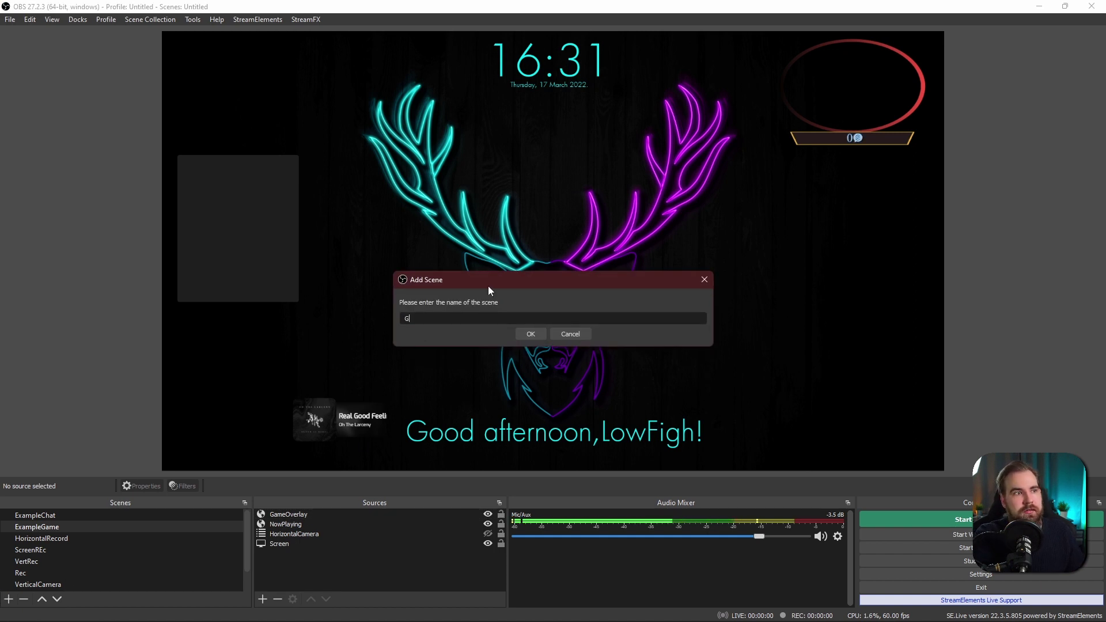
text(ameSce)
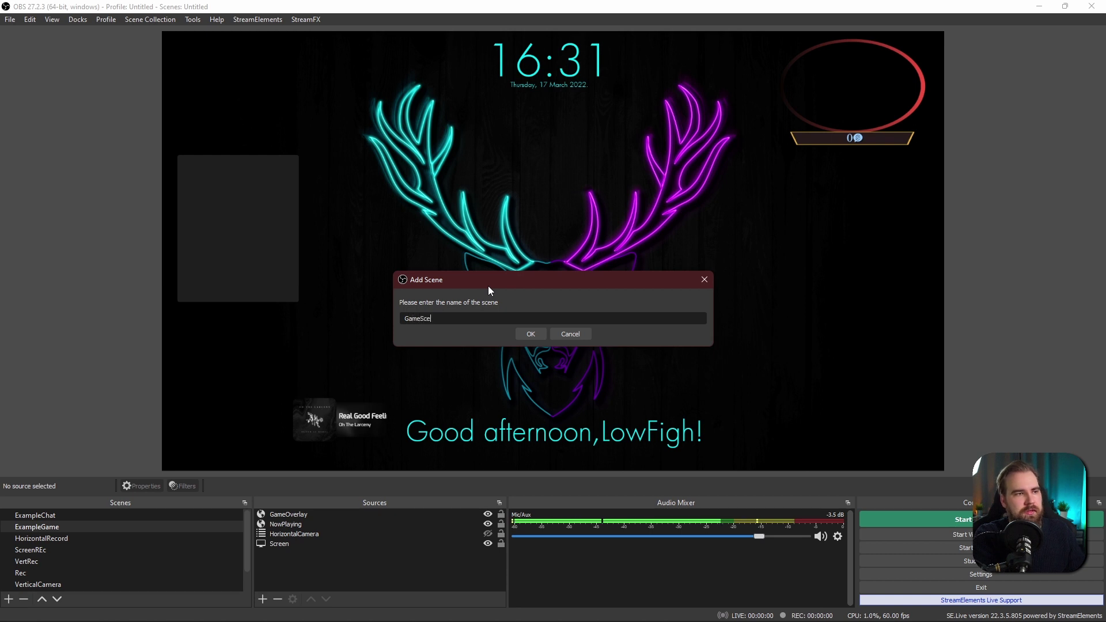
text(neCamera)
key(Return)
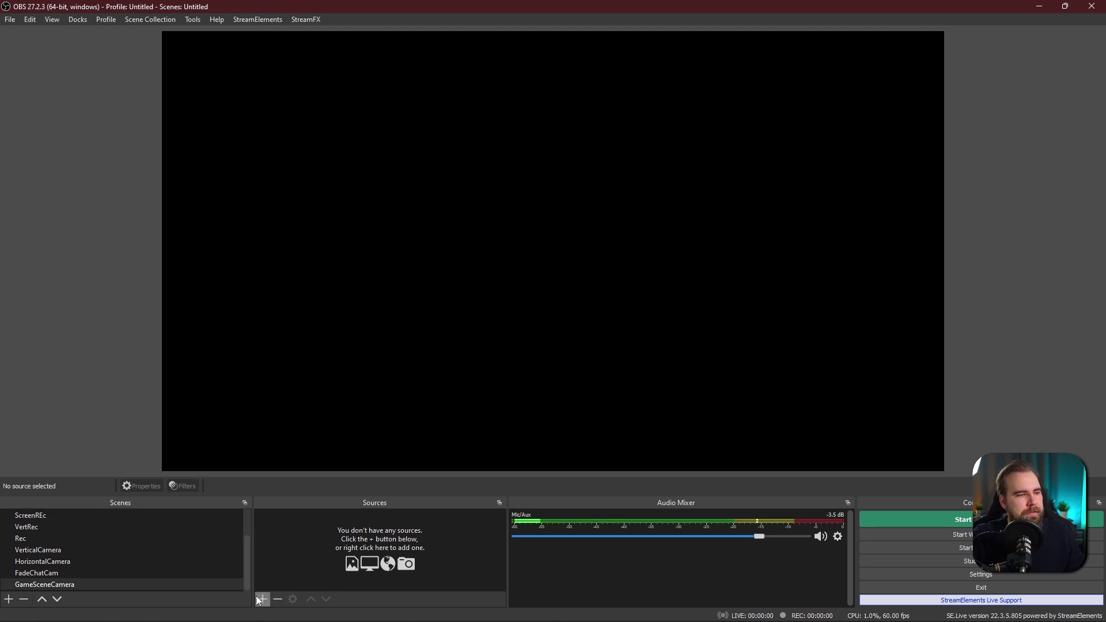
Step: Add a GameCamera image source showing Screenshot 2022-03-16 144529.png
click(263, 600)
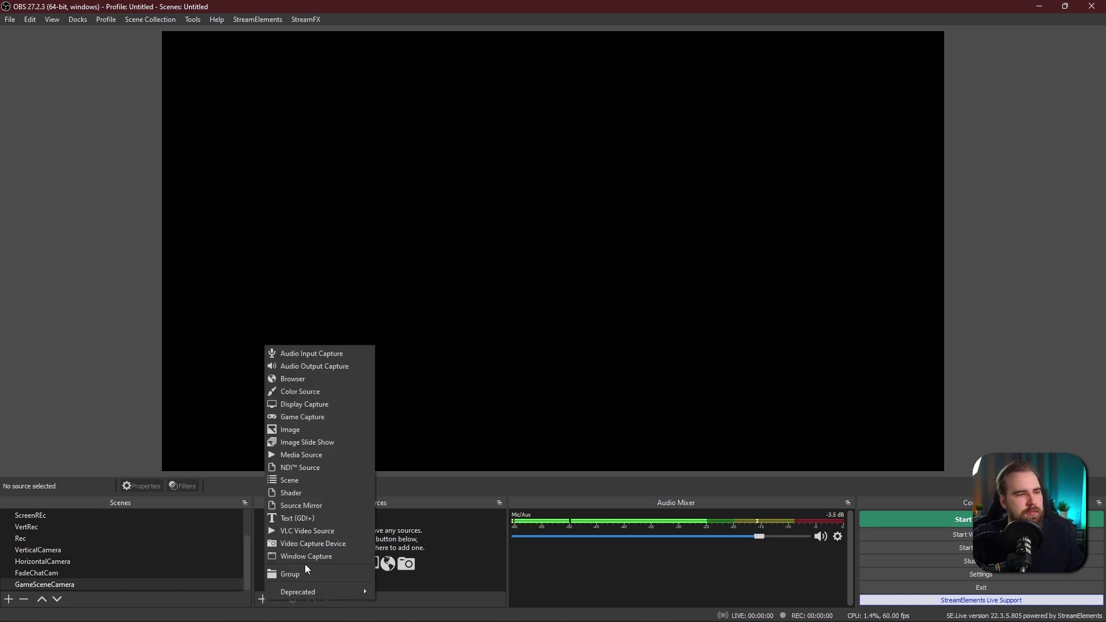
click(312, 547)
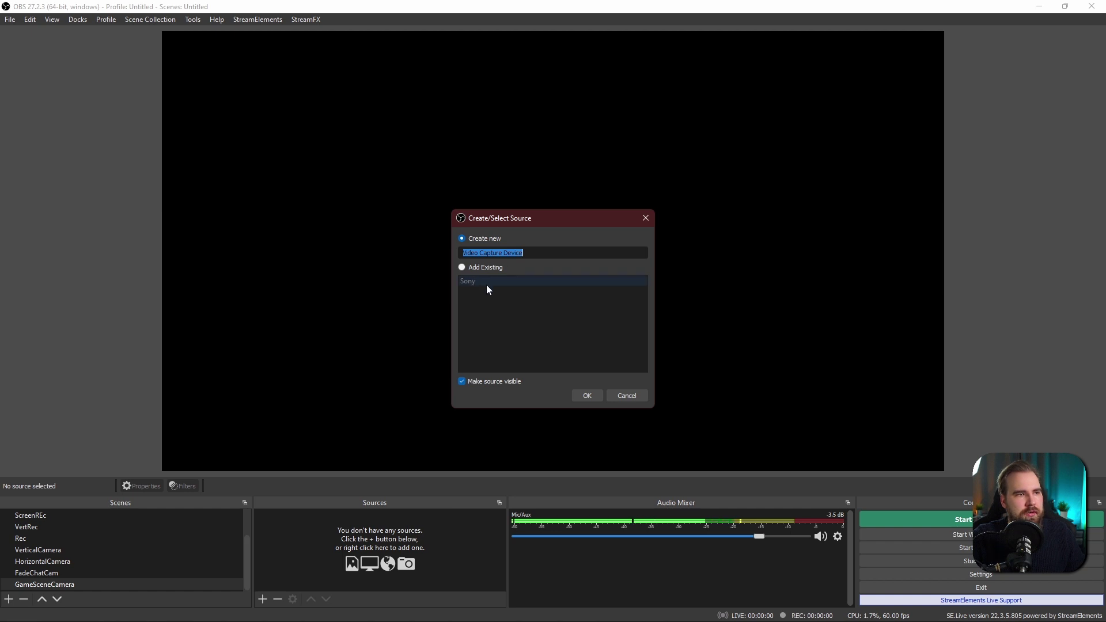
click(627, 396)
click(263, 599)
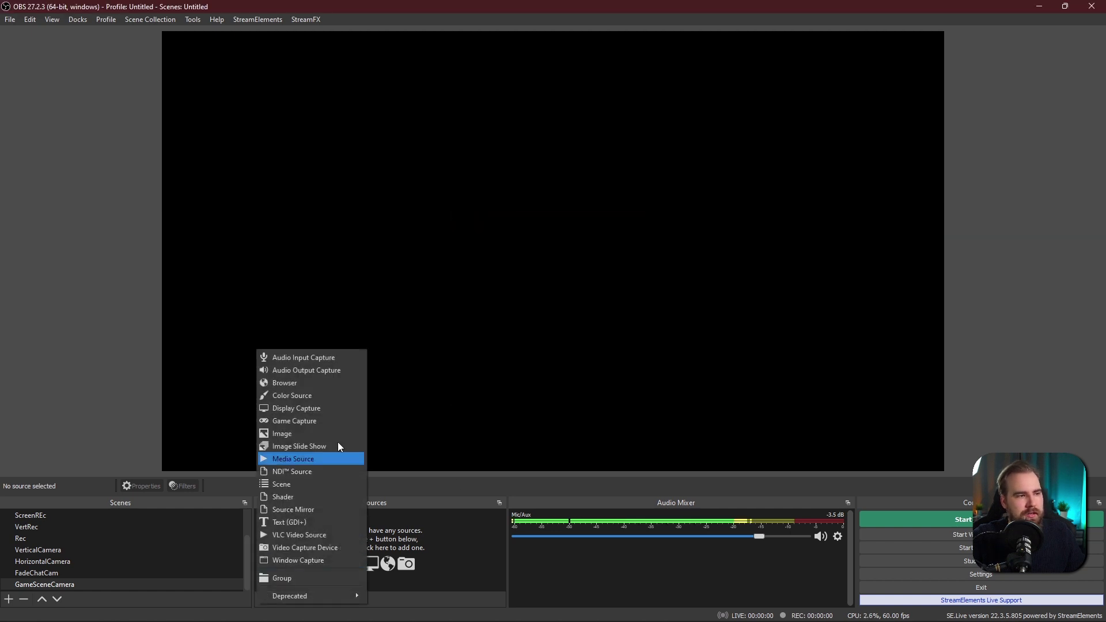
click(289, 434)
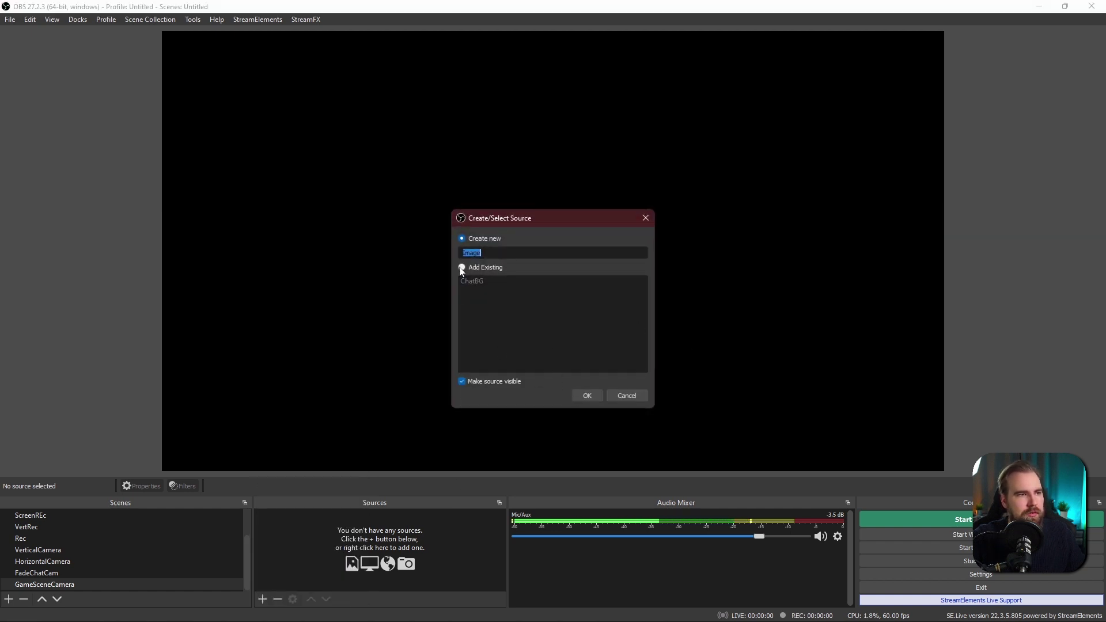
text(GameC)
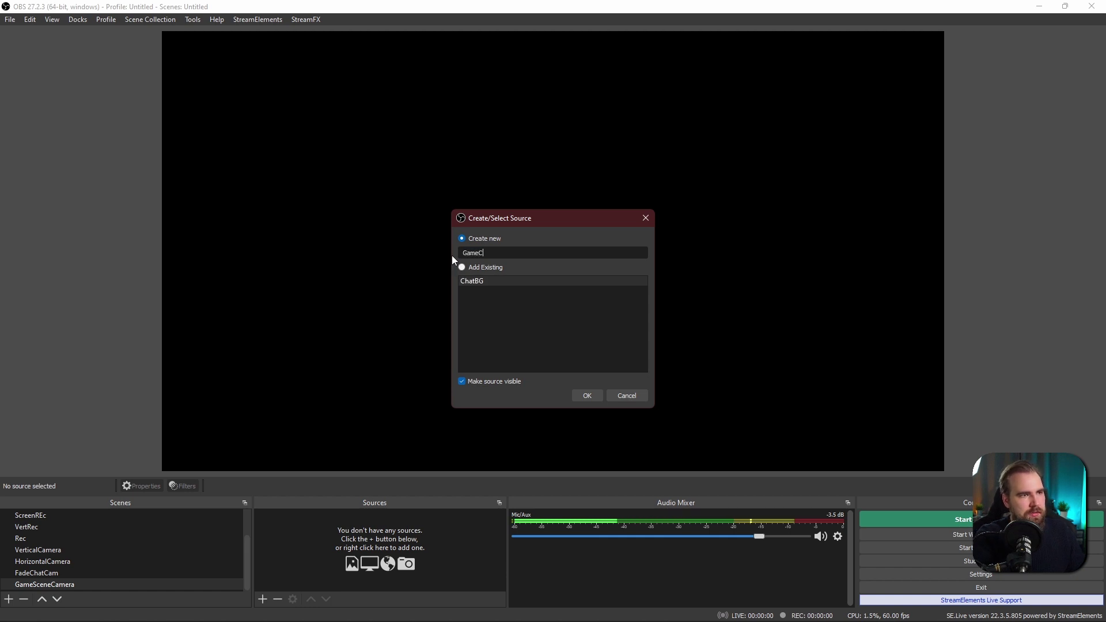
text(amera)
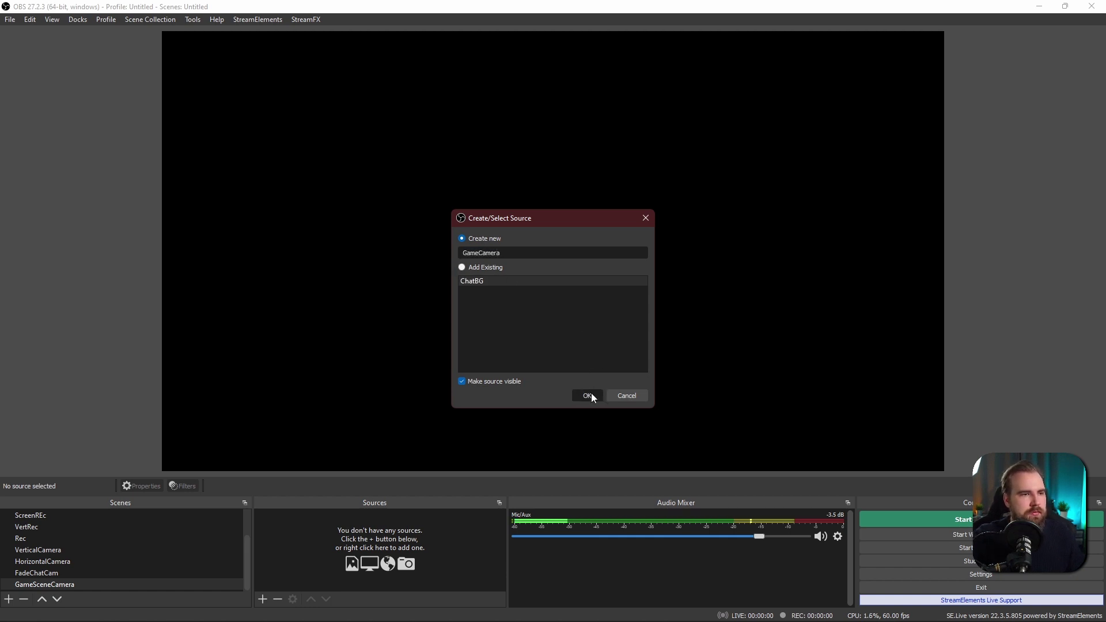
click(589, 394)
click(723, 422)
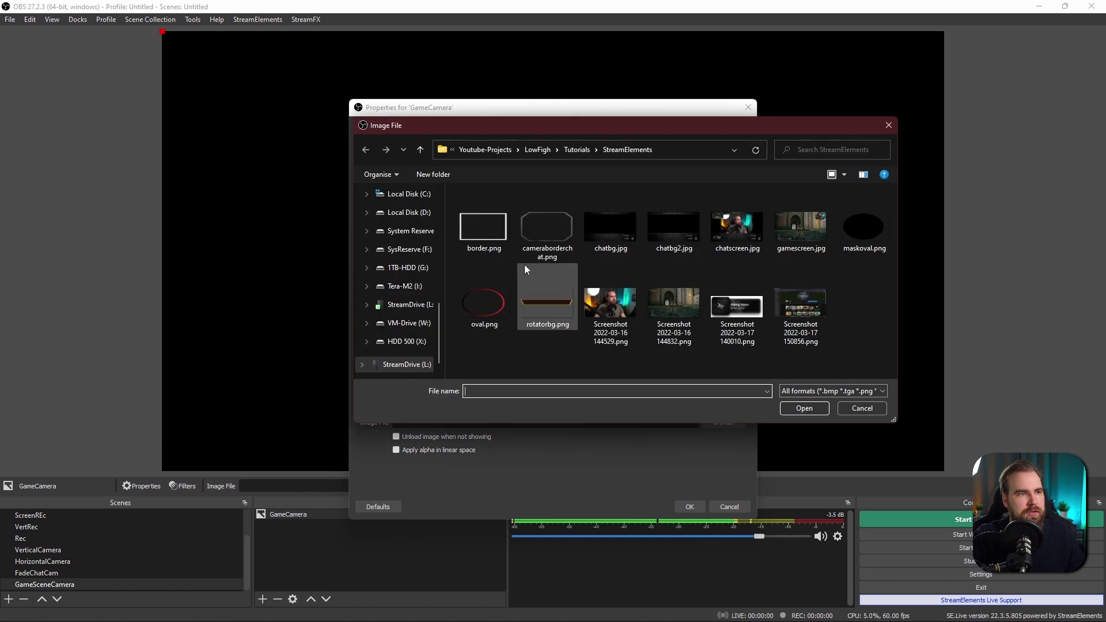
click(624, 312)
click(810, 409)
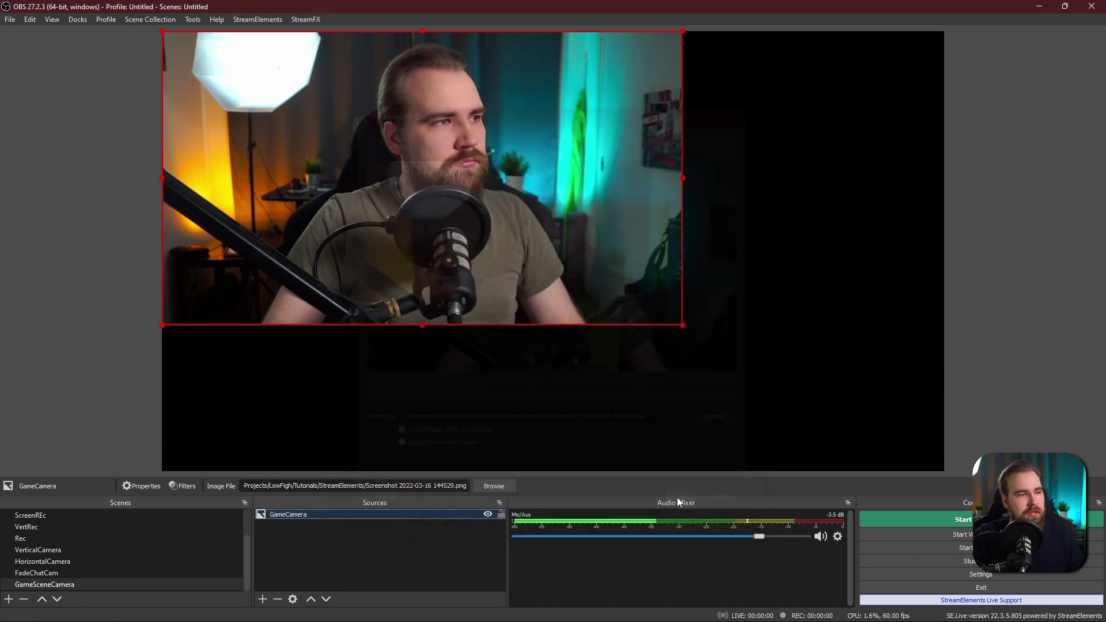
click(690, 507)
Step: Stretch the GameCamera image to fill the whole canvas
drag(683, 329, 943, 439)
click(962, 441)
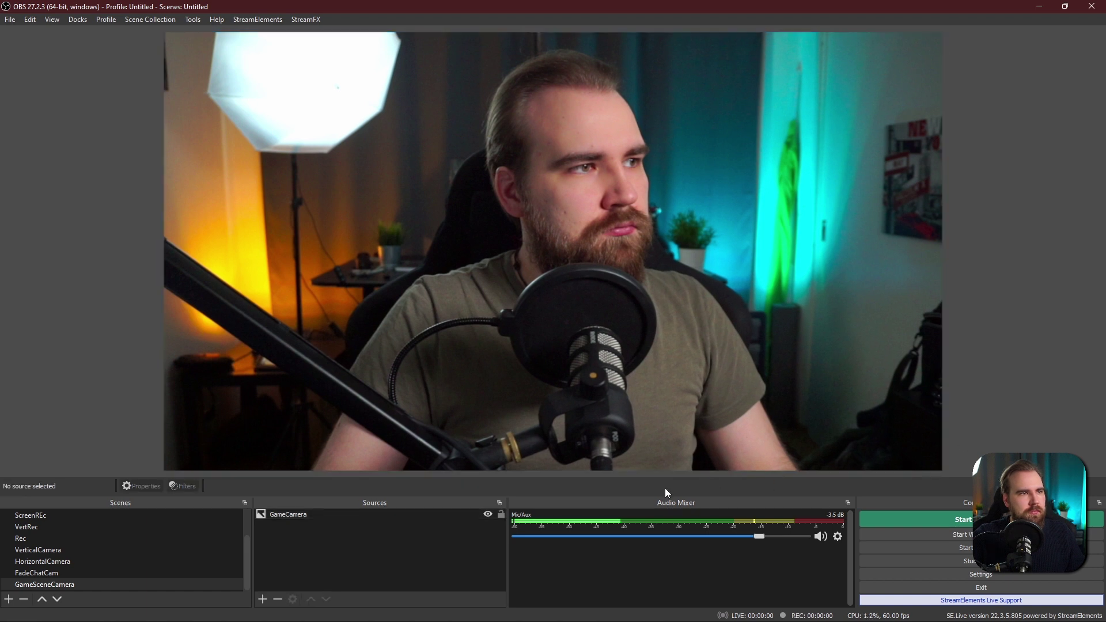
scroll(75, 524, up, 2)
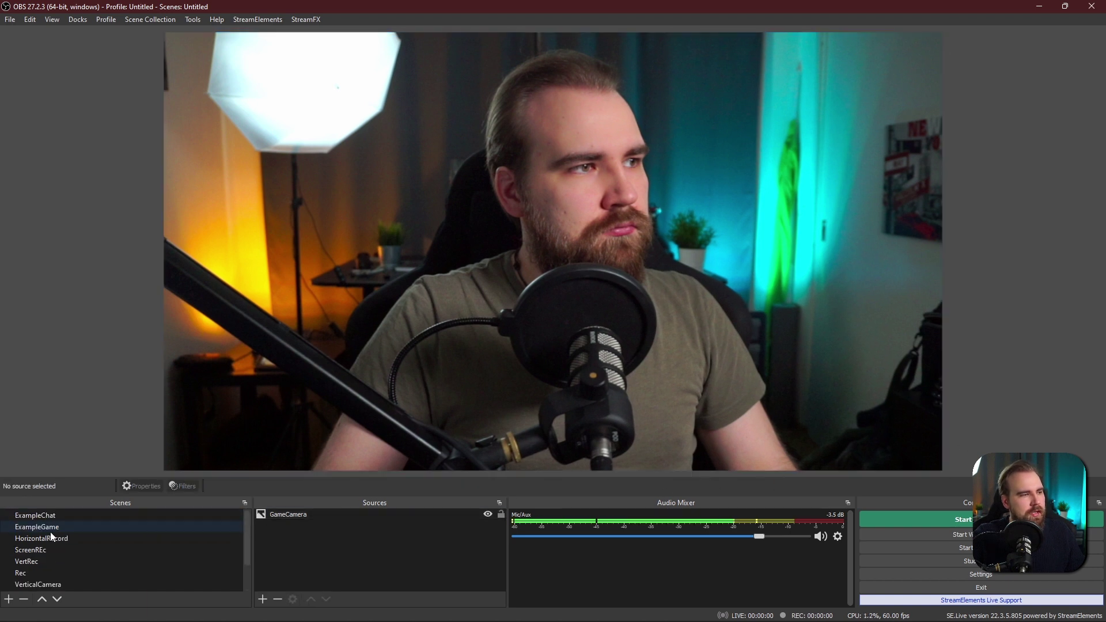
Step: Add the existing GameSceneCamera scene to ExampleGame and shrink it into the top-right frame
click(52, 528)
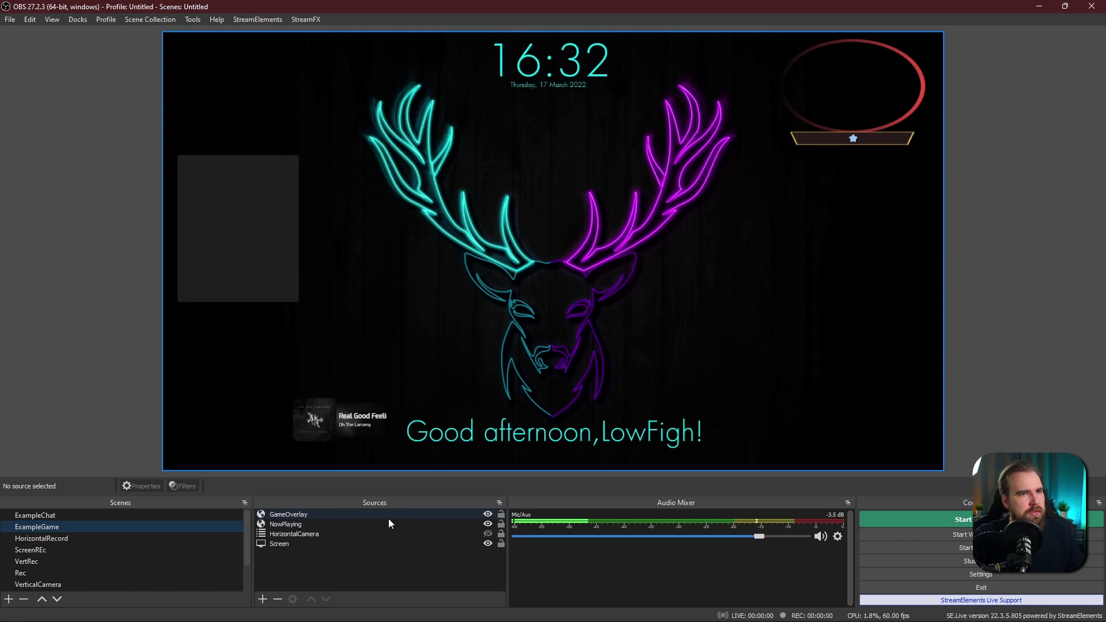
click(262, 599)
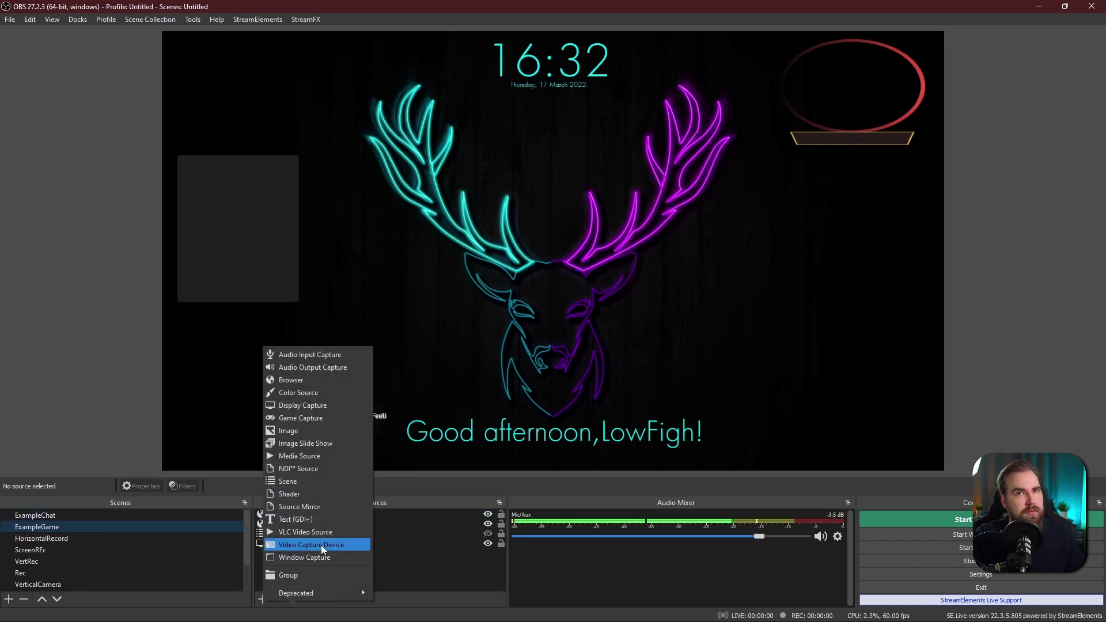
click(286, 487)
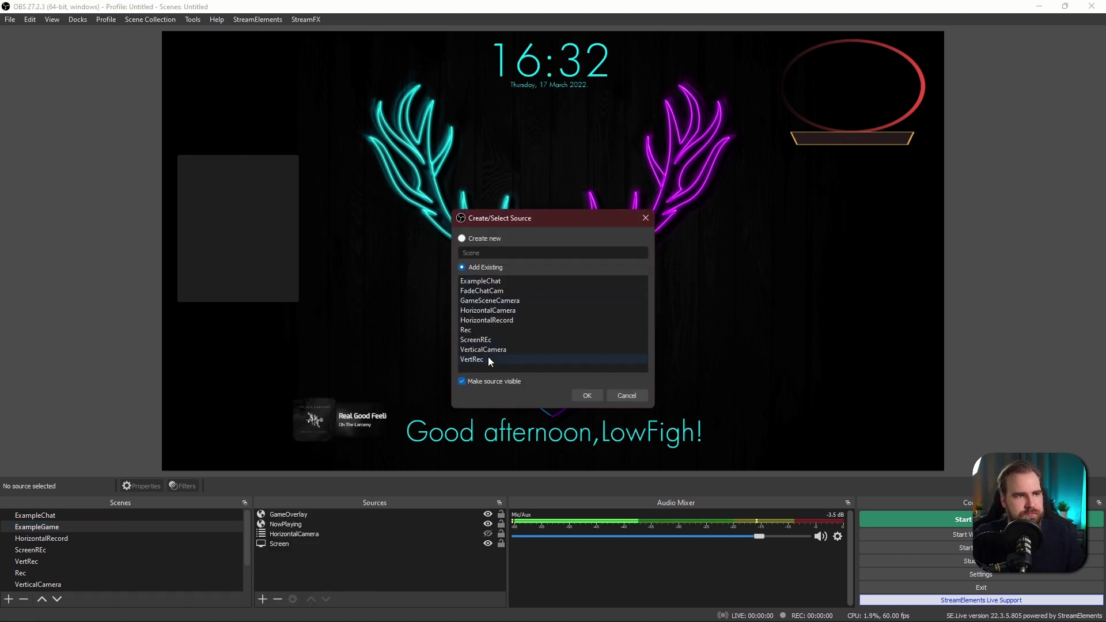
click(487, 302)
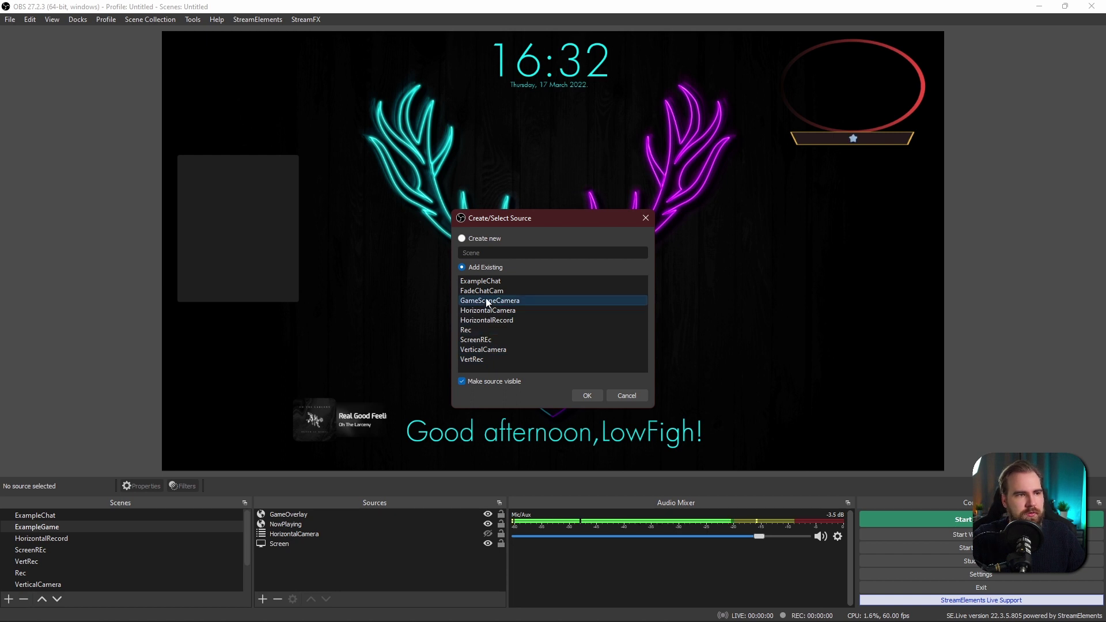
click(588, 397)
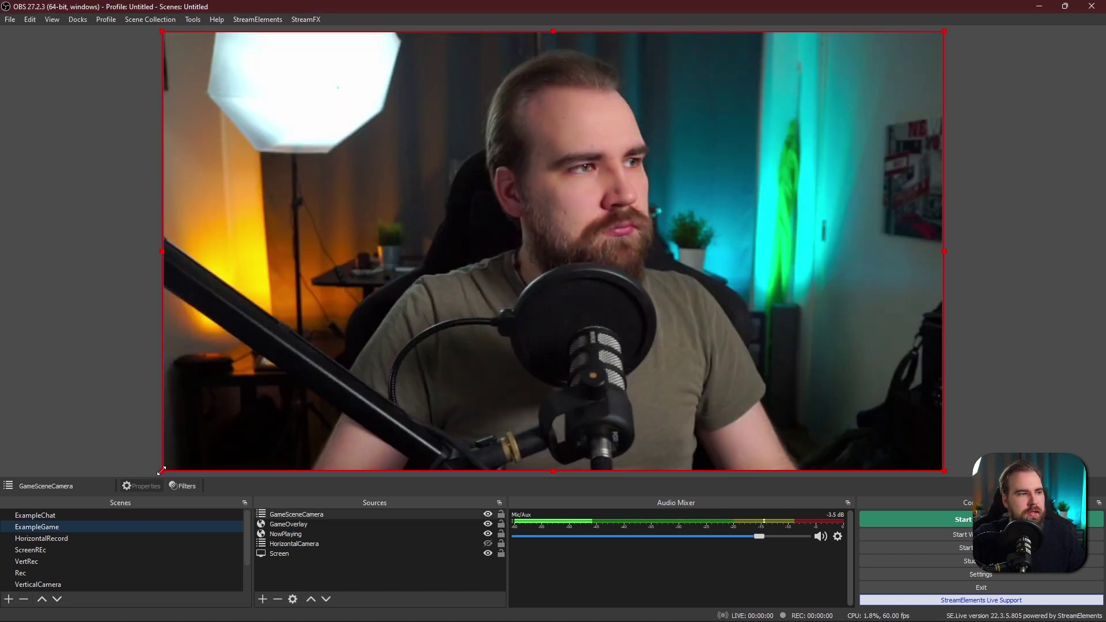
drag(161, 470, 897, 120)
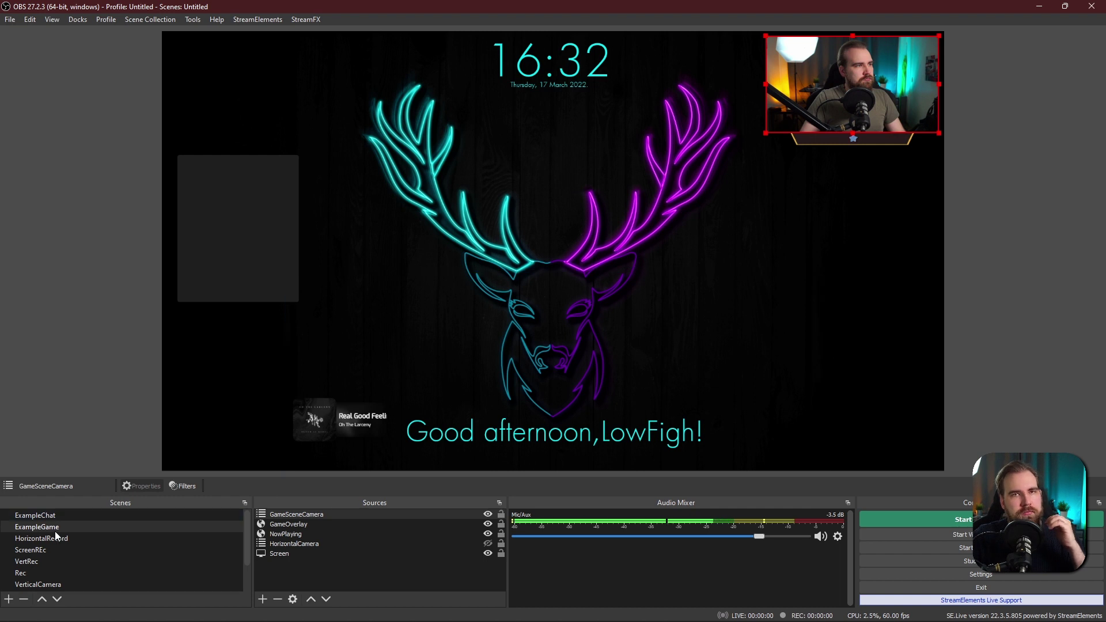
Step: Add an Image Mask/Blend filter to GameSceneCamera using maskoval.png as Alpha Mask (Alpha Channel)
right_click(285, 516)
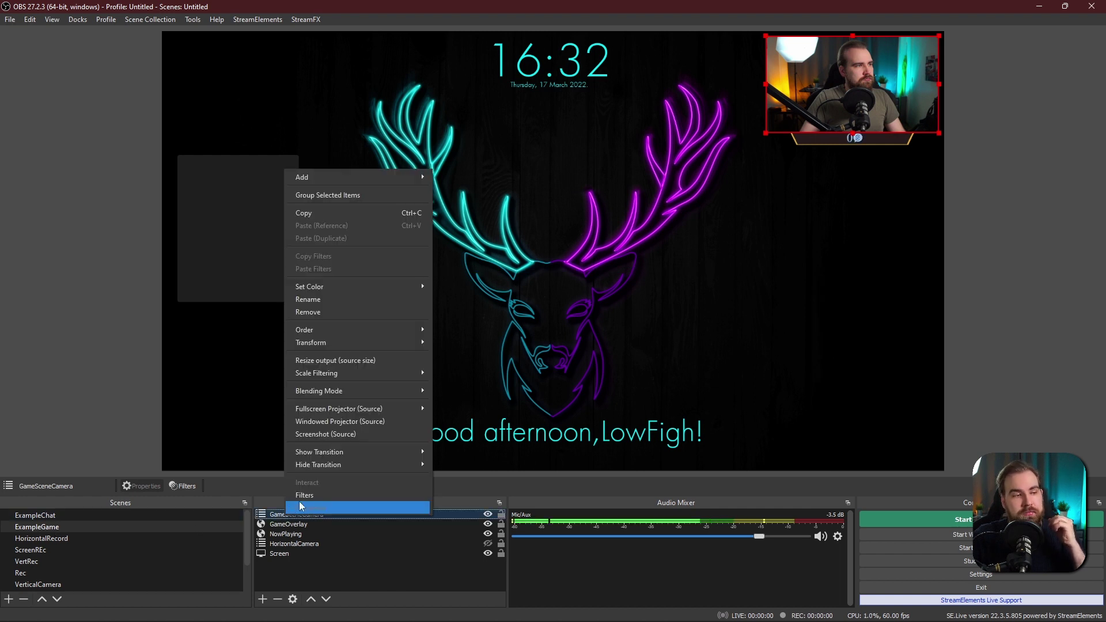
click(308, 496)
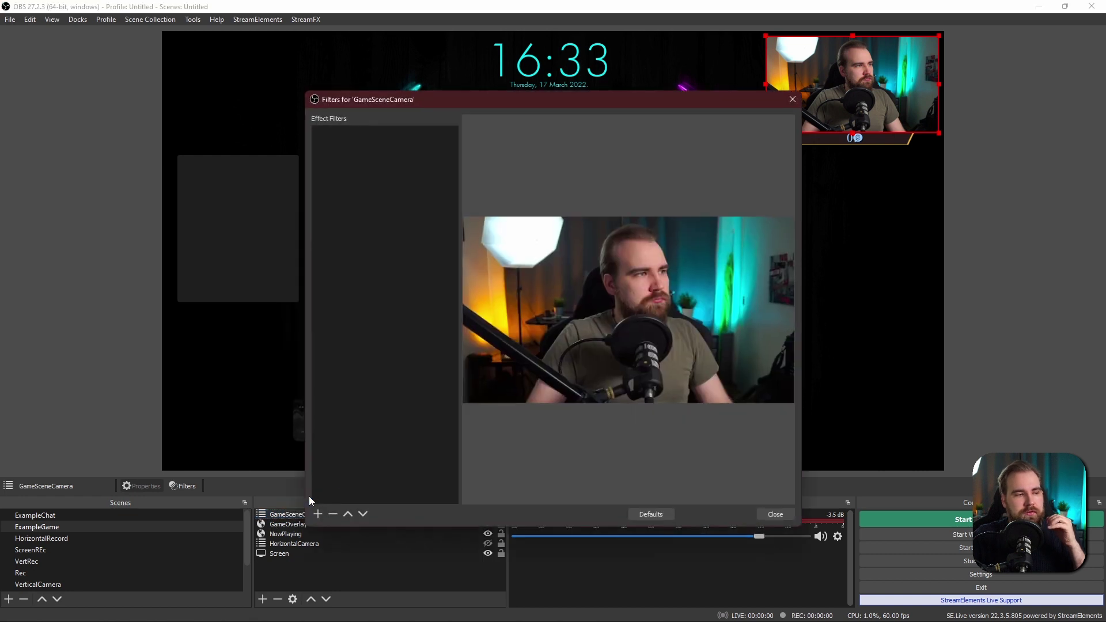
click(317, 513)
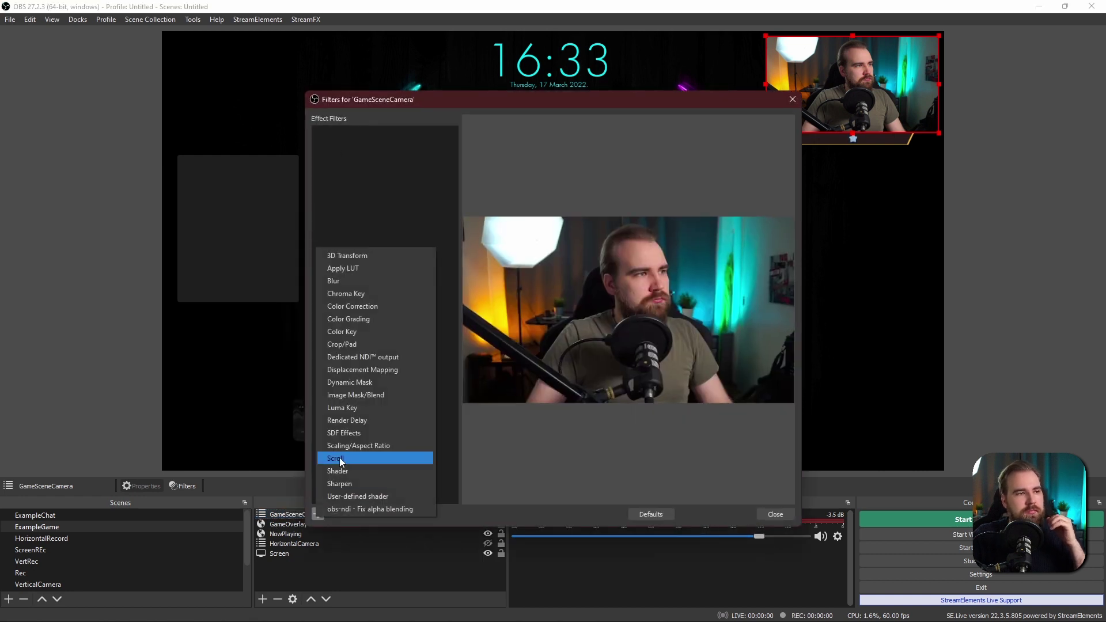
click(361, 396)
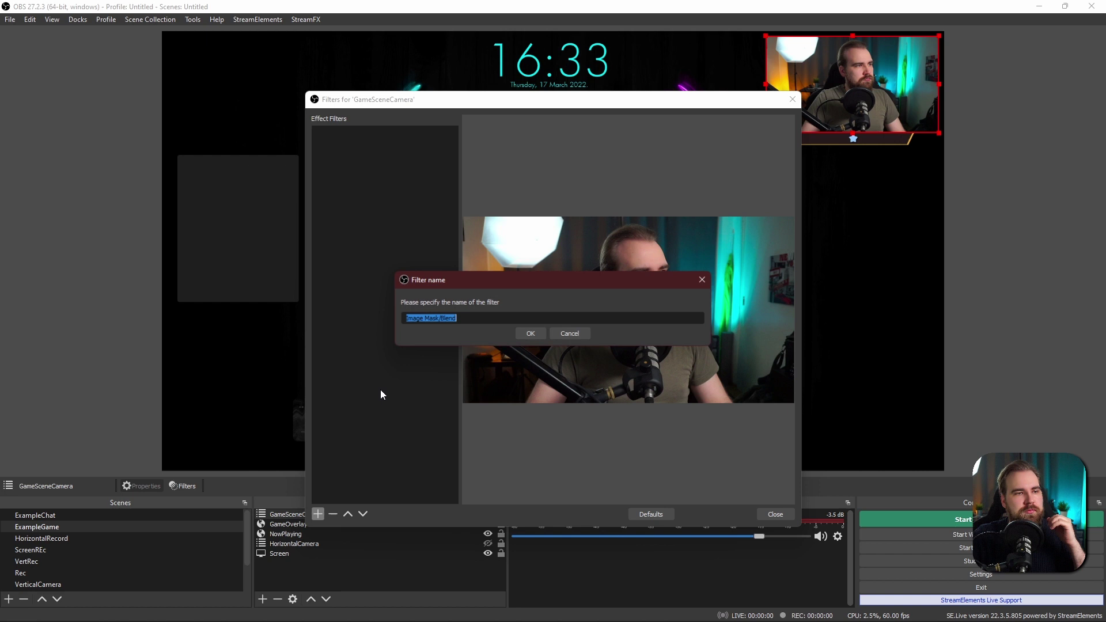
click(525, 332)
click(775, 337)
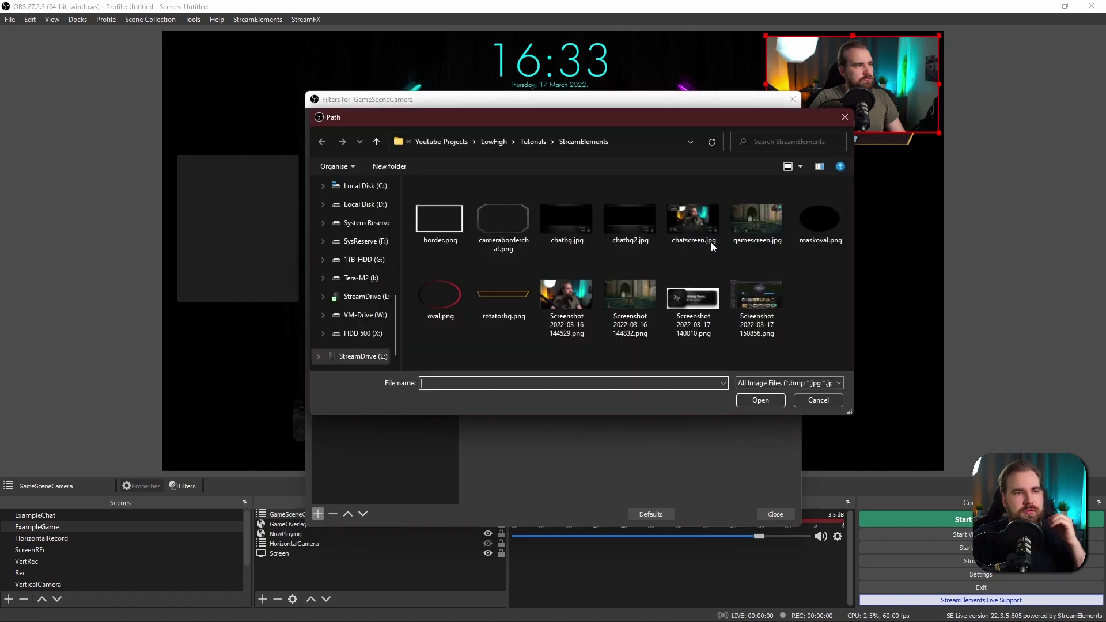
click(824, 227)
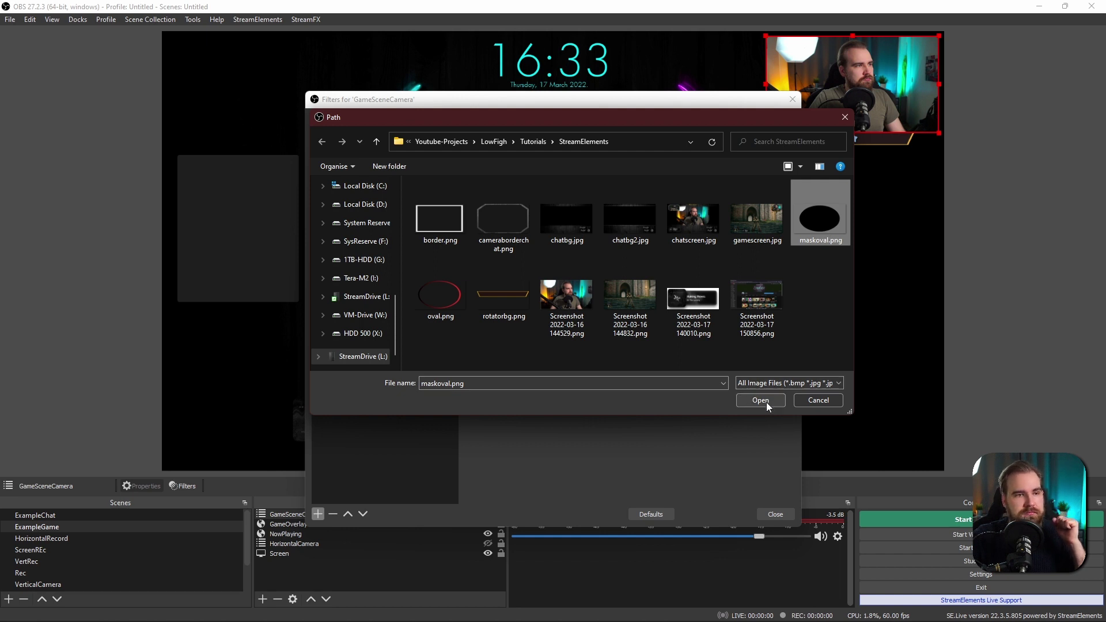
click(760, 400)
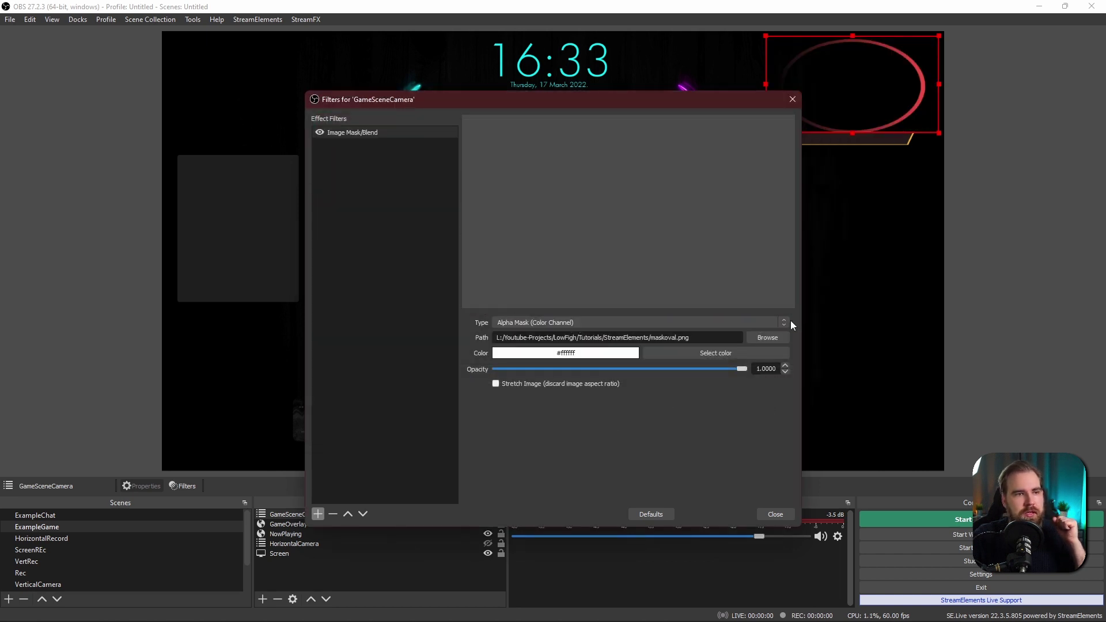
click(786, 321)
click(785, 322)
click(786, 322)
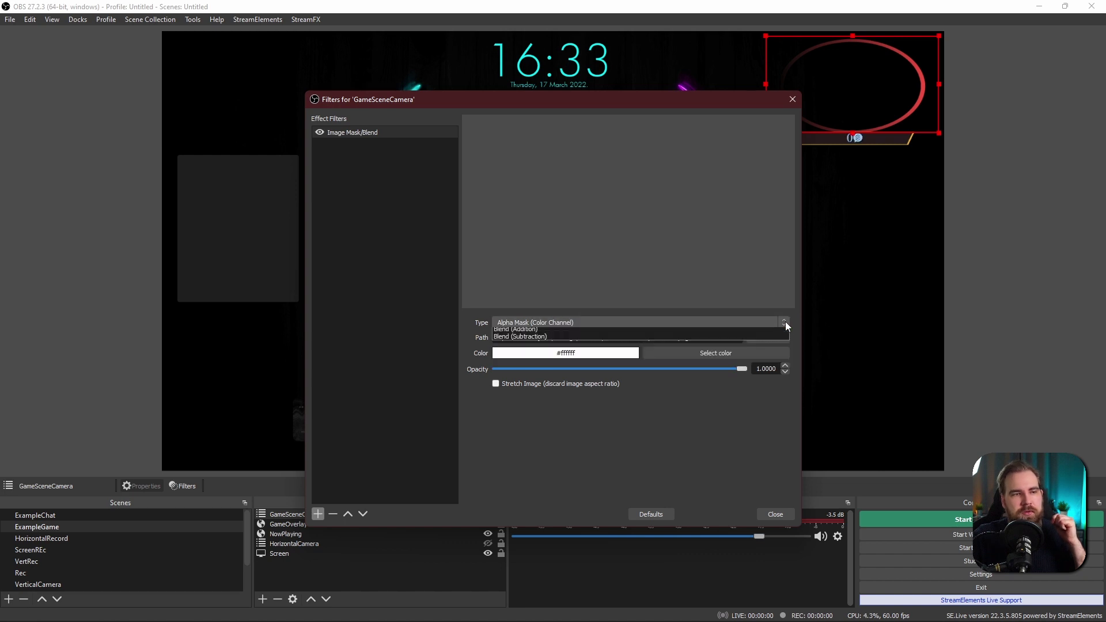
click(619, 345)
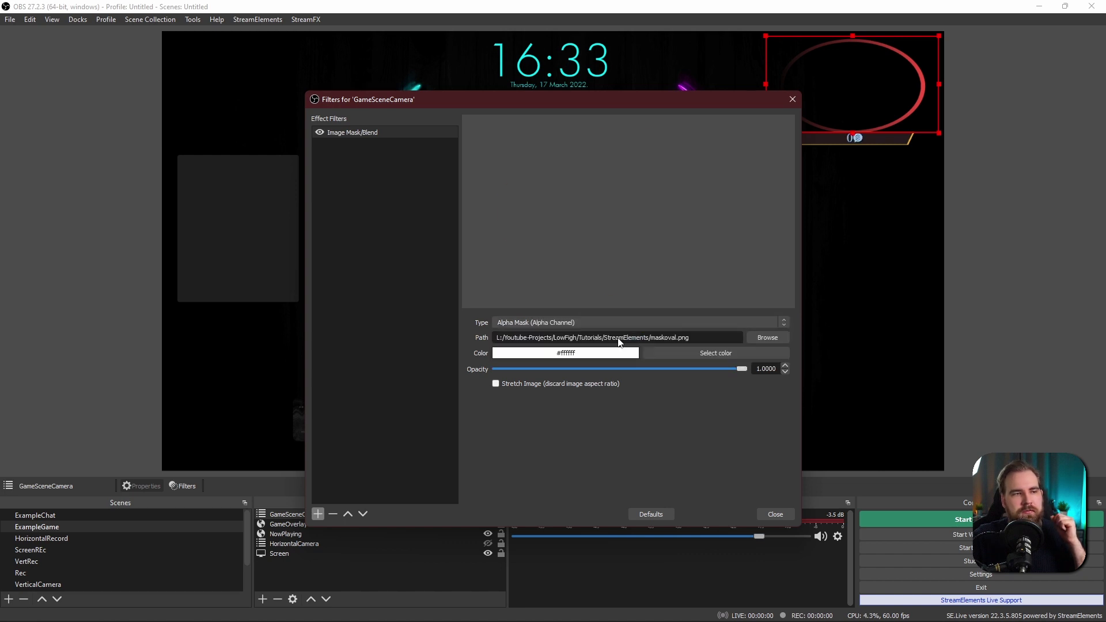
click(777, 513)
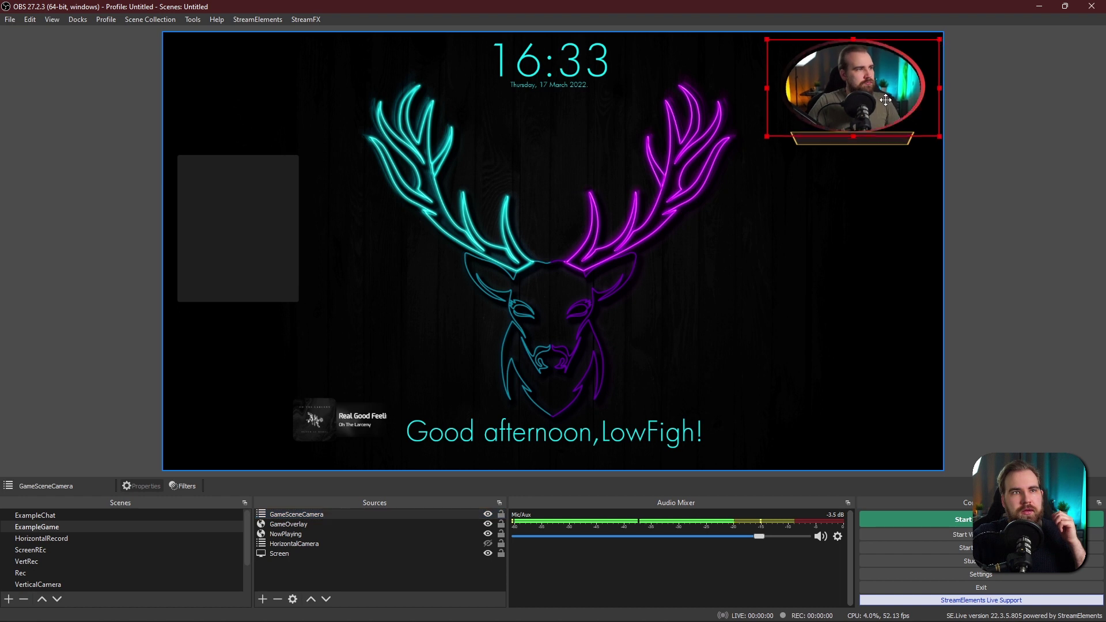
Step: Snap the oval camera to the top-right, enlarge it slightly, and move GameSceneCamera below GameOverlay
drag(885, 100, 887, 98)
drag(768, 133, 764, 134)
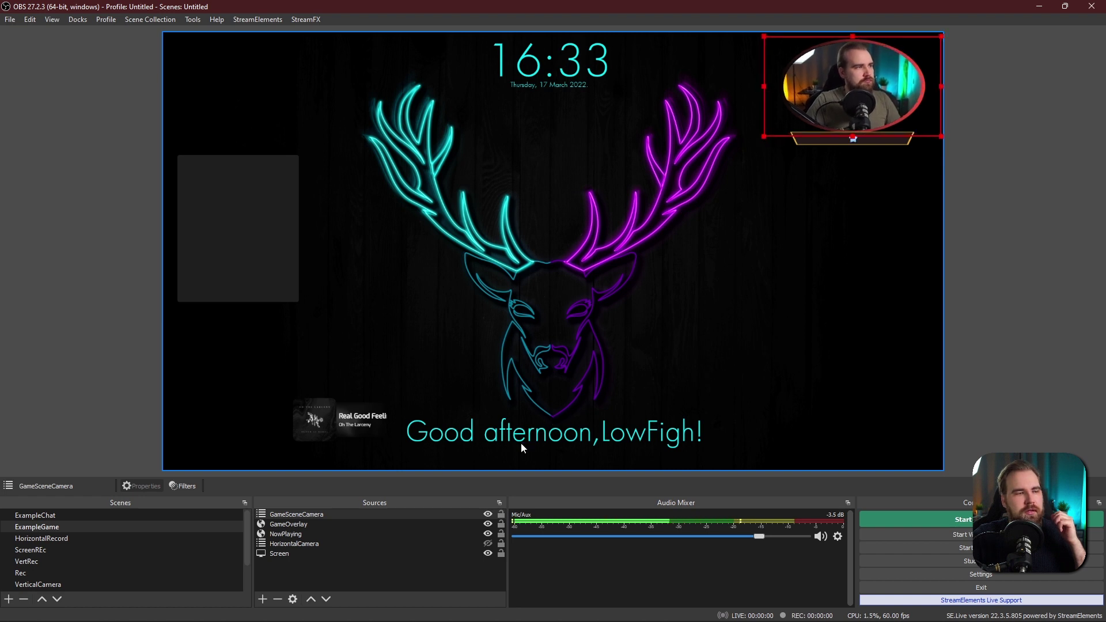
drag(285, 514, 284, 528)
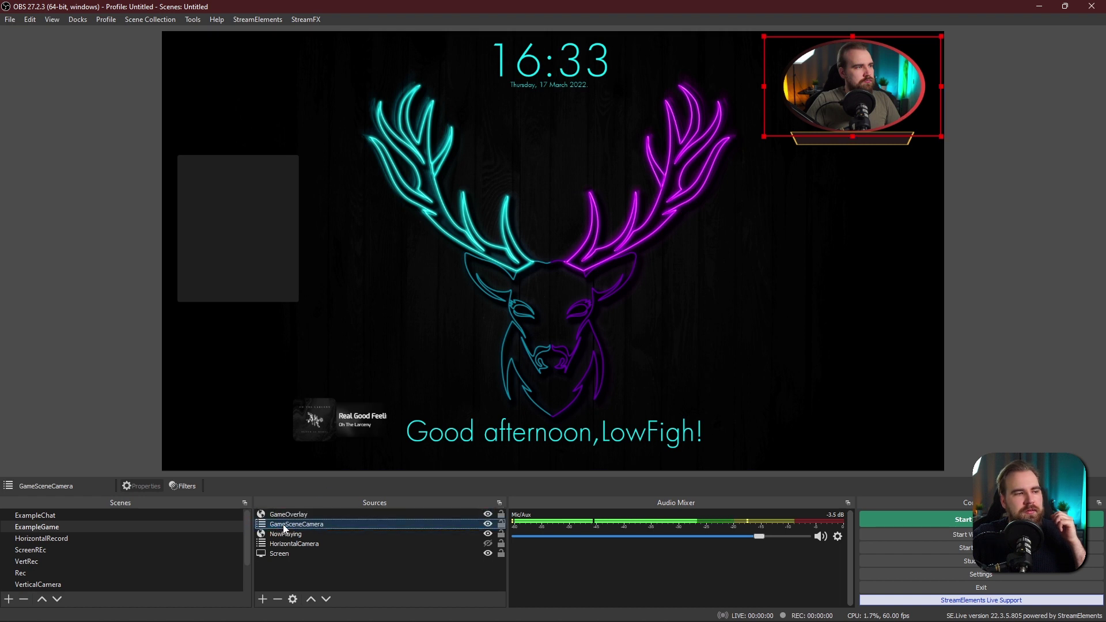
click(1016, 200)
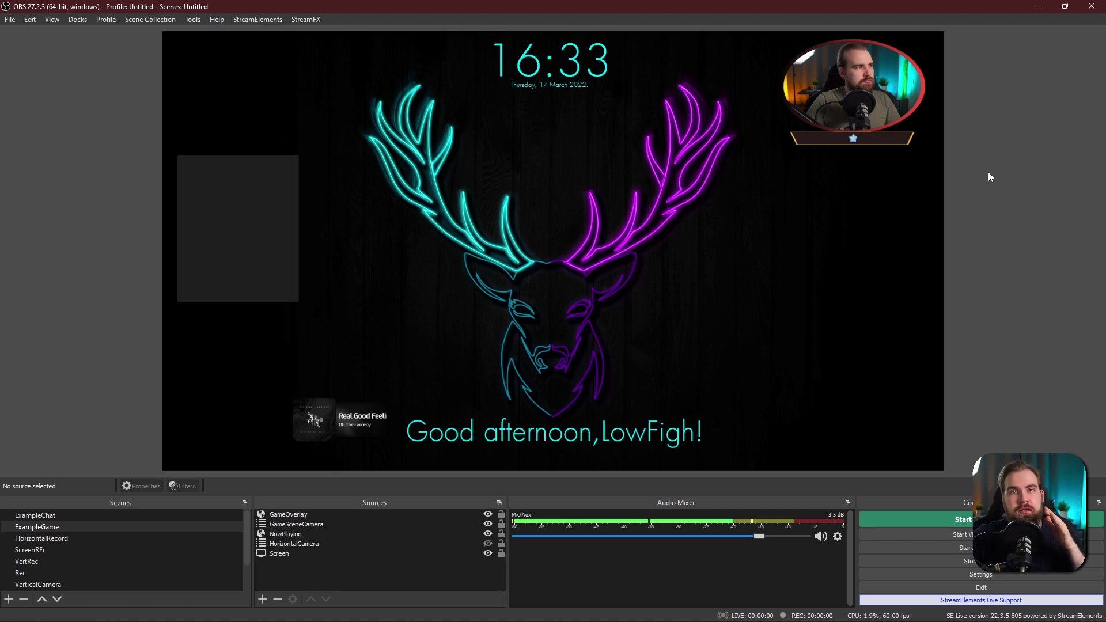
Step: In the ExampleChat scene, add the existing GameSceneCamera scene as a source
click(50, 516)
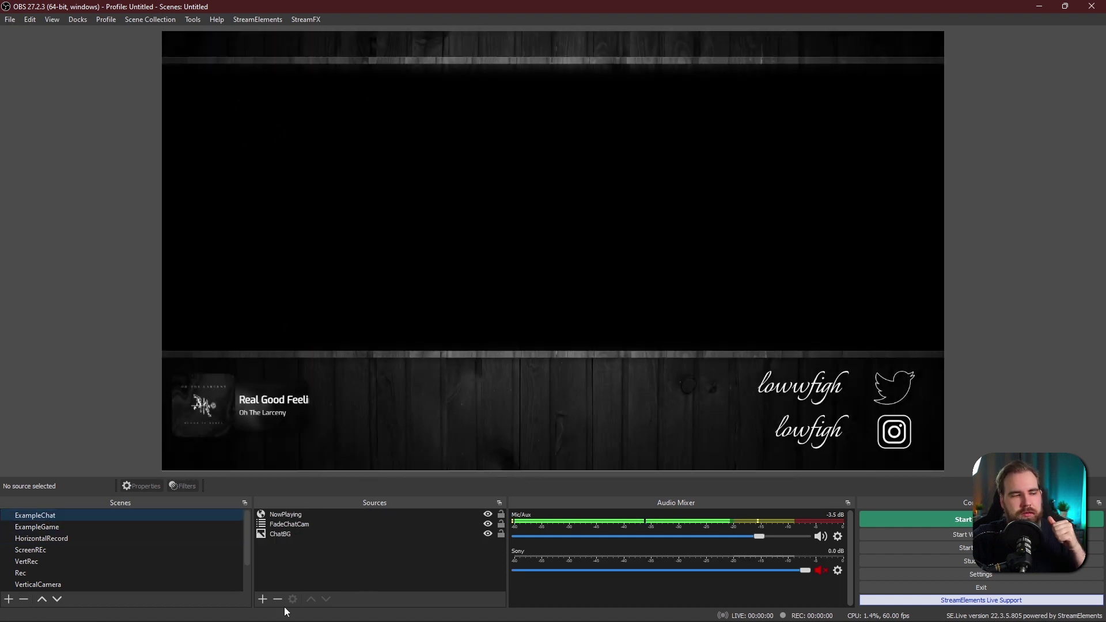
click(263, 599)
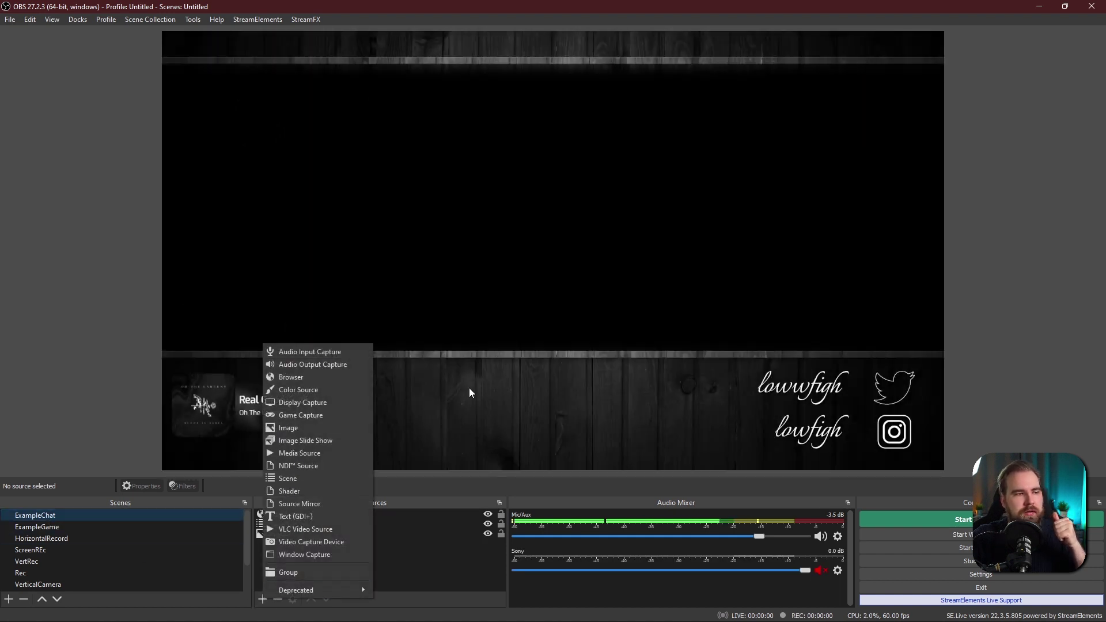
click(292, 483)
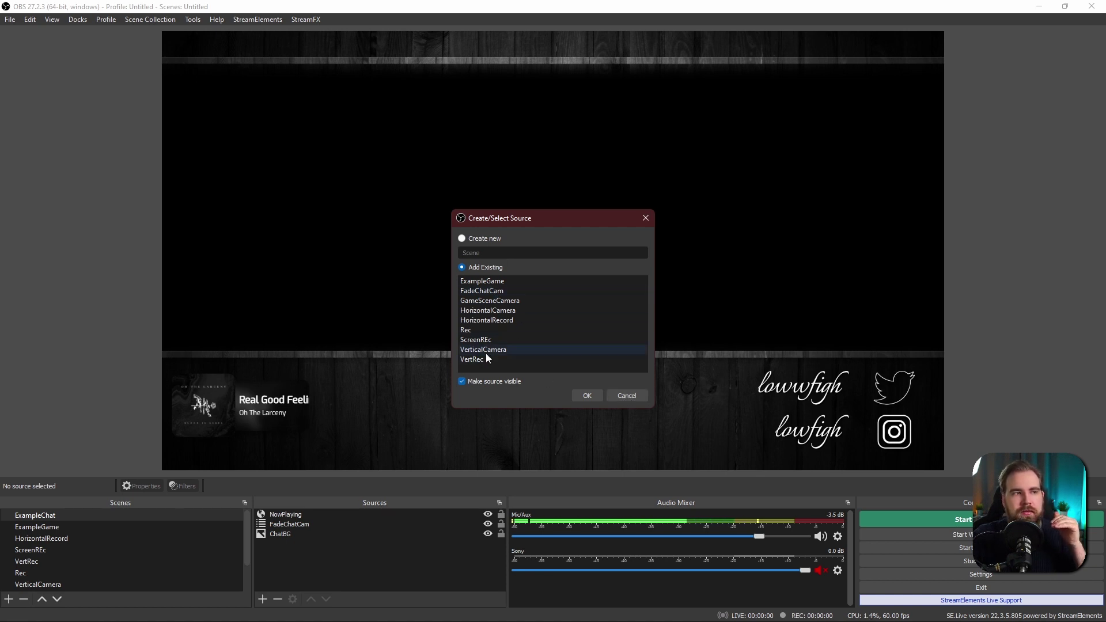
click(480, 300)
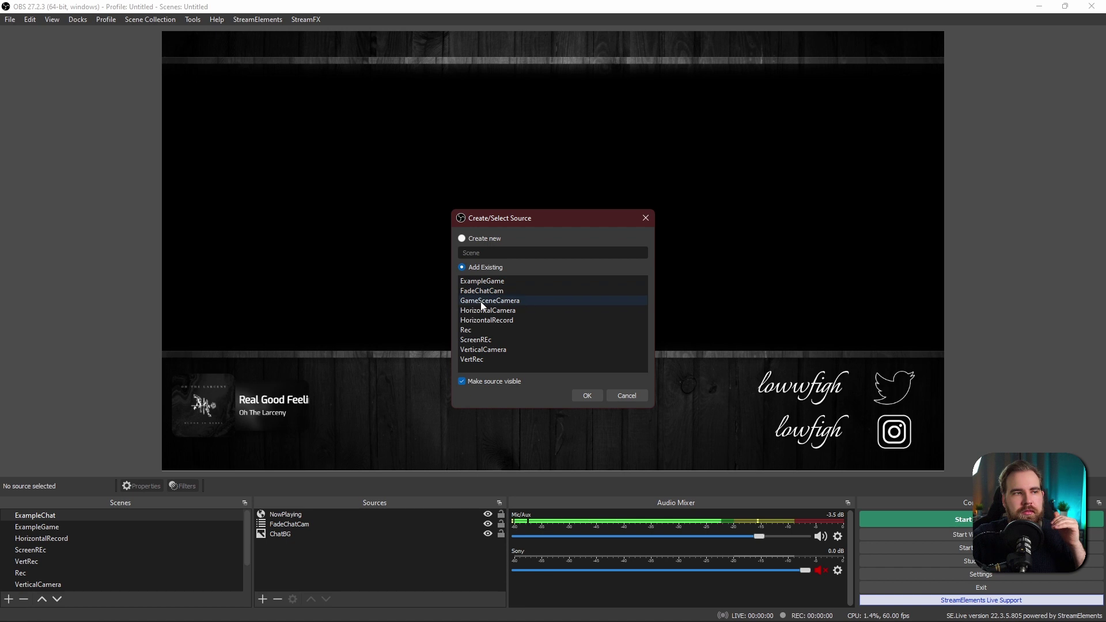
click(586, 396)
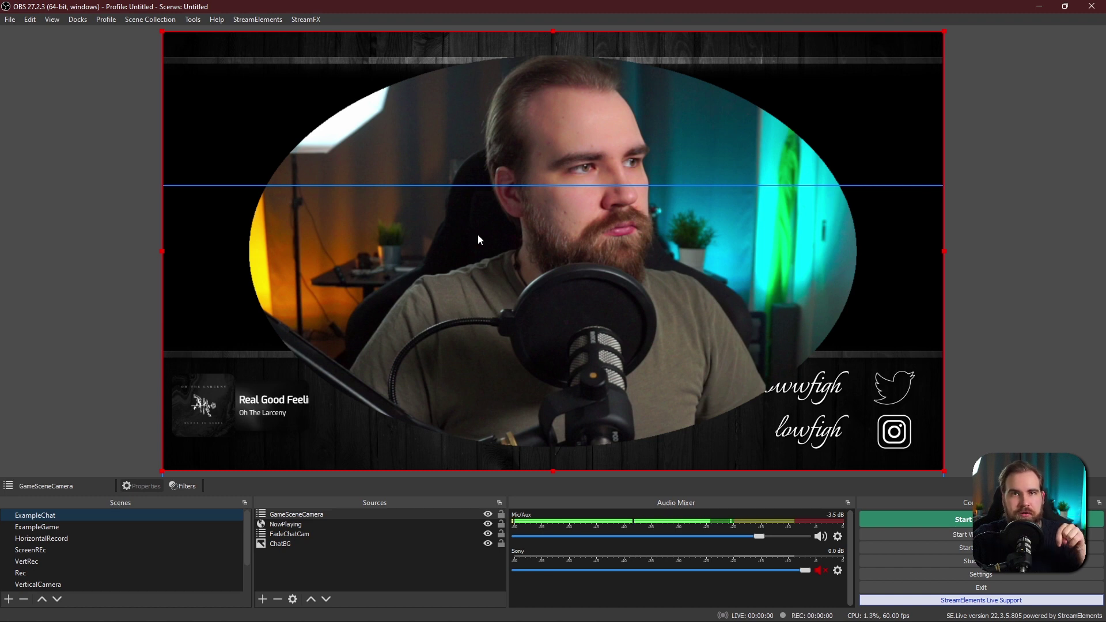
Step: Create a new scene named ChatSceneCamera
click(8, 599)
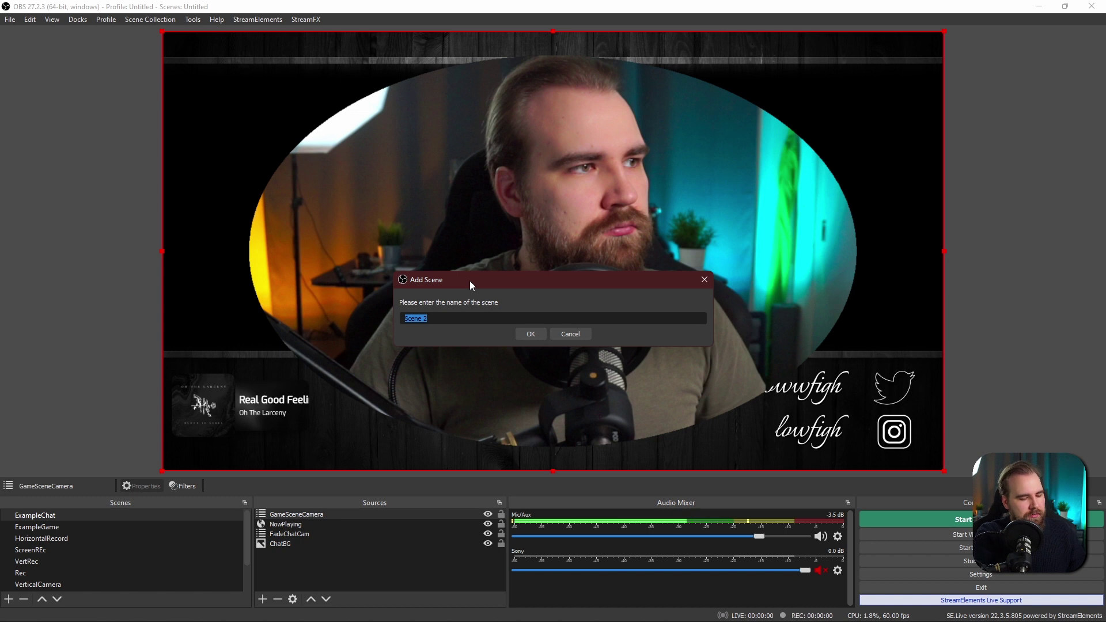
text(ChatSceneCamera)
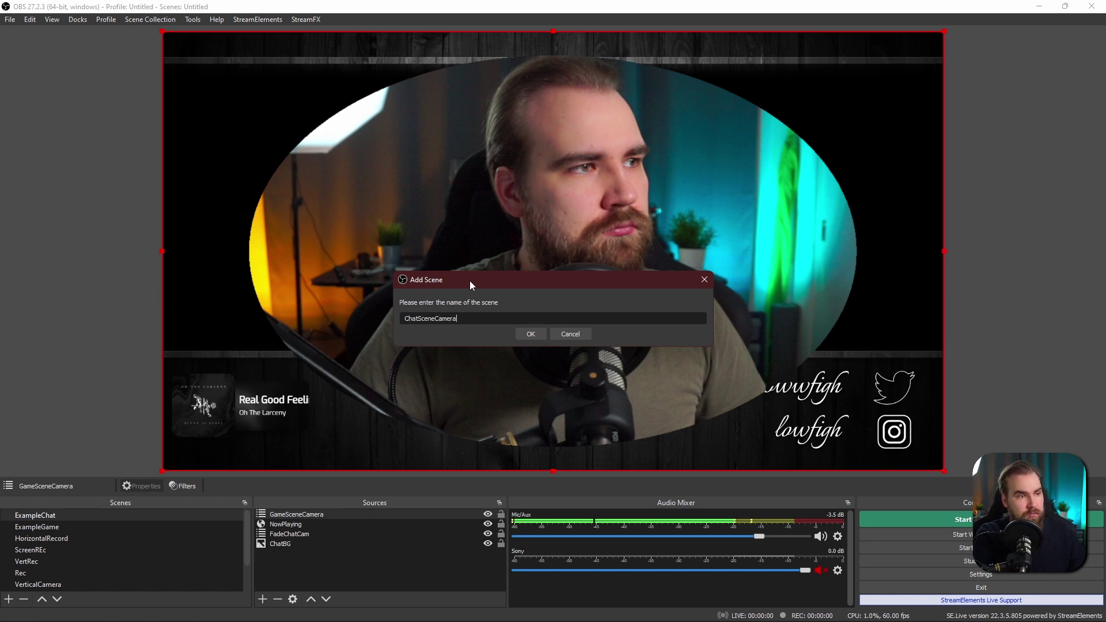
key(Return)
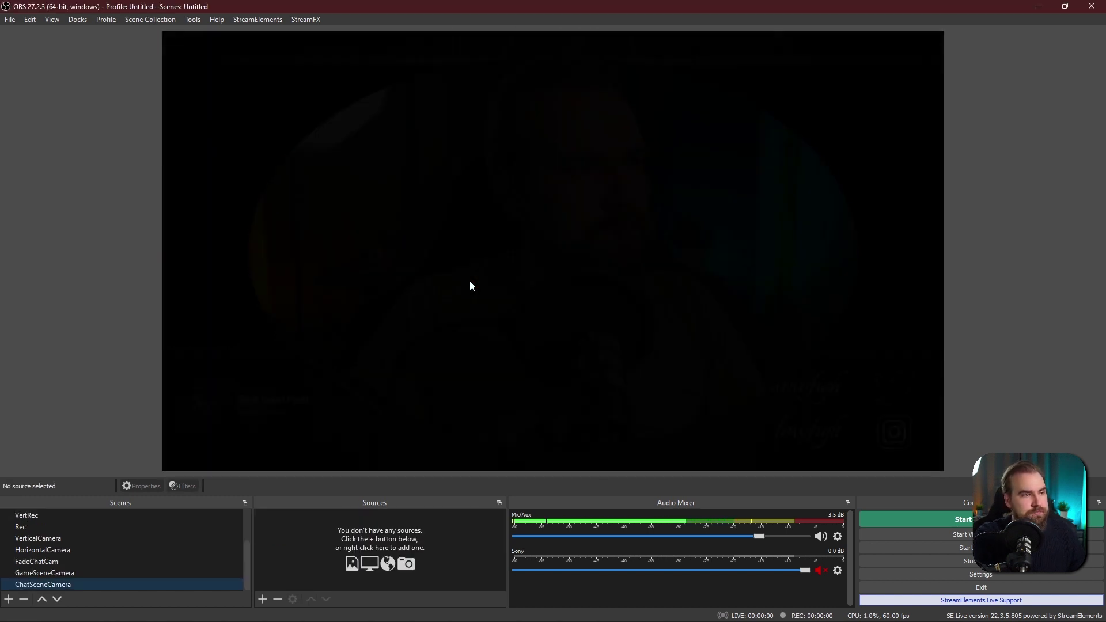
Step: Add the existing GameCamera image source to ChatSceneCamera
click(263, 600)
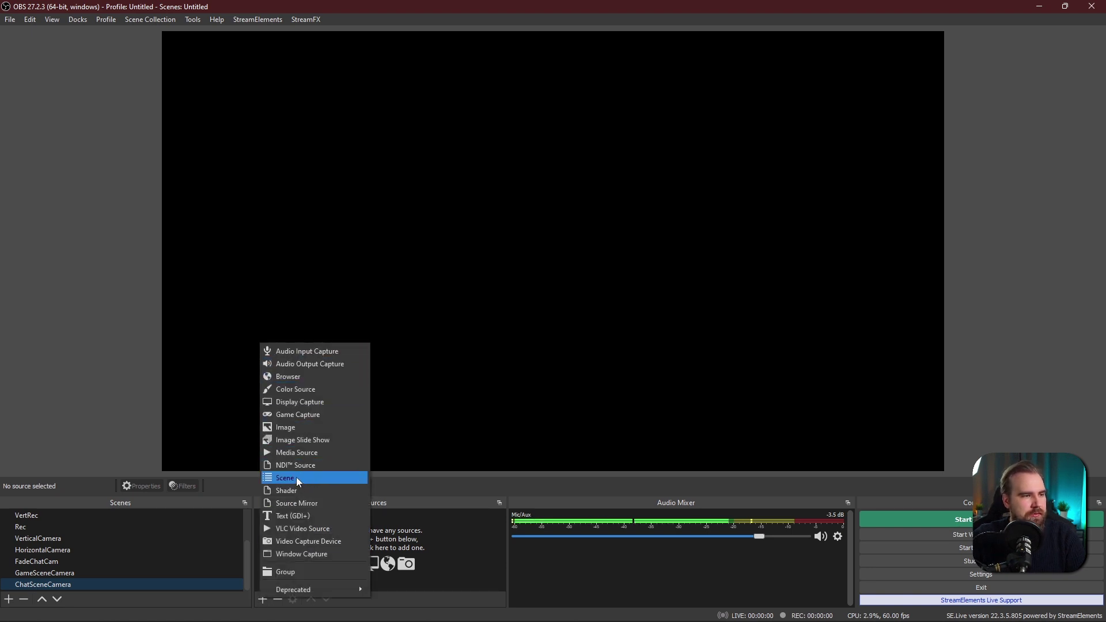
click(292, 542)
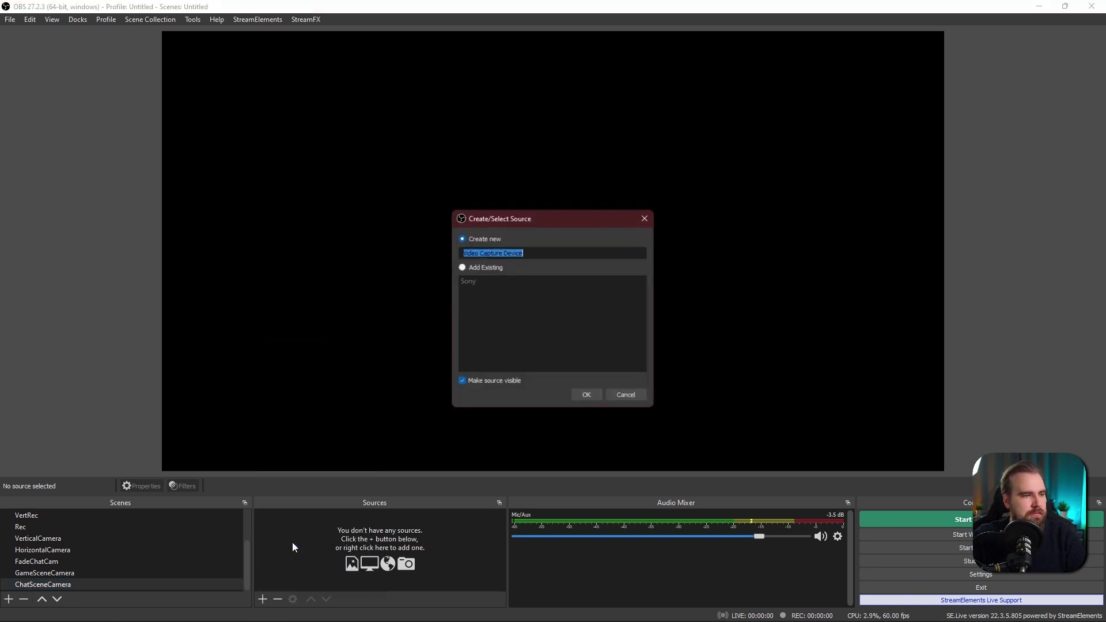
click(626, 395)
click(263, 599)
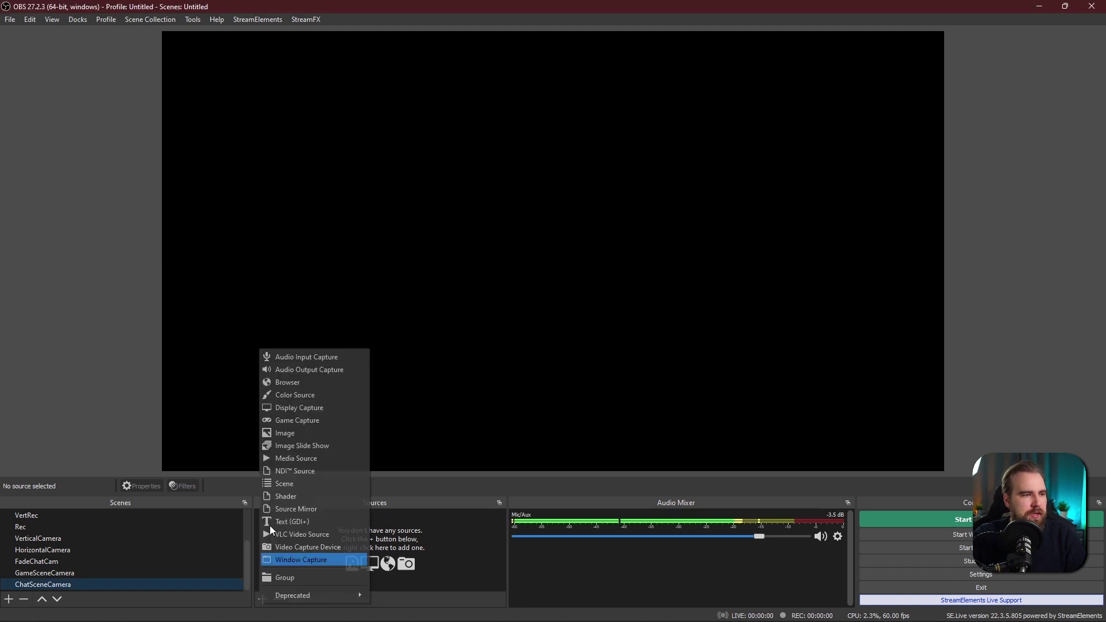
click(289, 433)
click(463, 267)
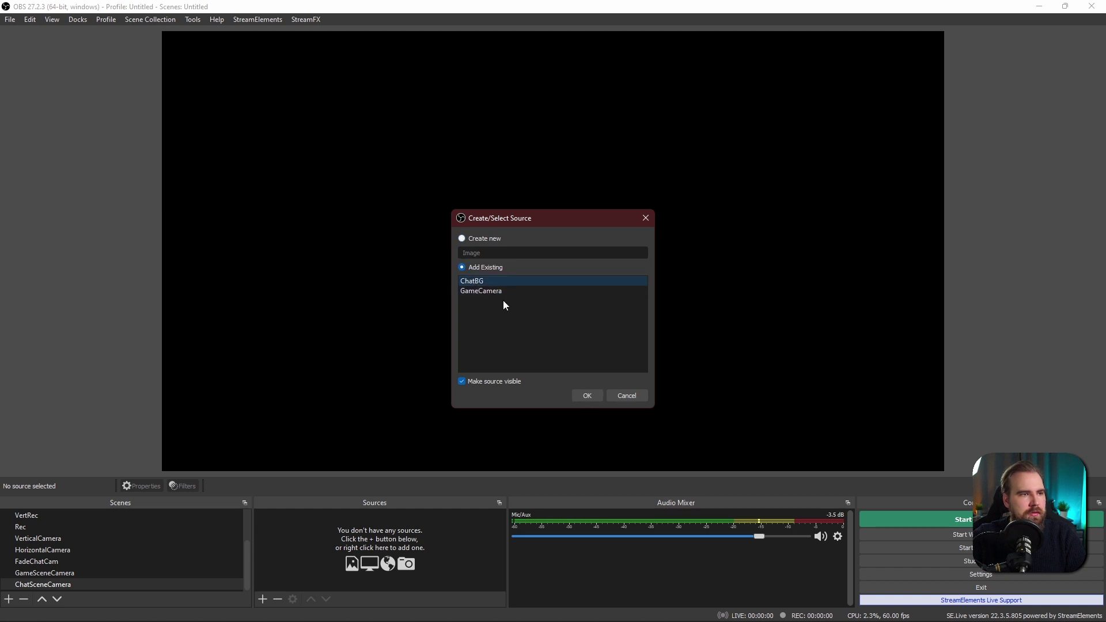
click(493, 291)
click(586, 395)
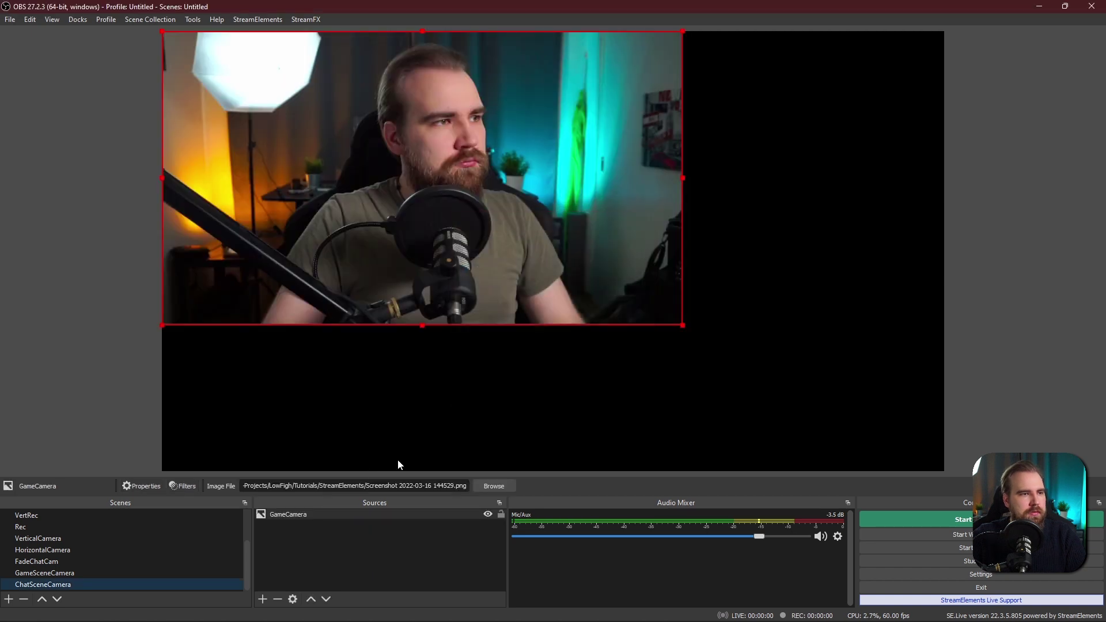
Step: Stretch GameCamera across the whole canvas, then return to the ExampleChat scene
drag(683, 325, 945, 456)
click(965, 443)
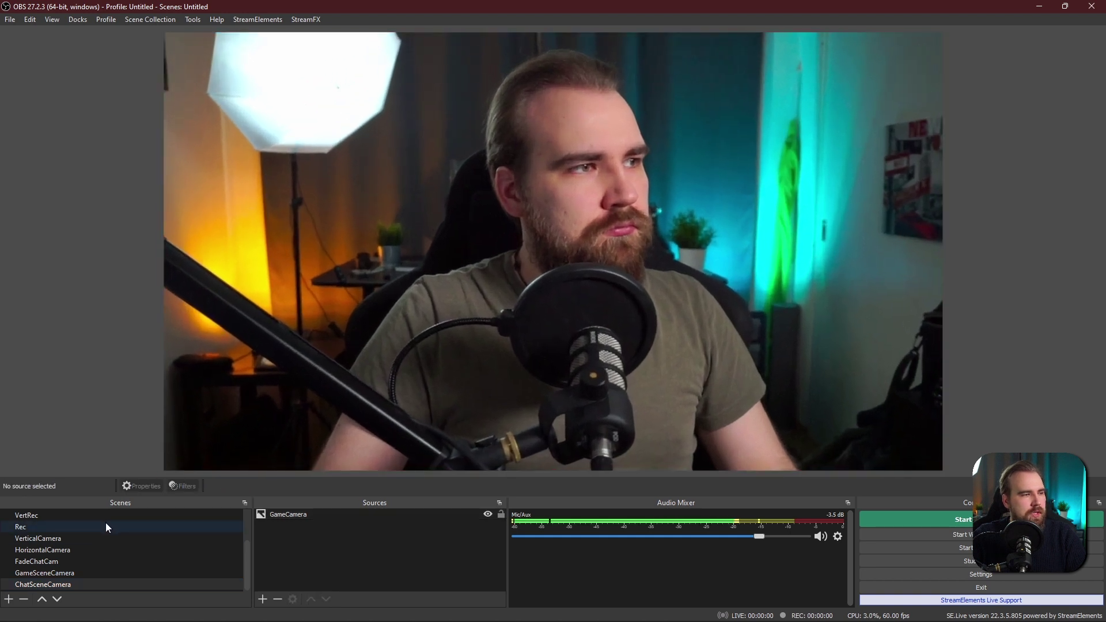
scroll(86, 521, up, 2)
click(54, 517)
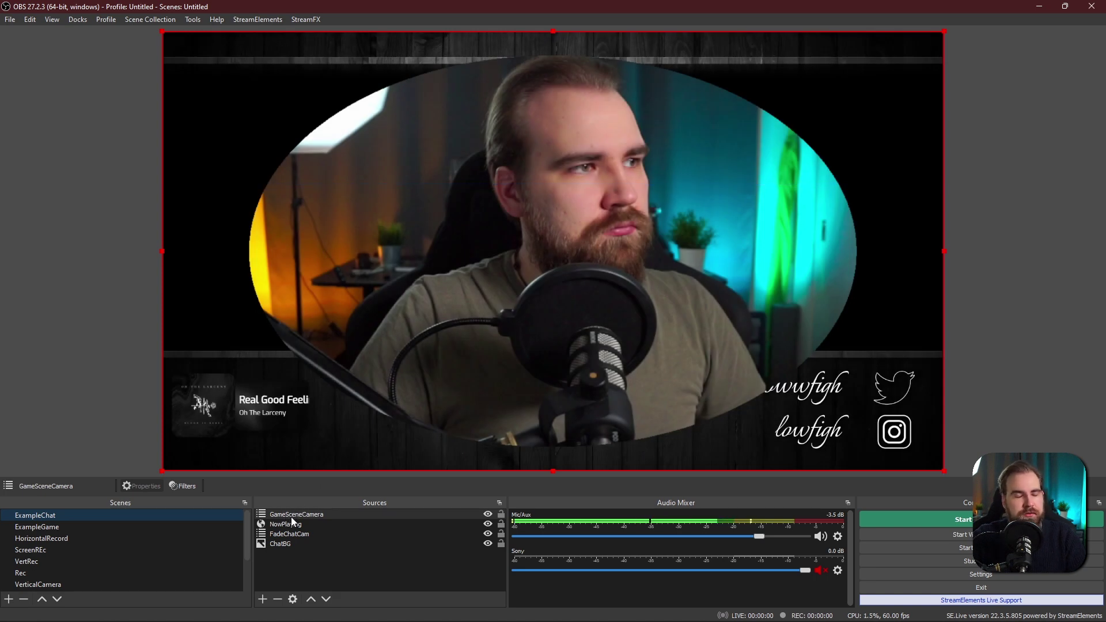
Step: Remove GameSceneCamera from ExampleChat and add the existing ChatSceneCamera scene instead
key(Delete)
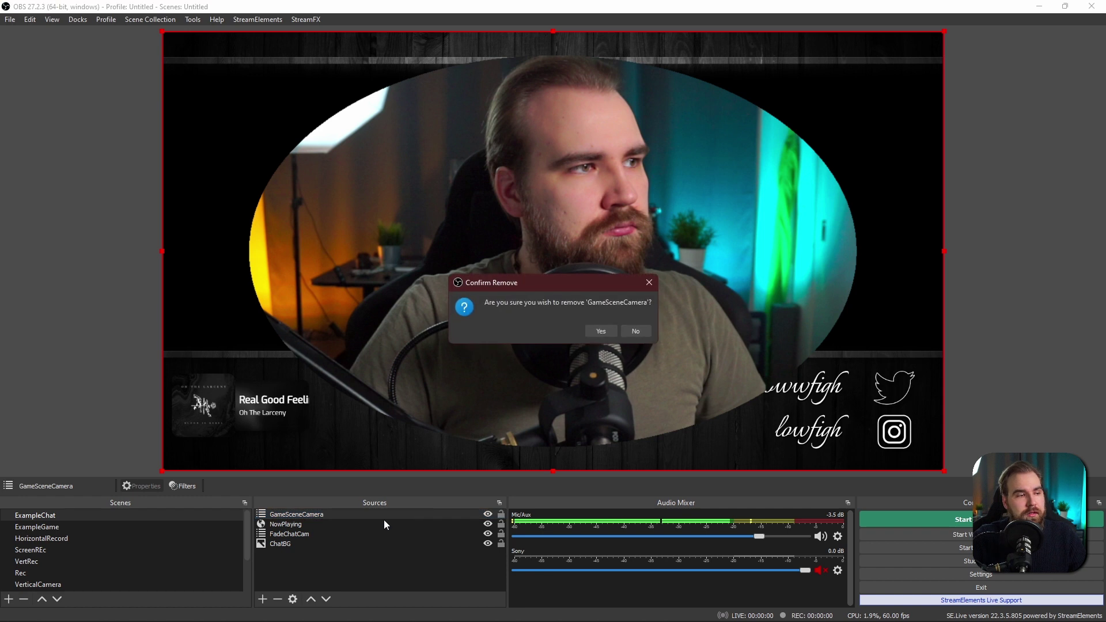
click(591, 334)
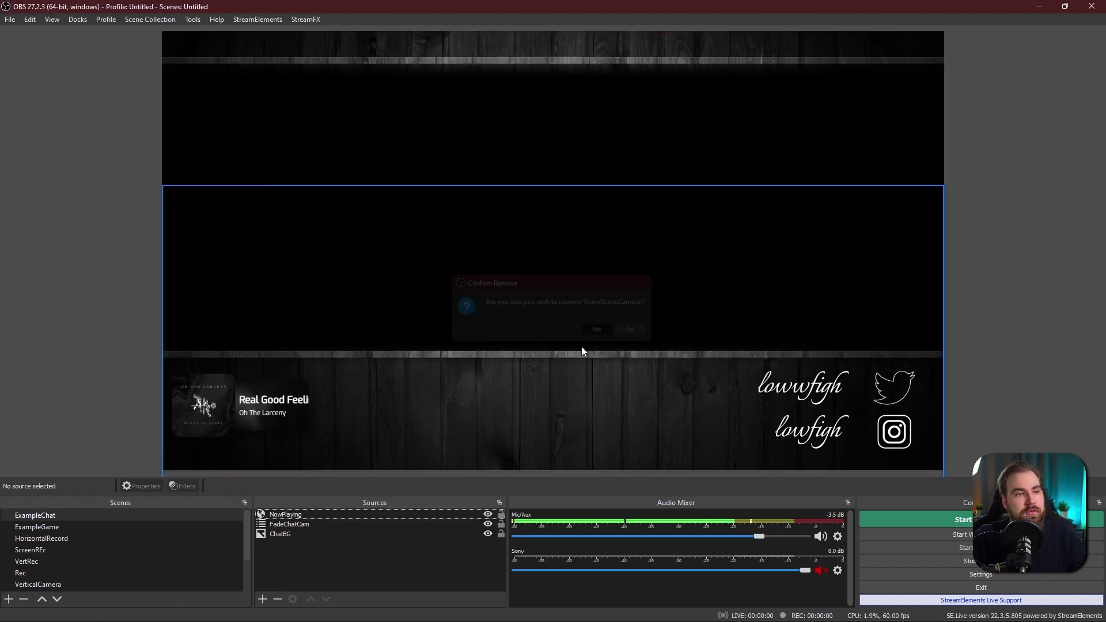
click(262, 600)
click(292, 484)
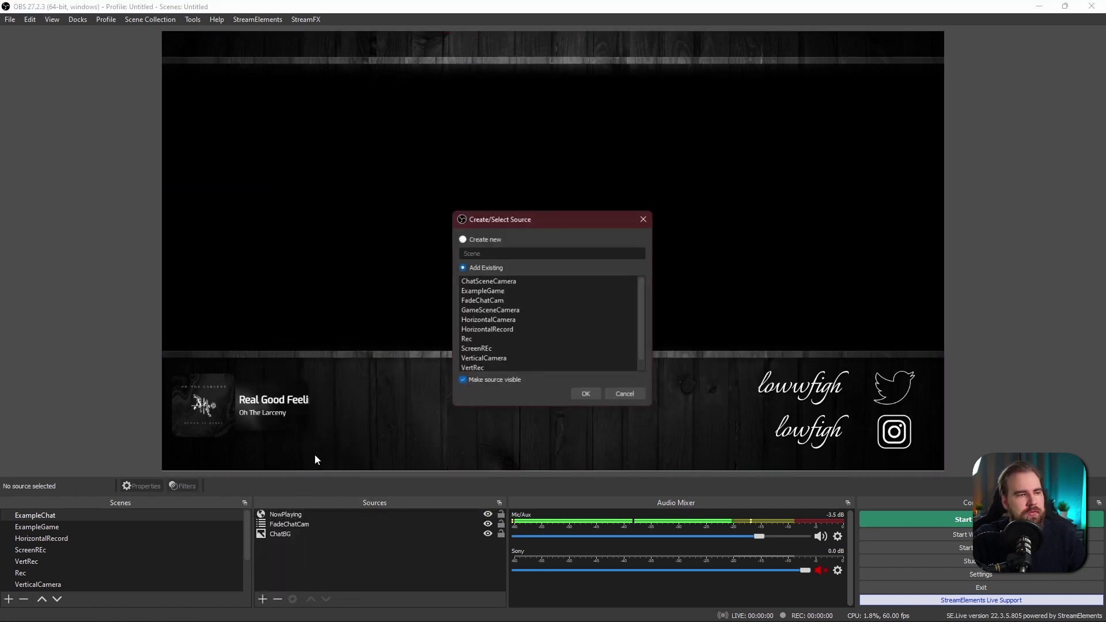
click(588, 396)
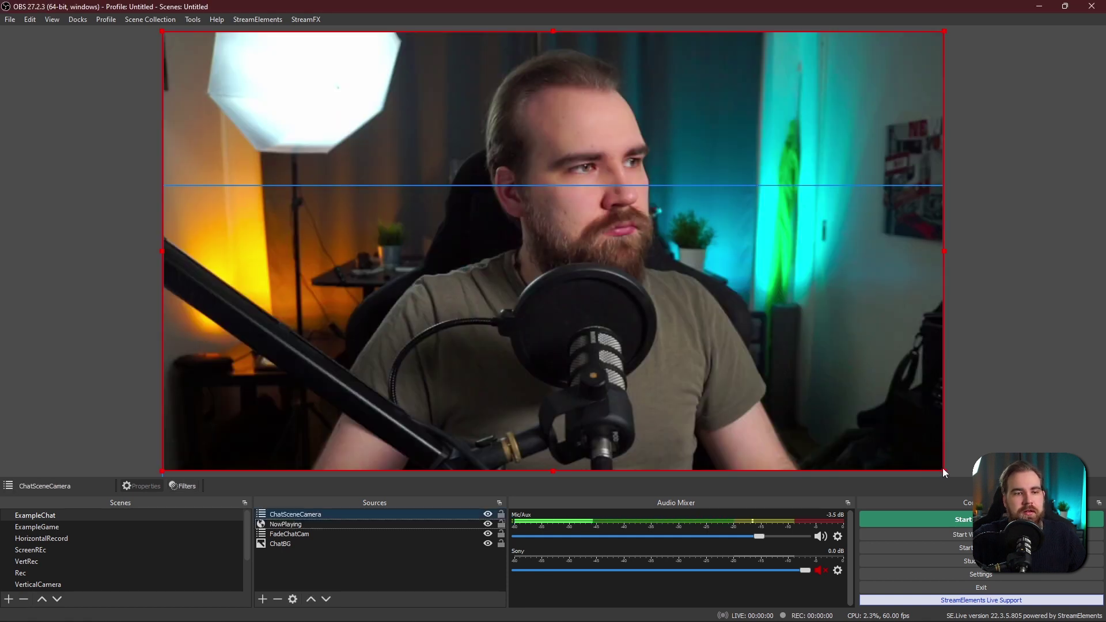
Step: Resize ChatSceneCamera to span the canvas width, positioned just under the top bar
drag(943, 469, 642, 301)
drag(602, 242, 731, 277)
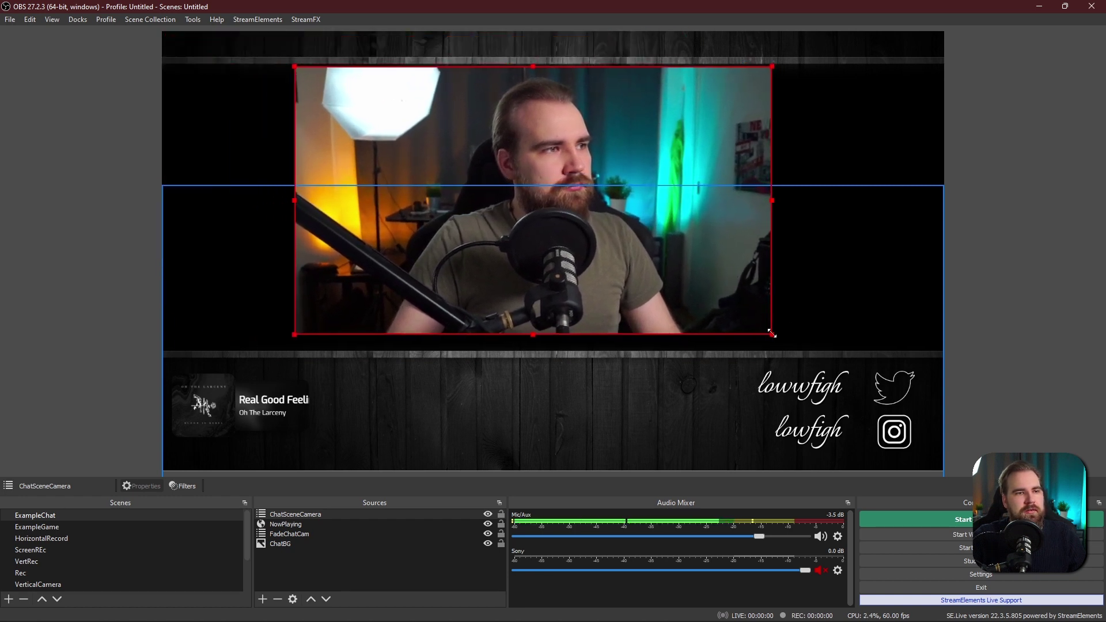
drag(771, 333, 801, 350)
drag(744, 322, 945, 462)
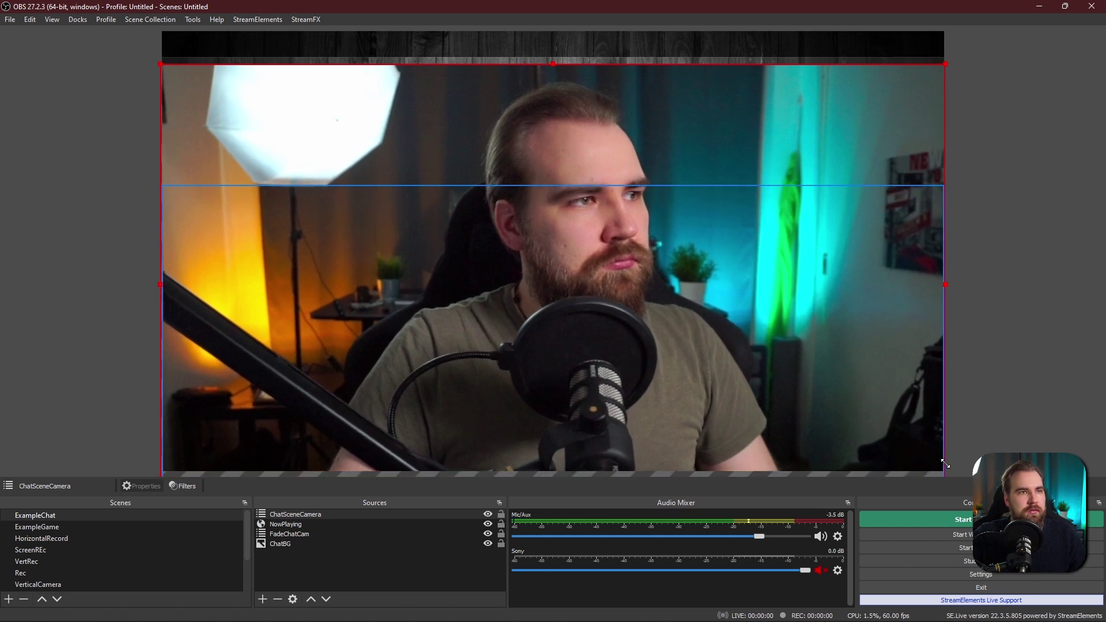
drag(777, 443, 644, 420)
Step: Add a Crop/Pad filter to ChatSceneCamera cropping 175 from the top and 200 from the bottom
right_click(301, 516)
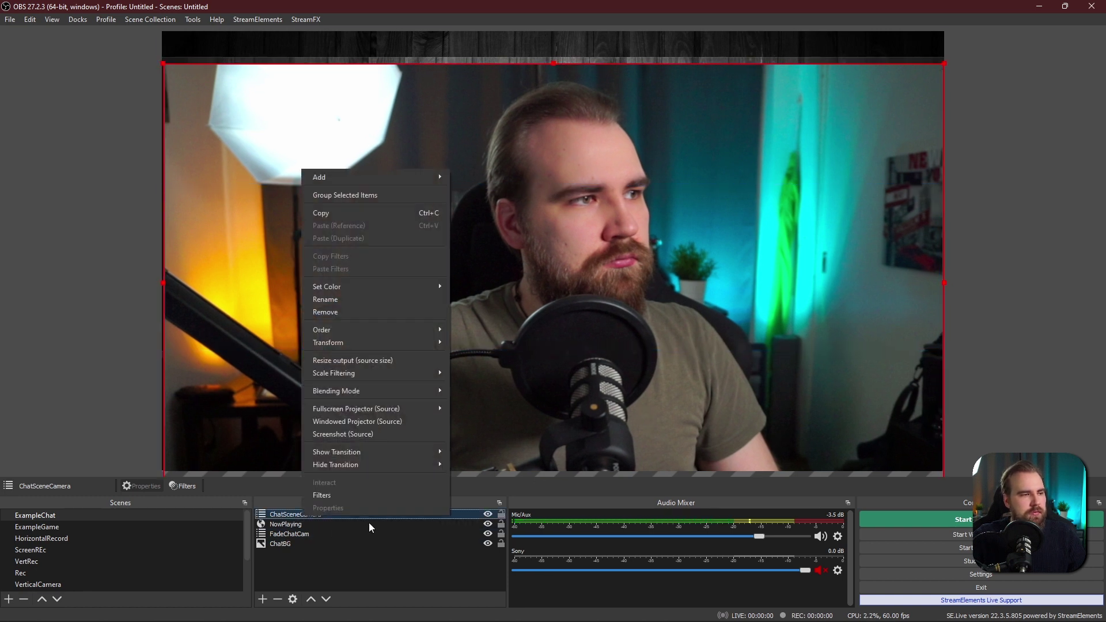
click(332, 492)
click(321, 515)
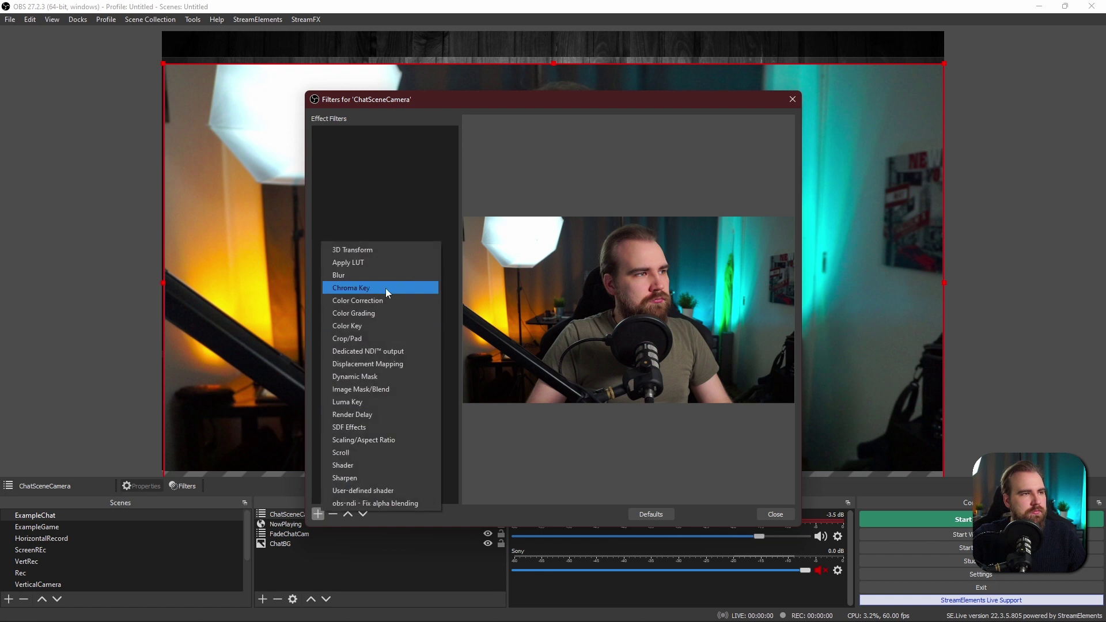
click(371, 337)
click(528, 334)
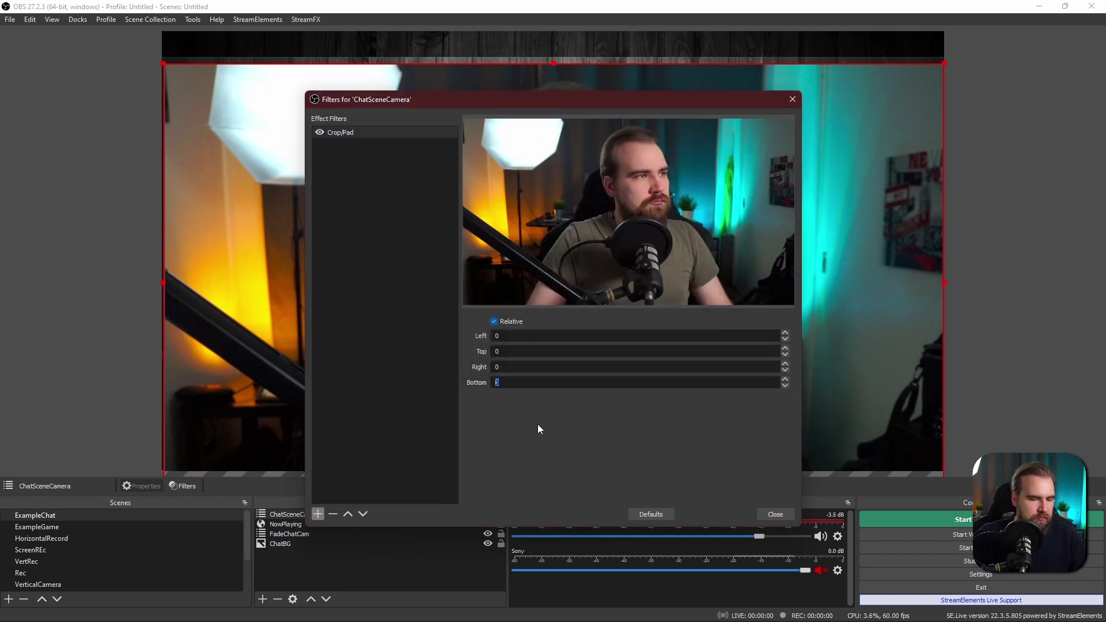
text(175)
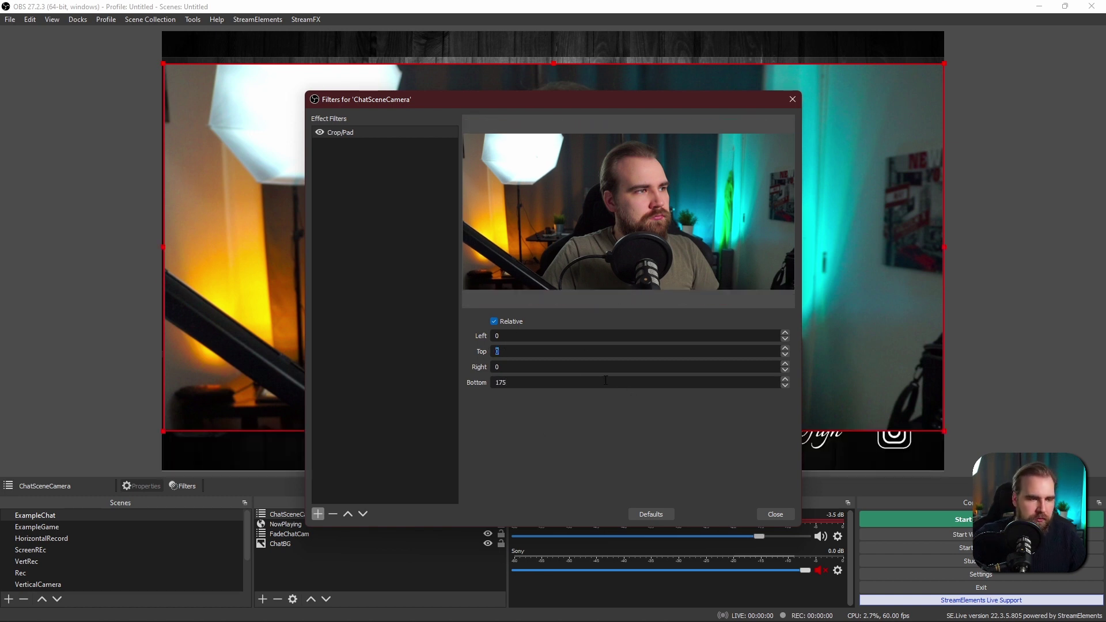
text(175)
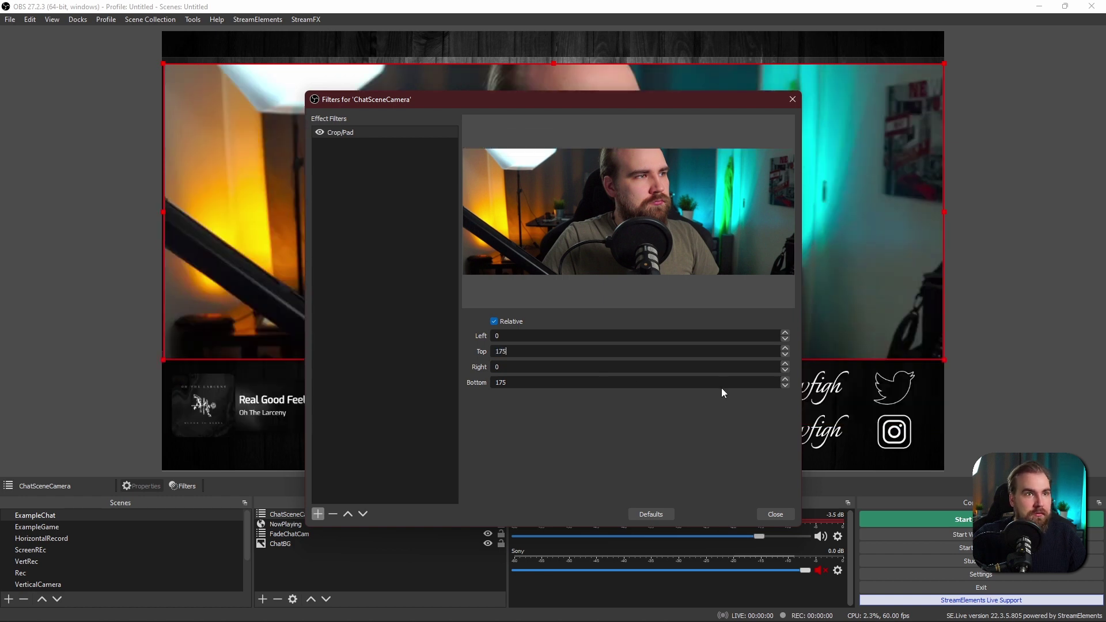
text(200)
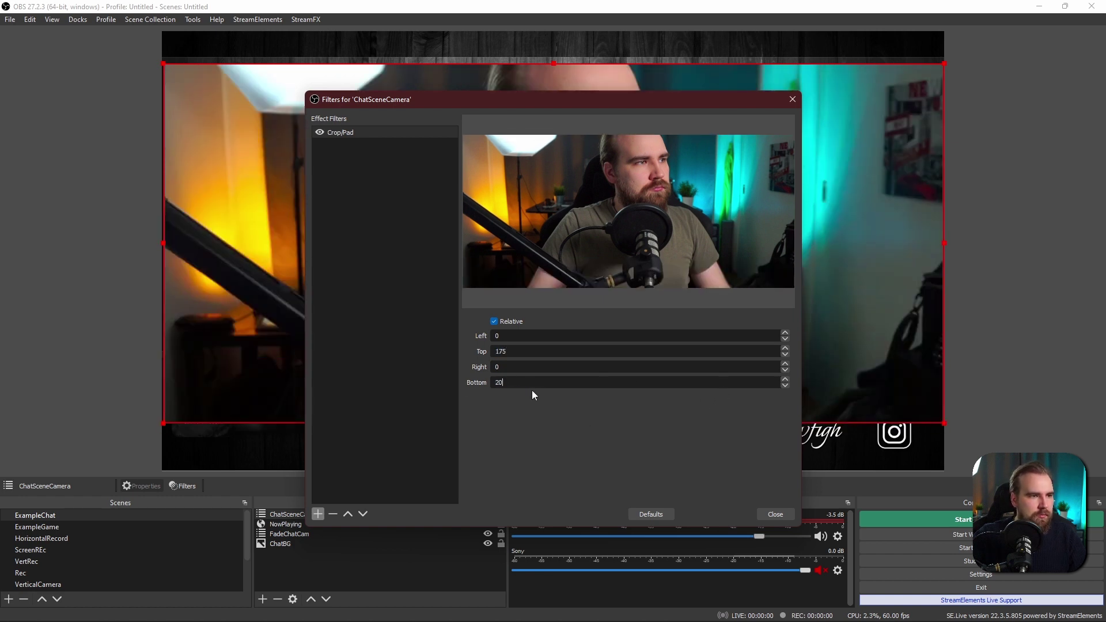
click(775, 514)
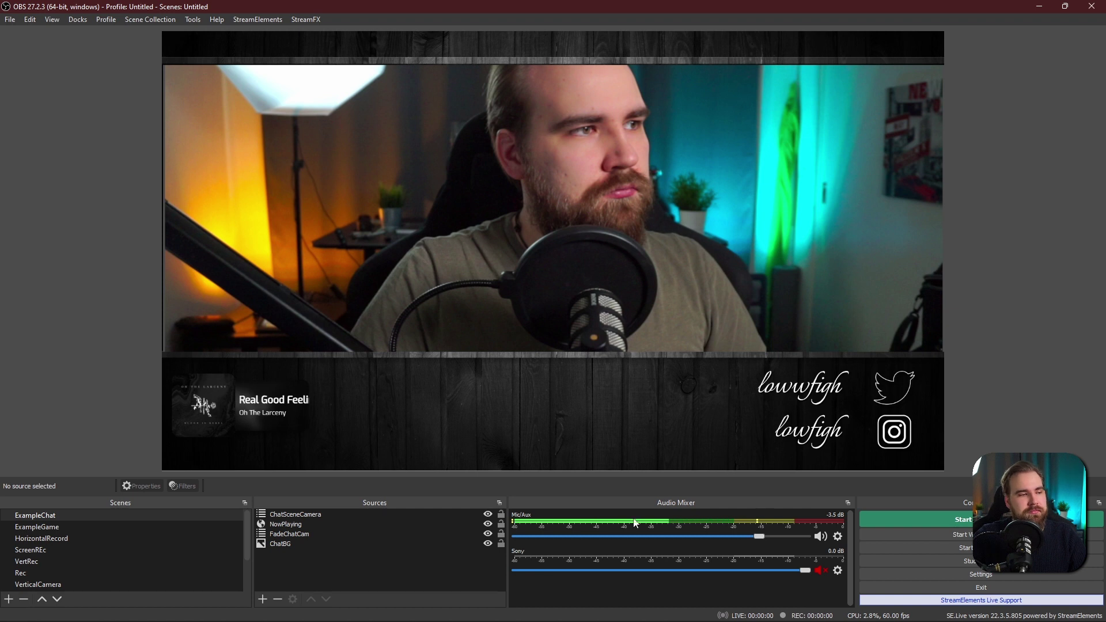
Step: Add a new browser source named ChatOverlay to ExampleChat
click(262, 599)
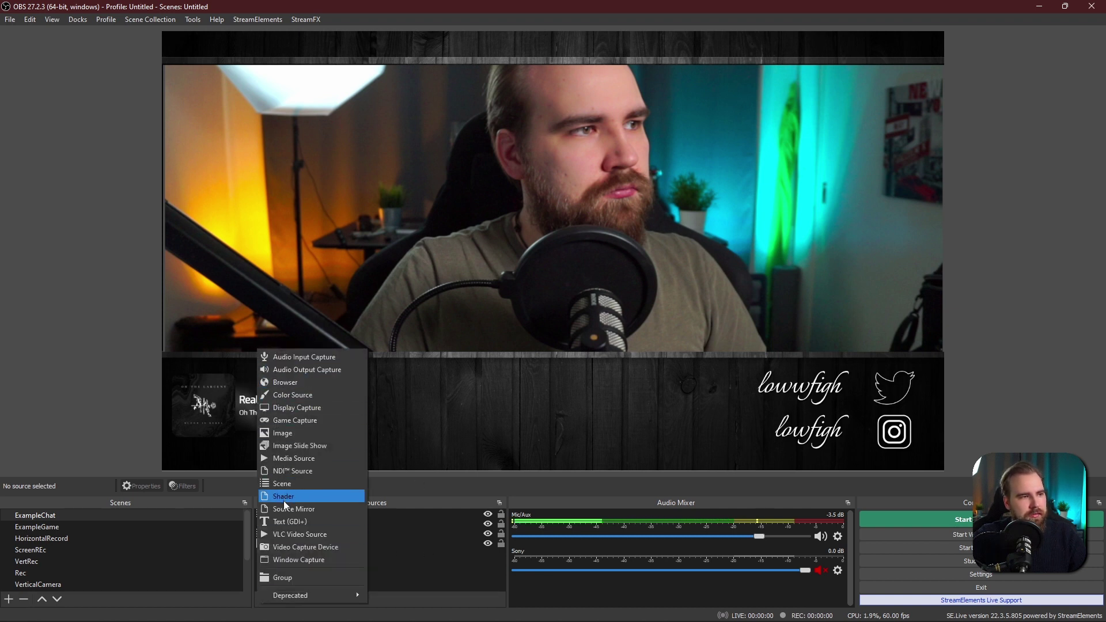
click(296, 382)
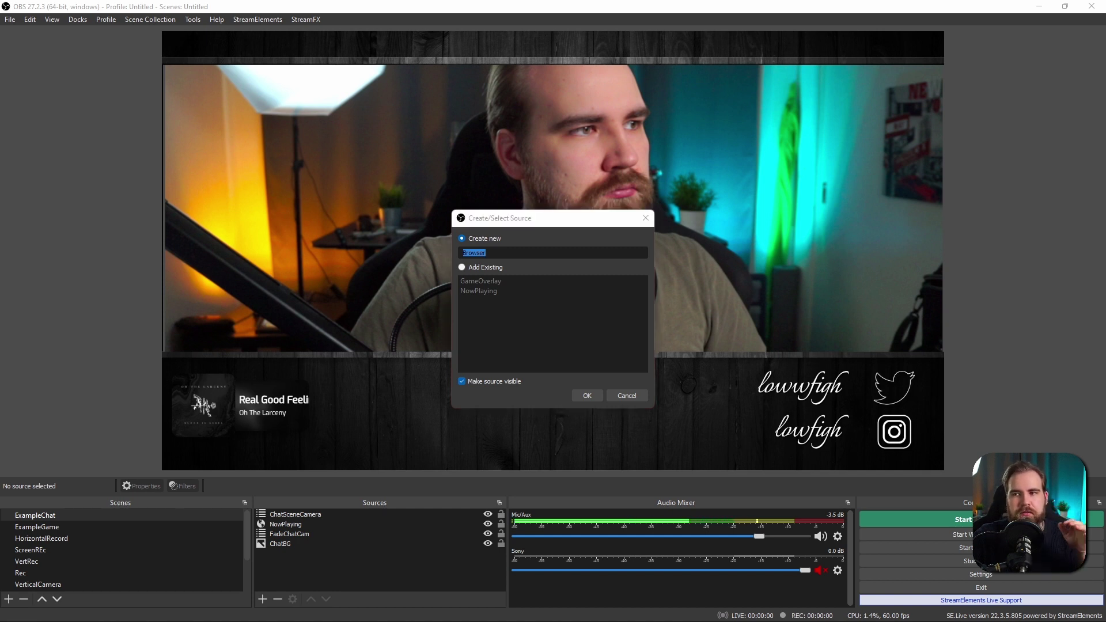
click(500, 252)
text(C)
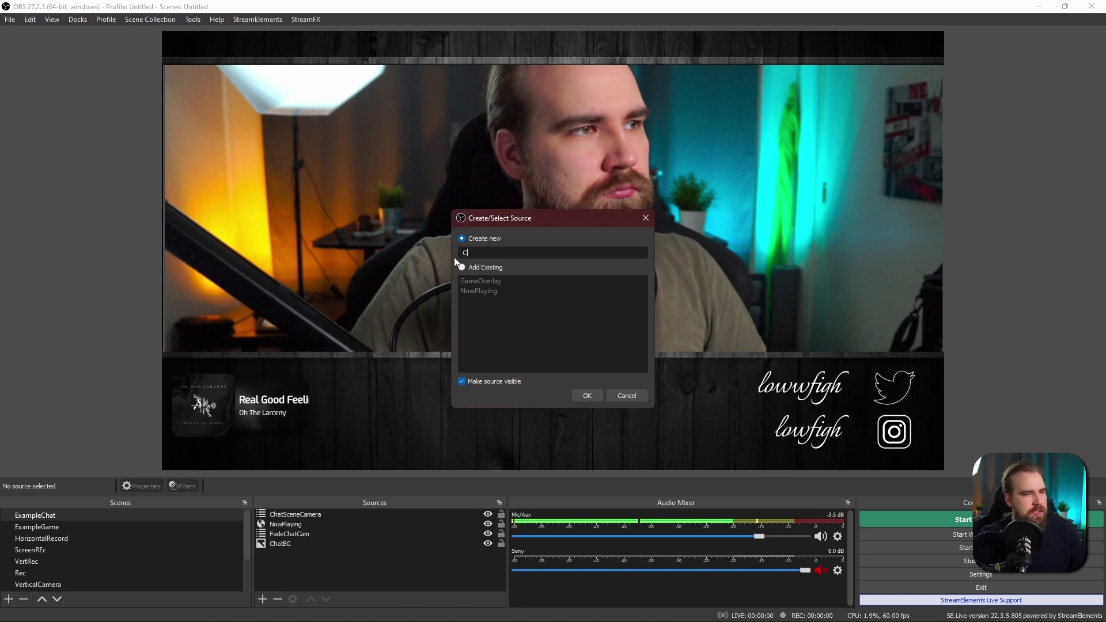
text(hatOverlay)
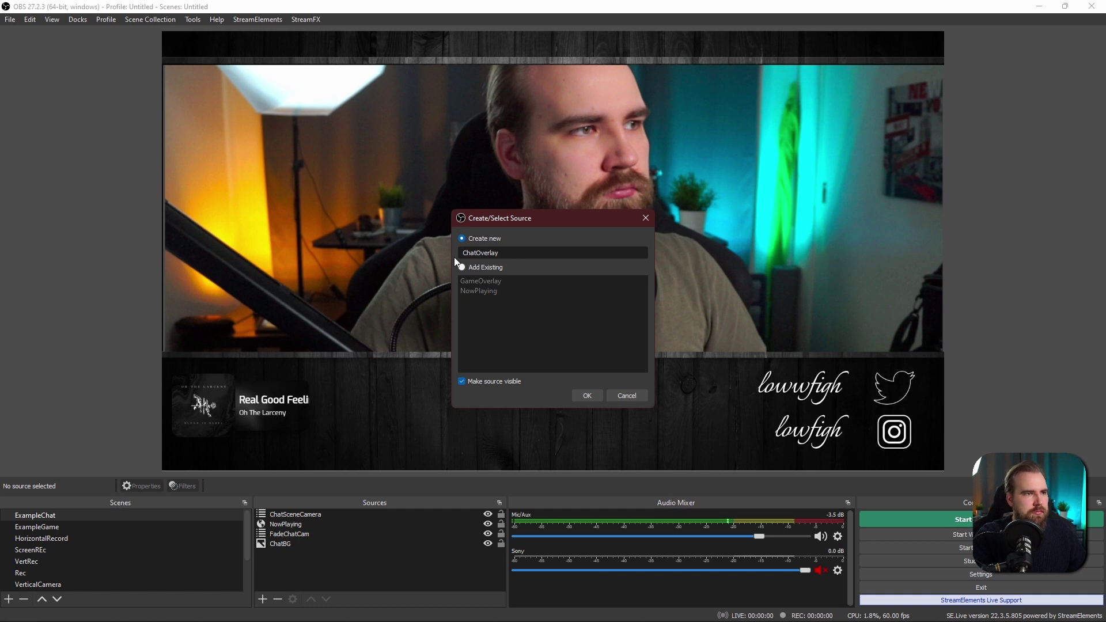
key(Return)
Step: Give ChatOverlay the StreamElements overlay URL and a 1920 × 1080 size
drag(532, 436, 416, 436)
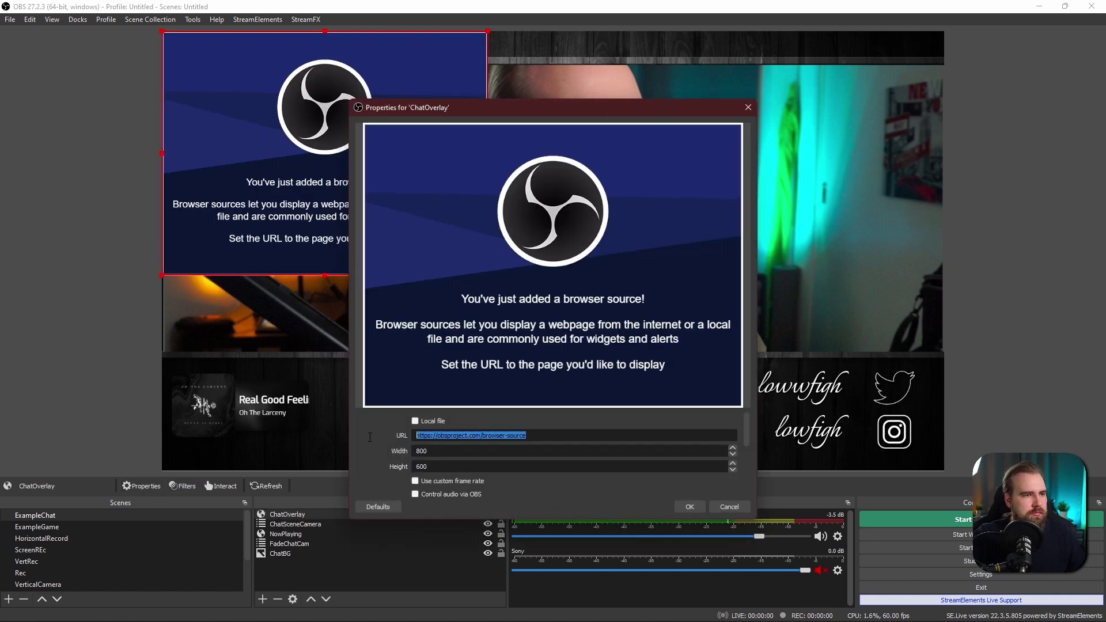
key(ctrl+v)
key(Tab)
key(Tab)
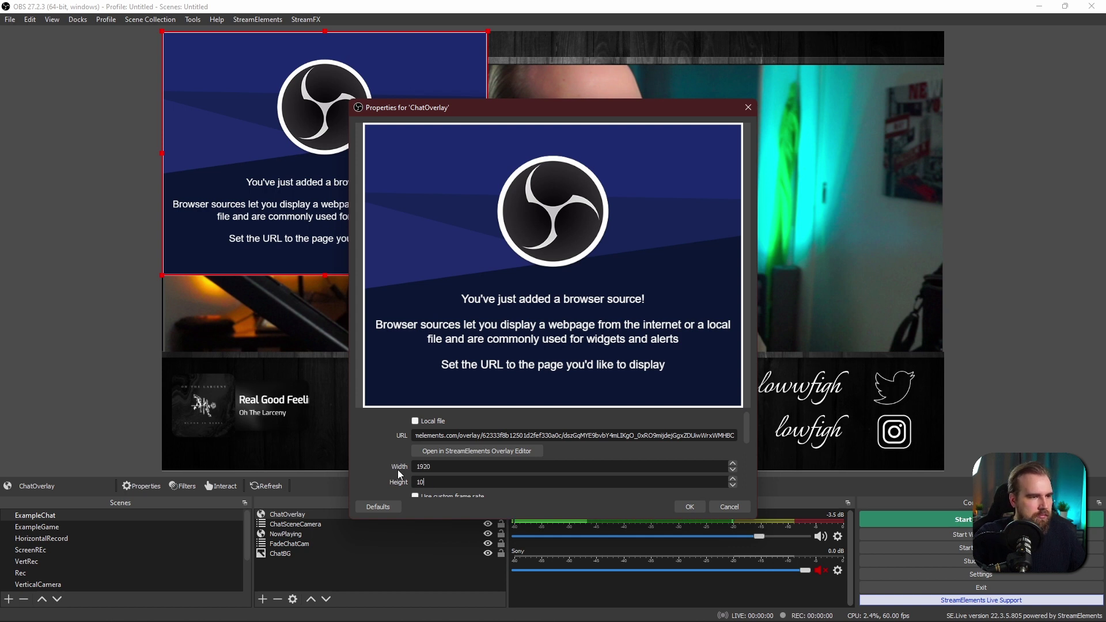
key(Tab)
text(1080)
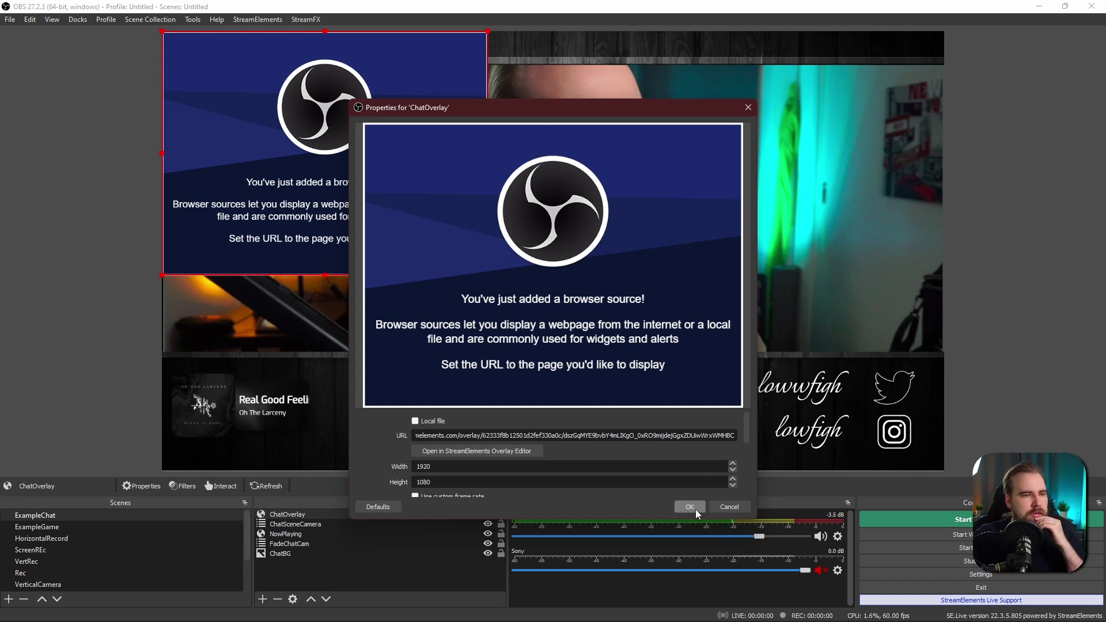
click(690, 506)
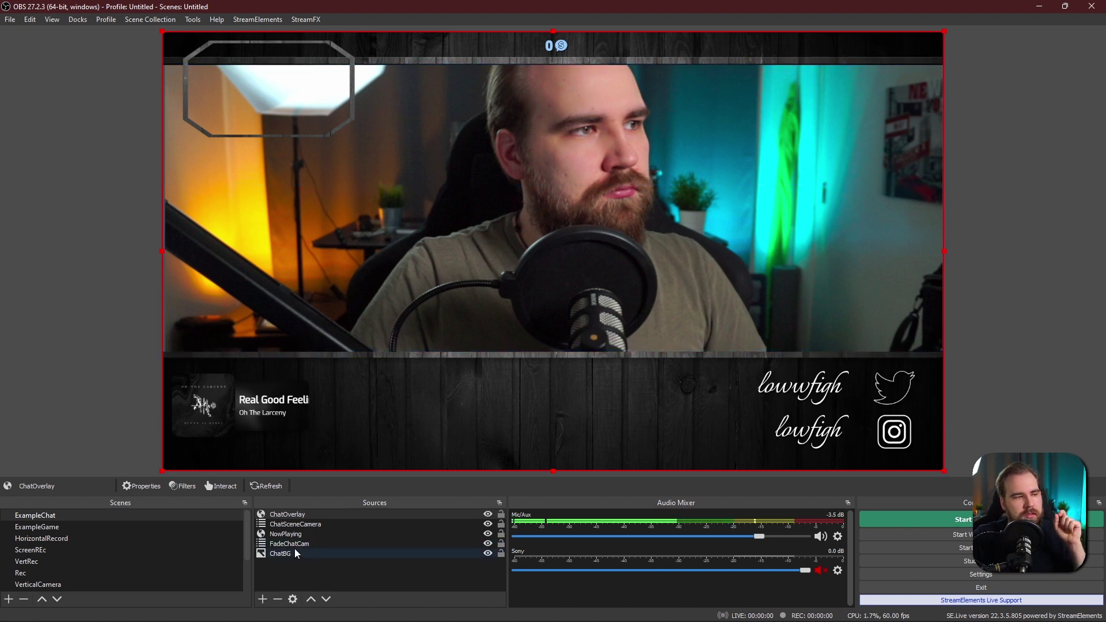
Step: Create a new scene named ChatScreen
click(262, 598)
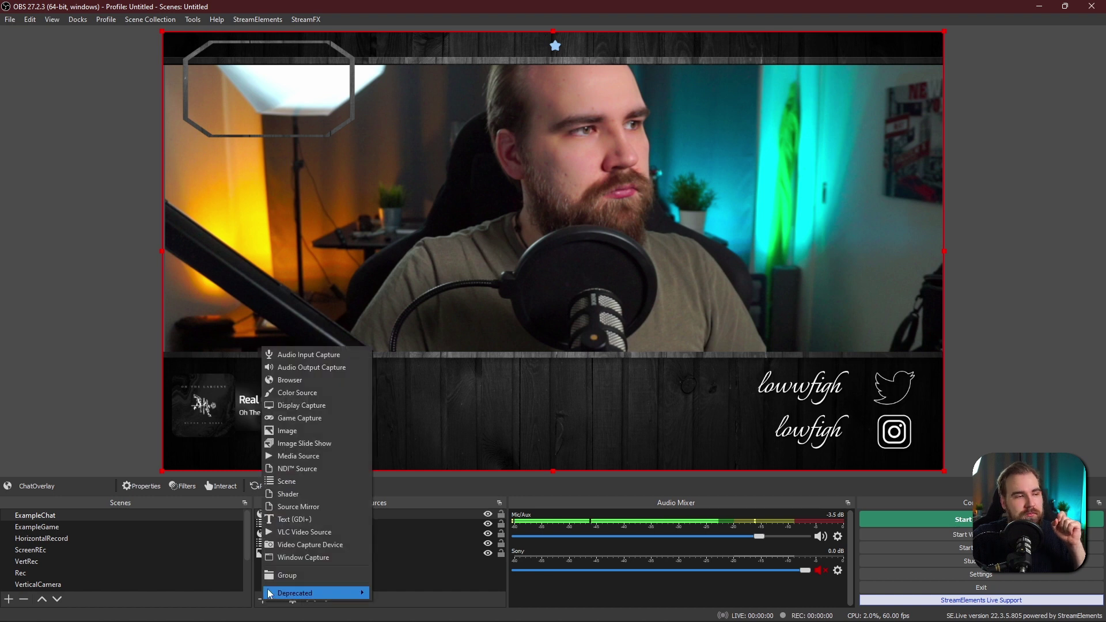
click(306, 480)
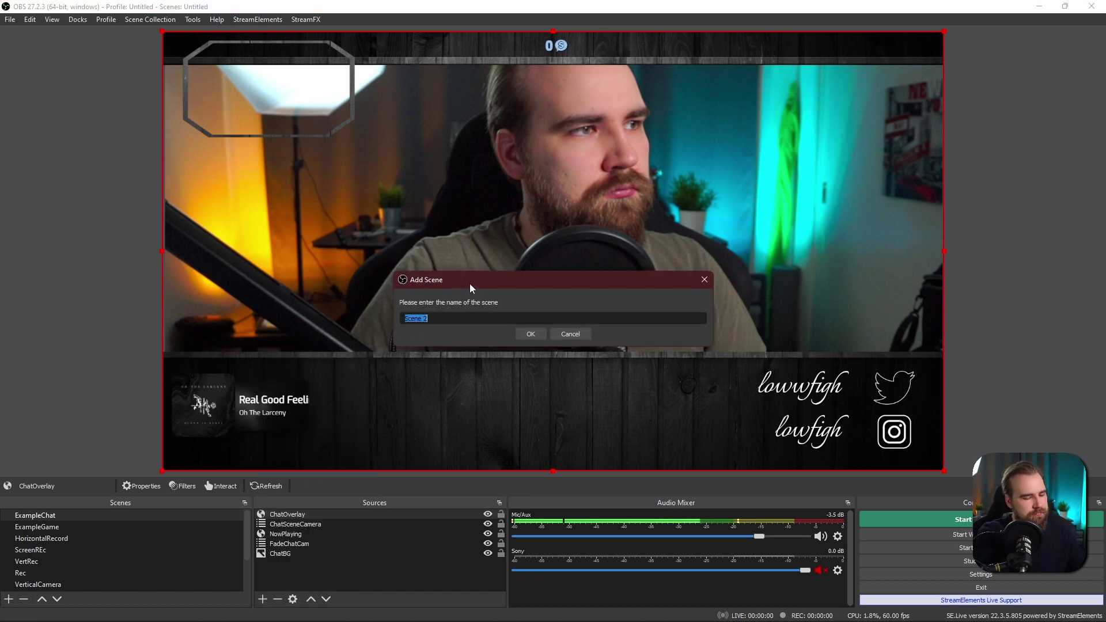
text(Chat)
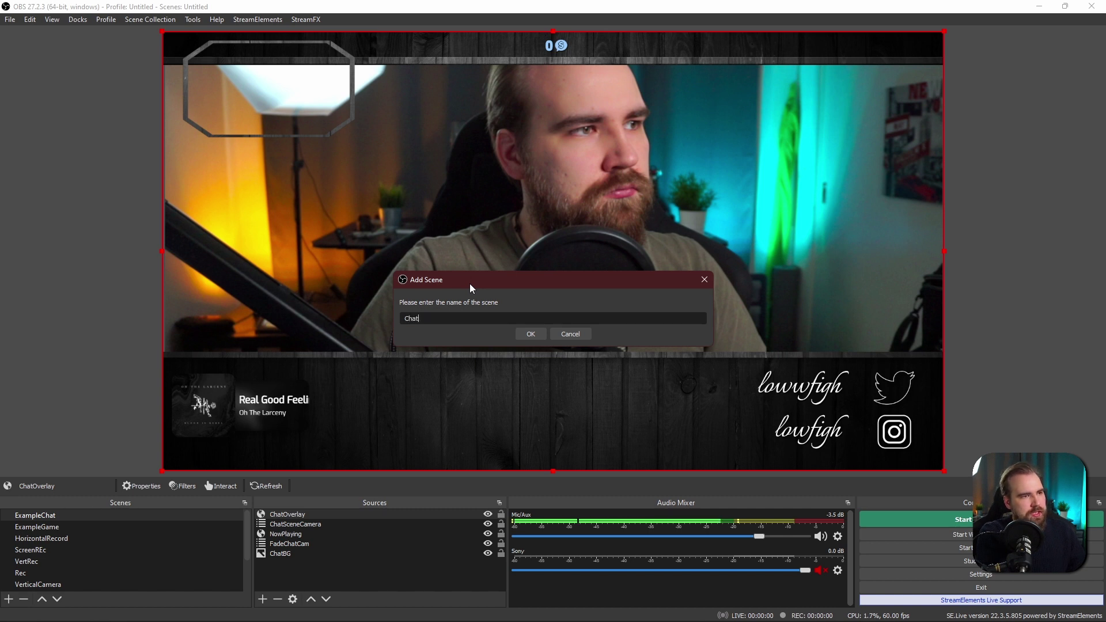
text(Screen)
key(Return)
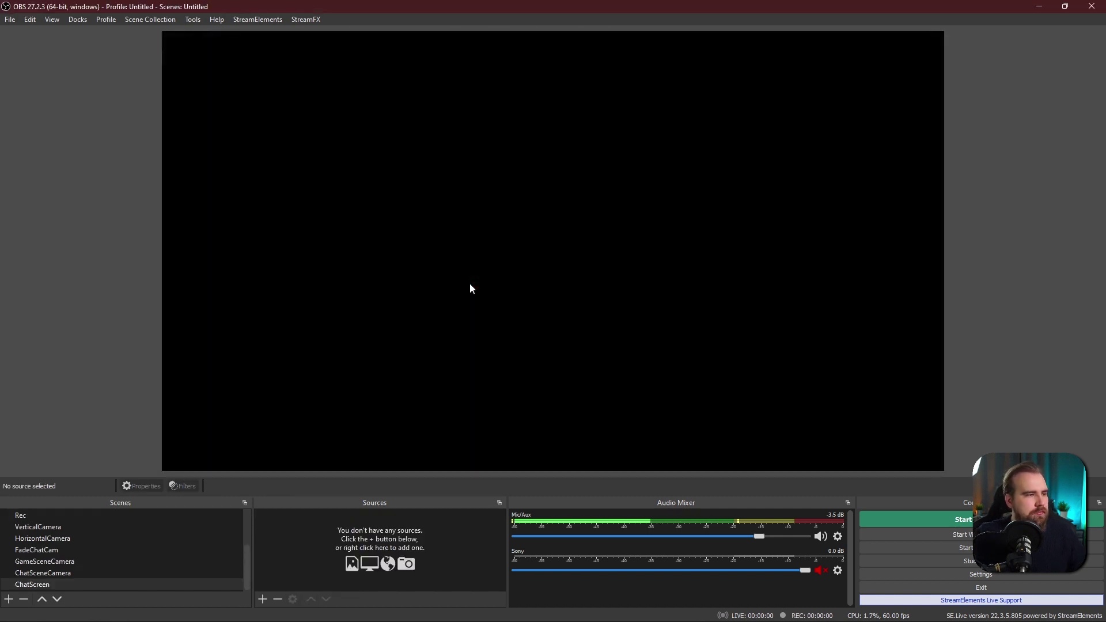
Step: Add the existing Screen display capture to ChatScreen, then go back to ExampleChat
click(263, 598)
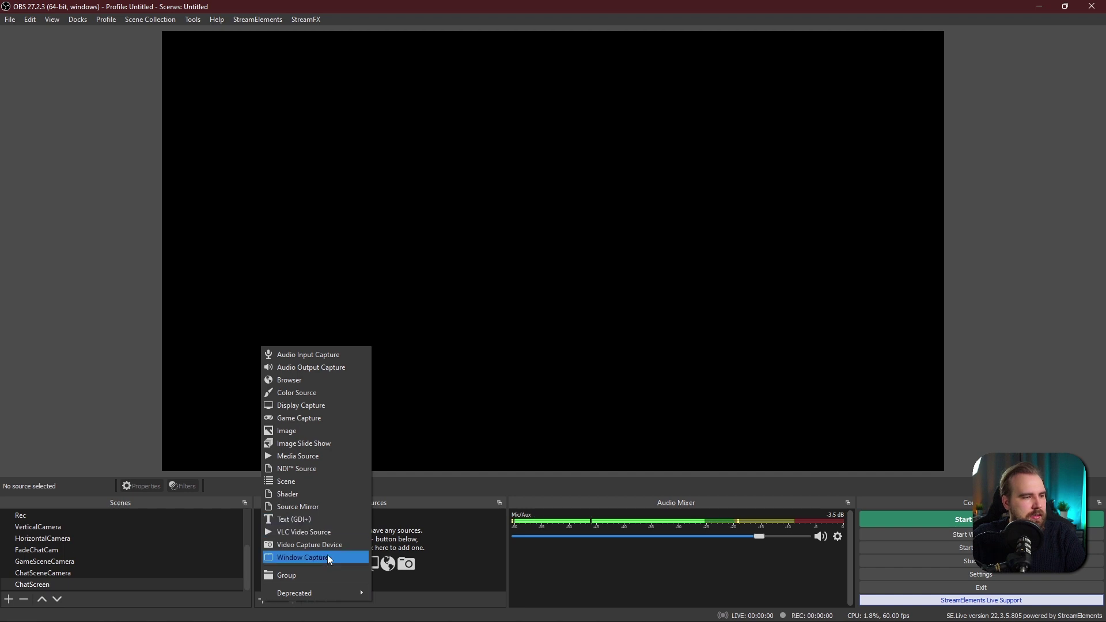
click(307, 404)
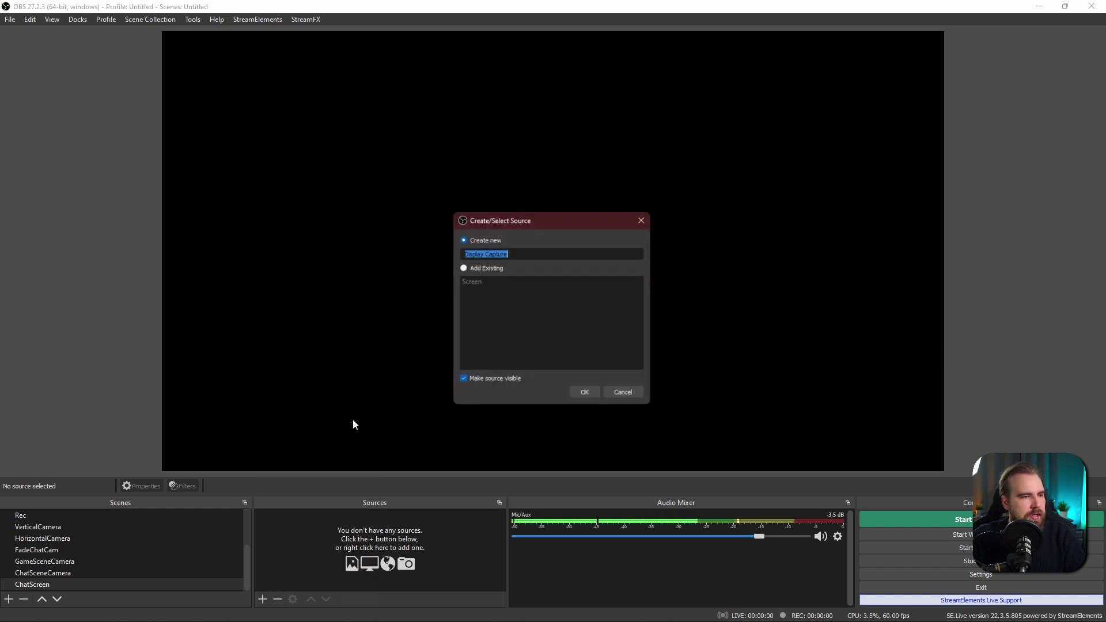
click(468, 267)
click(475, 280)
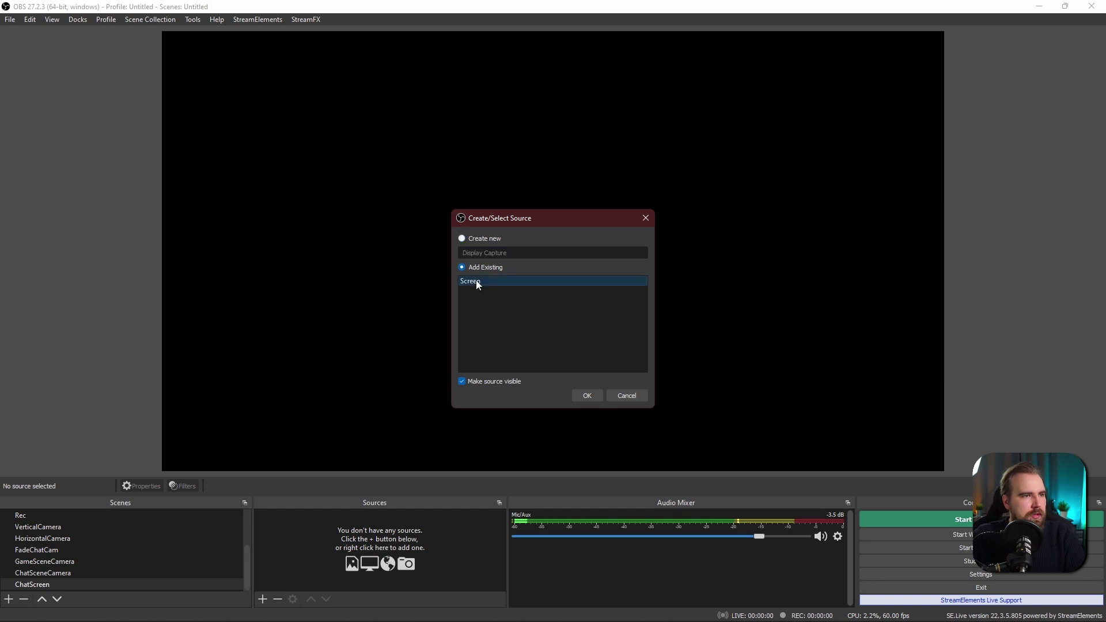
click(586, 396)
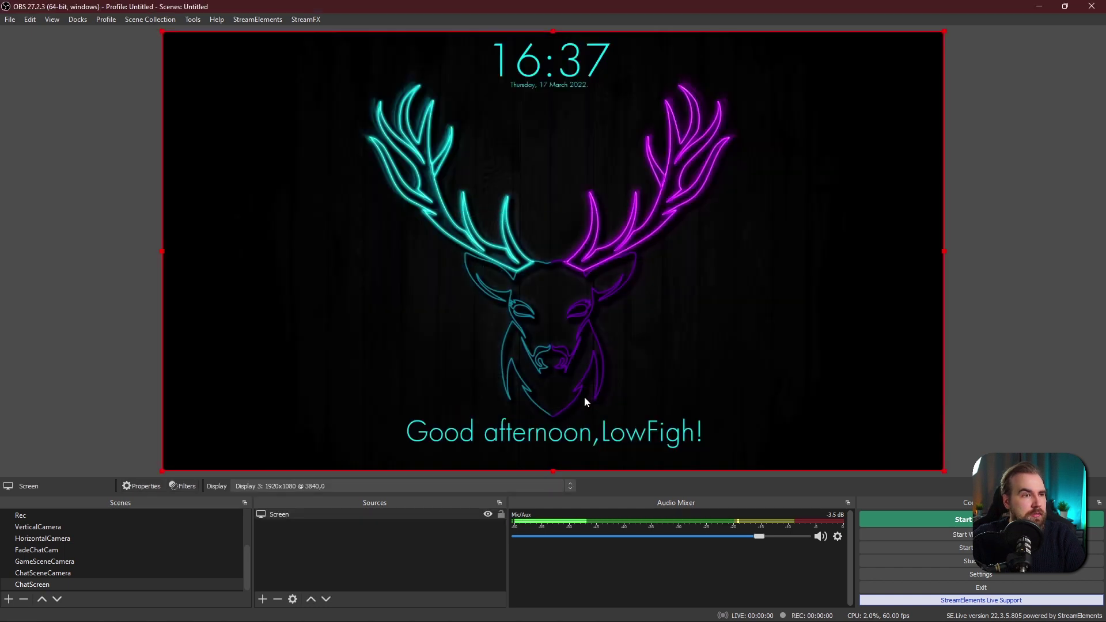
scroll(112, 541, up, 2)
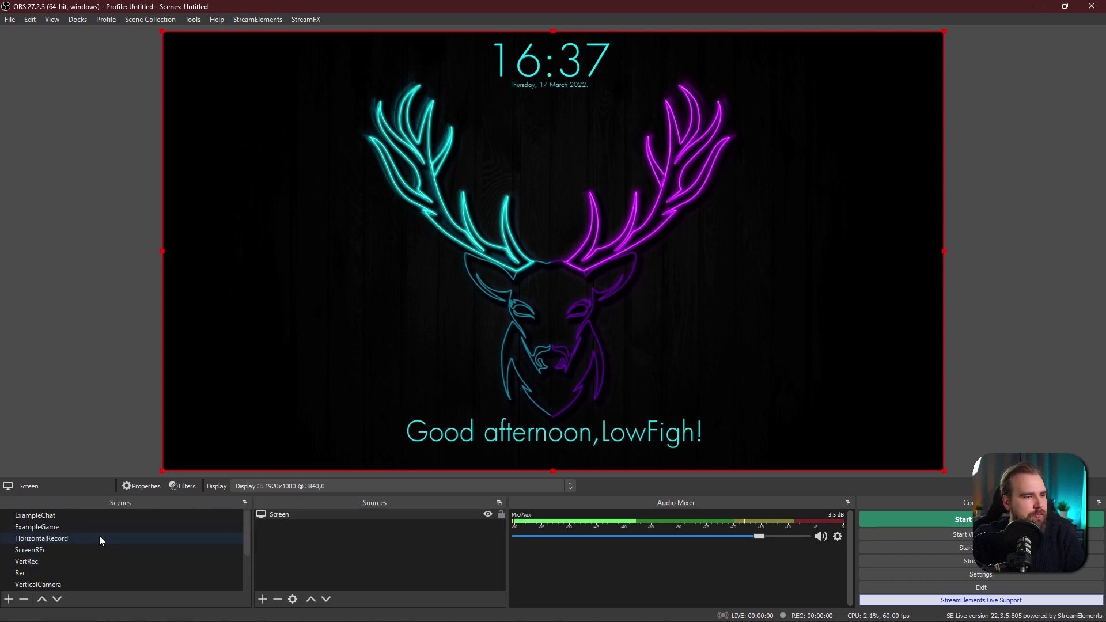
click(47, 526)
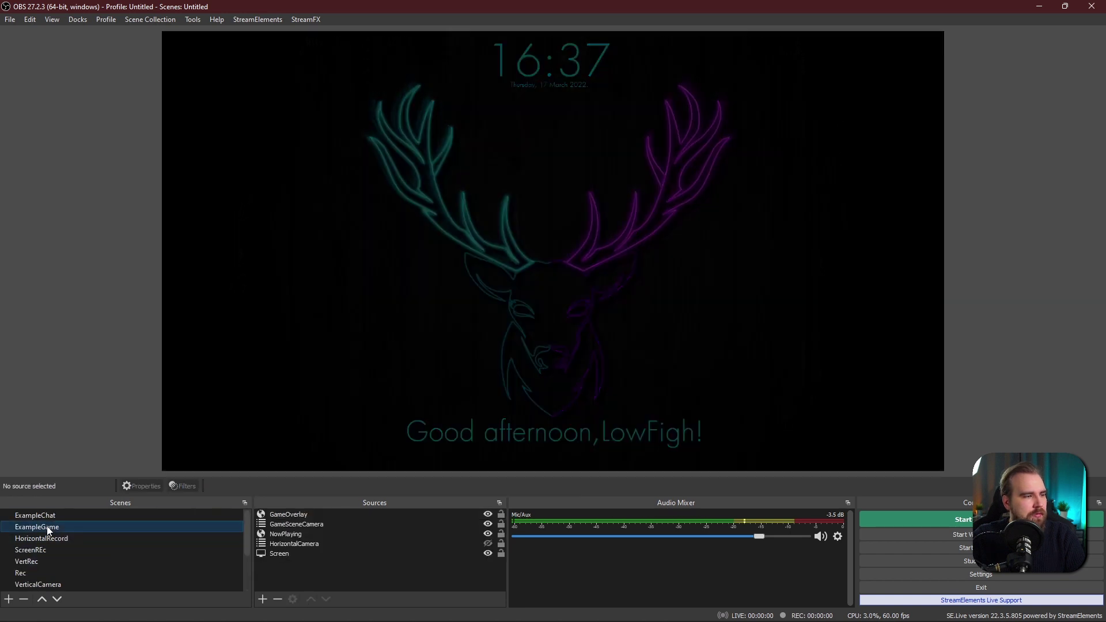
click(49, 514)
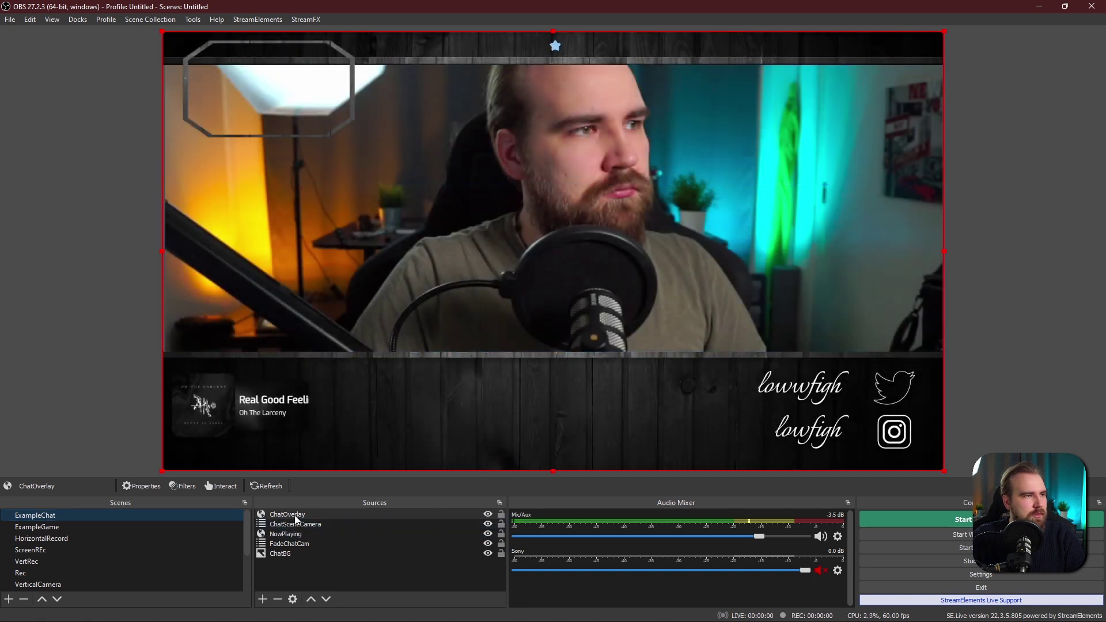
Step: Add the existing ChatScreen scene as a source in ExampleChat
click(263, 598)
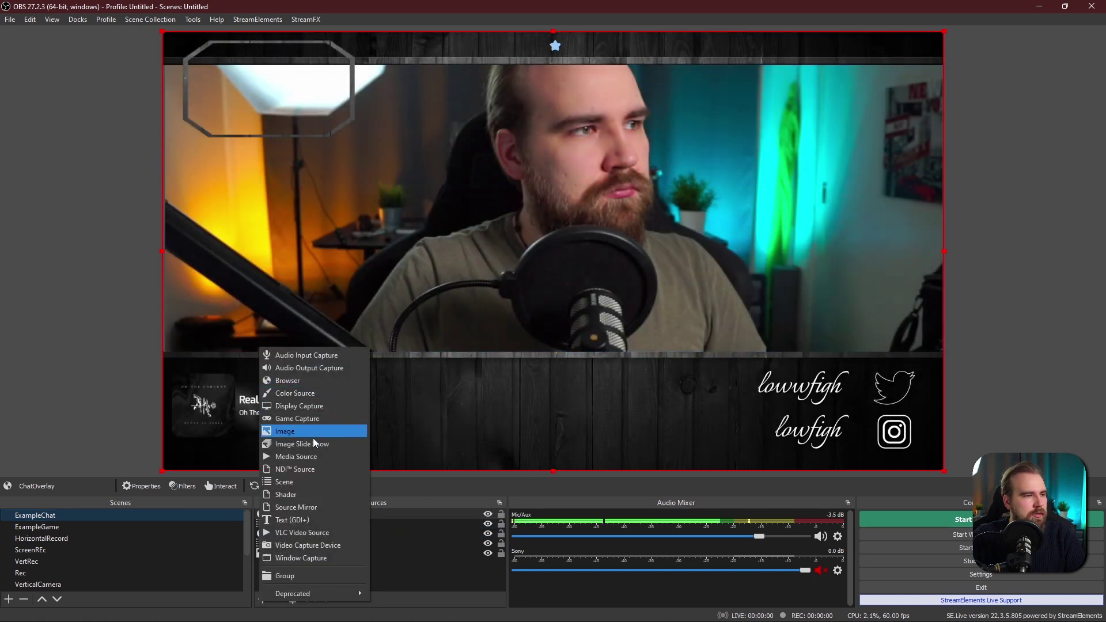
click(292, 481)
click(489, 289)
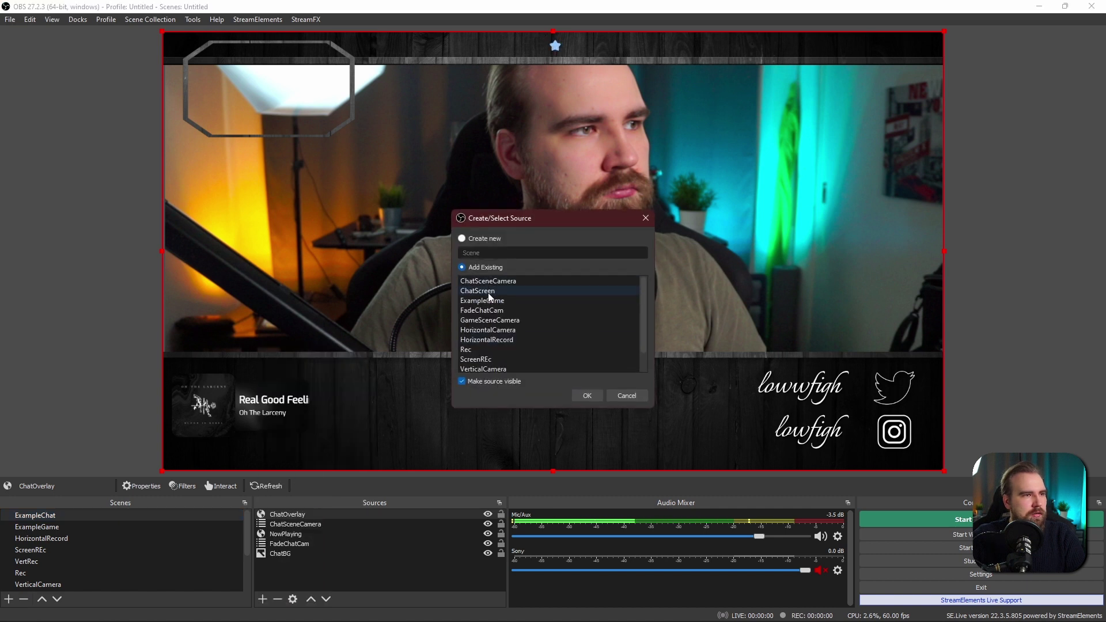
click(582, 396)
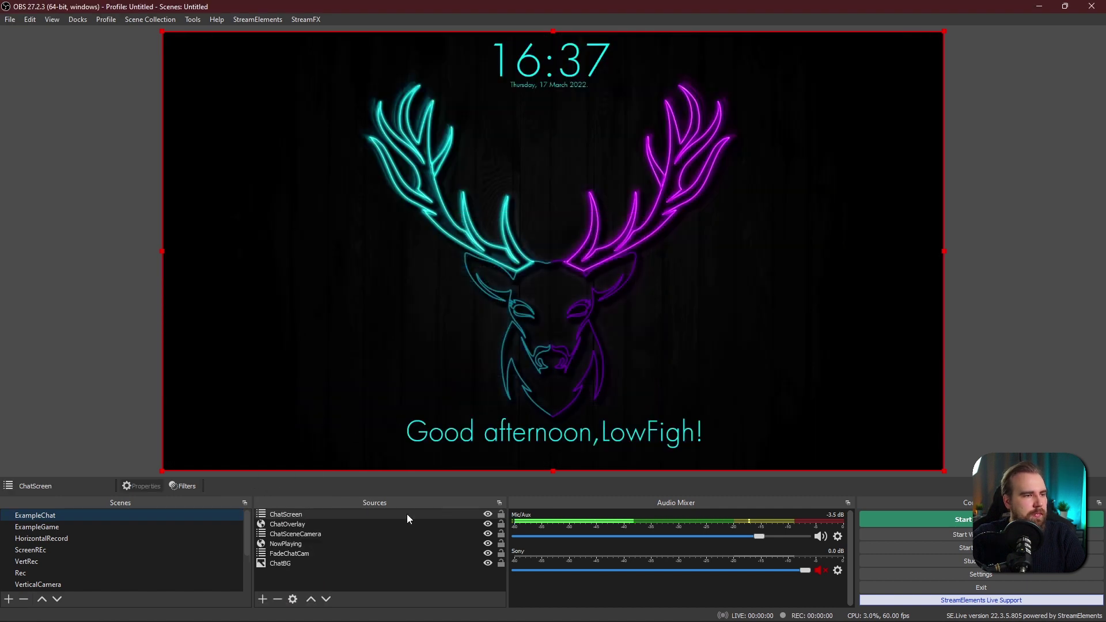
Step: Shrink ChatScreen into the top-left octagonal frame and layer it beneath ChatOverlay
drag(945, 471, 430, 179)
drag(313, 154, 257, 158)
drag(280, 516, 282, 525)
drag(372, 184, 381, 185)
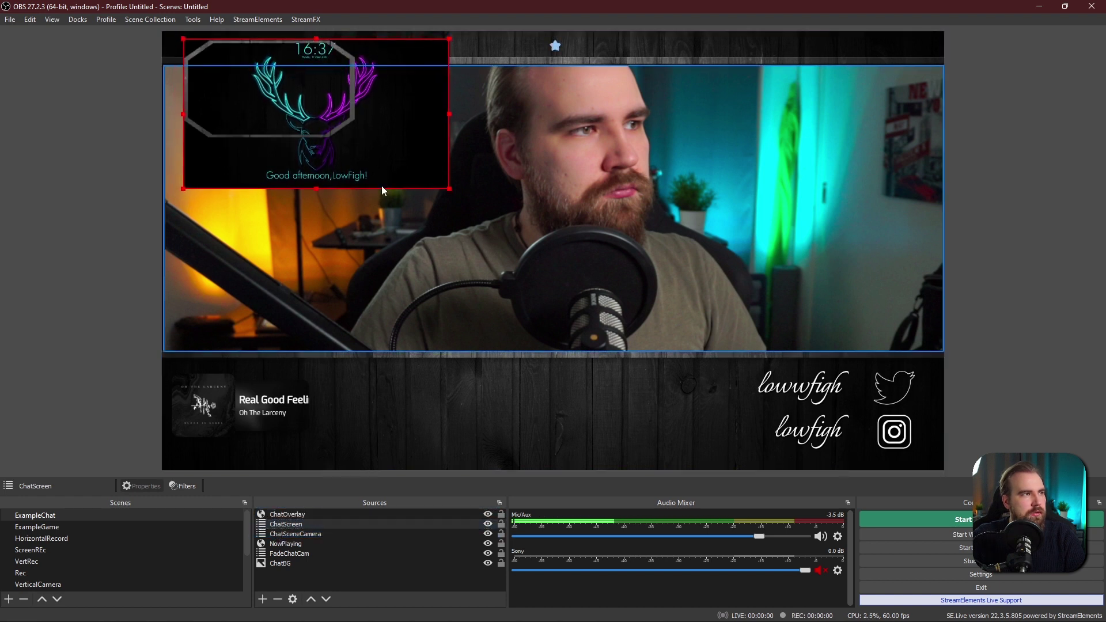
drag(316, 188, 263, 136)
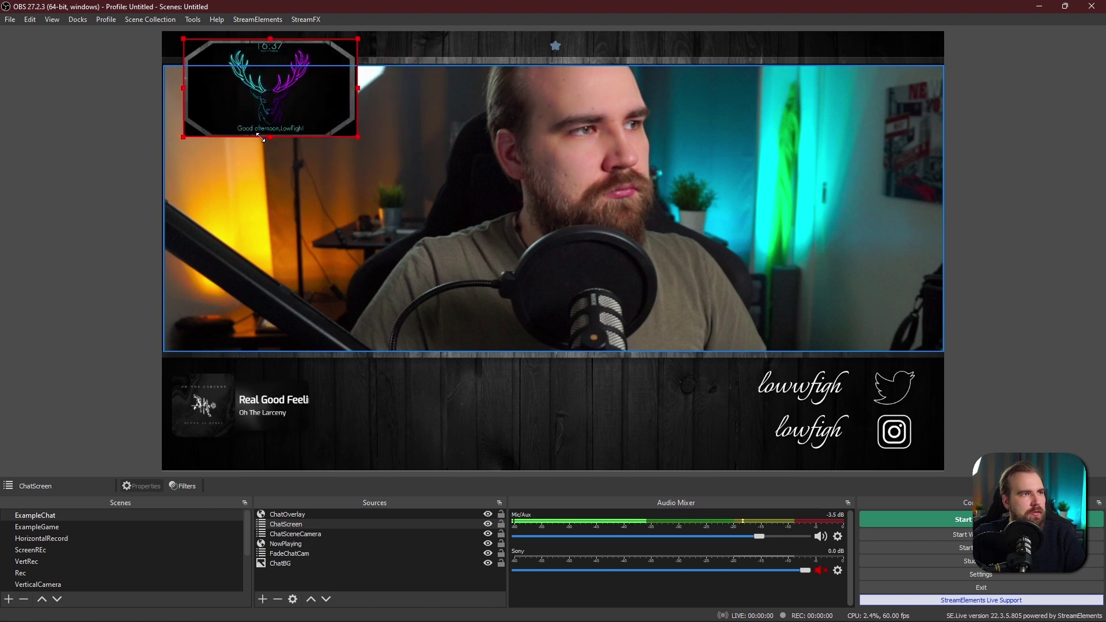
Step: Give ChatScreen an Image Mask/Blend filter using chatmask.png as an Alpha Mask (Alpha Channel)
right_click(291, 521)
click(302, 506)
click(317, 513)
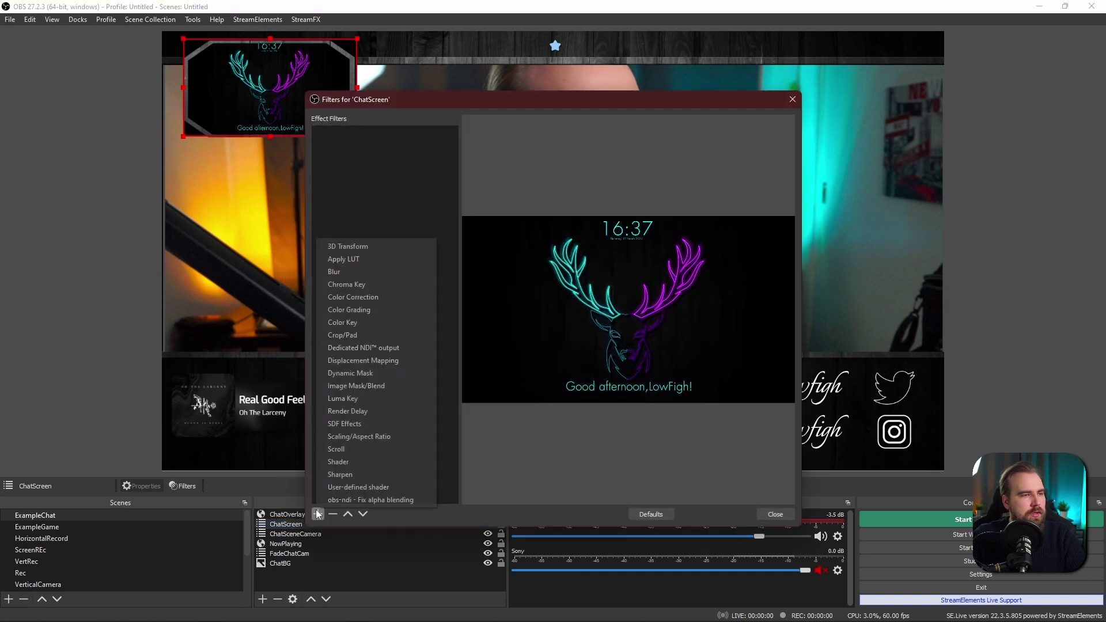
click(364, 385)
click(540, 333)
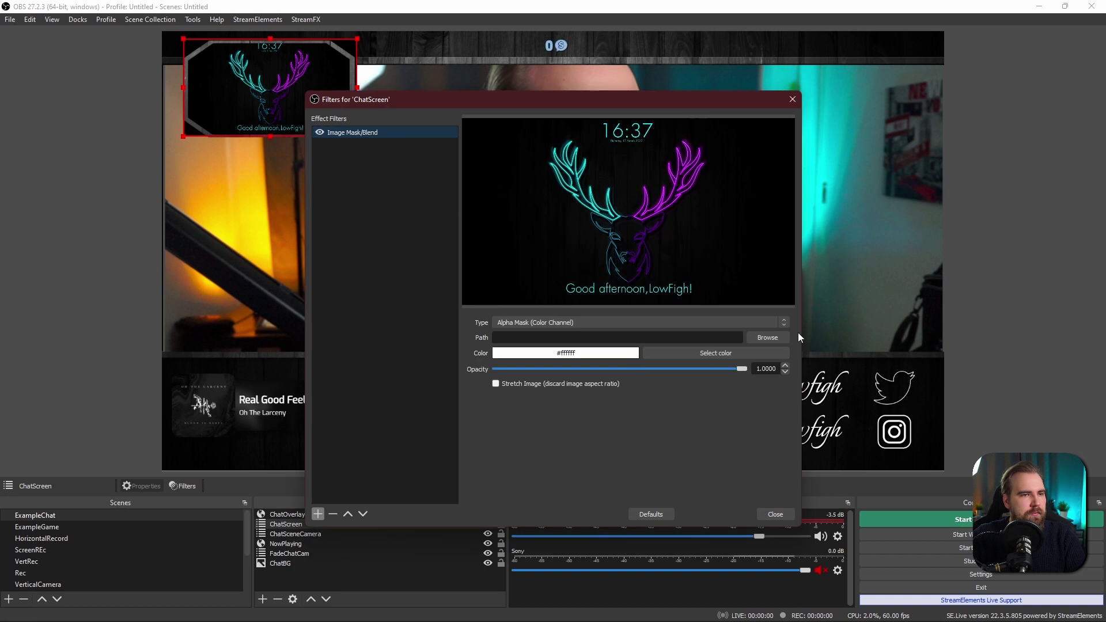
click(770, 338)
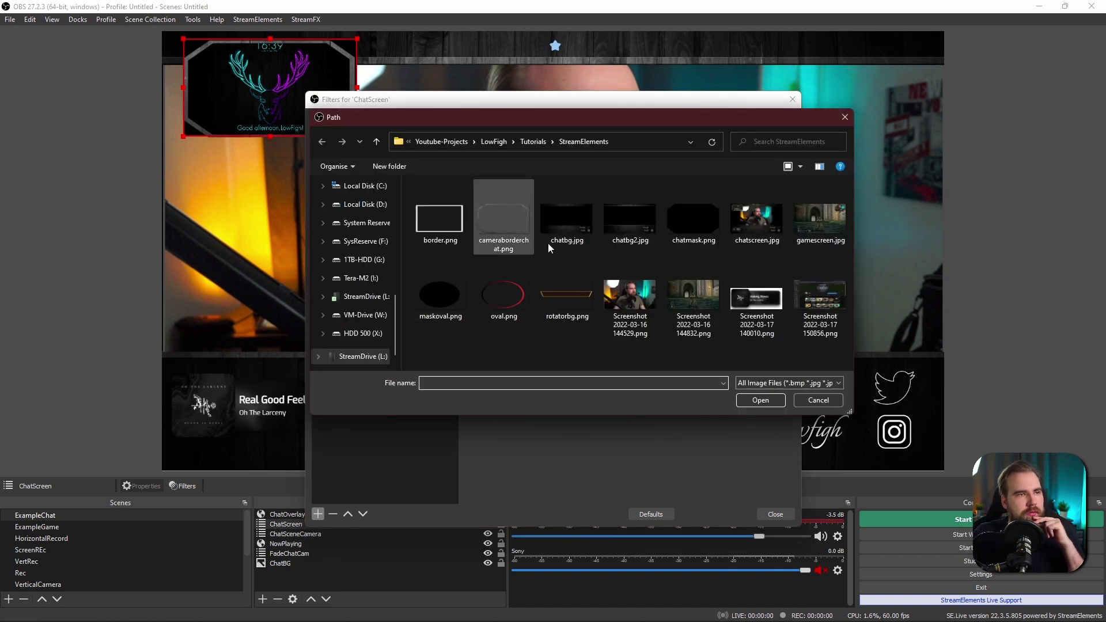
click(693, 222)
click(772, 399)
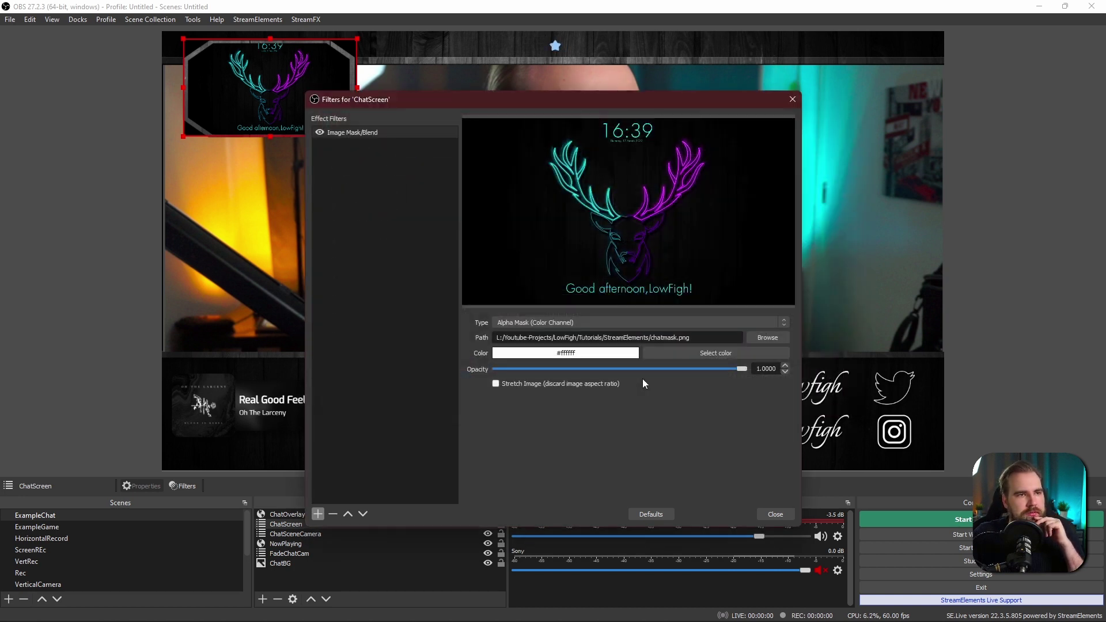
click(782, 324)
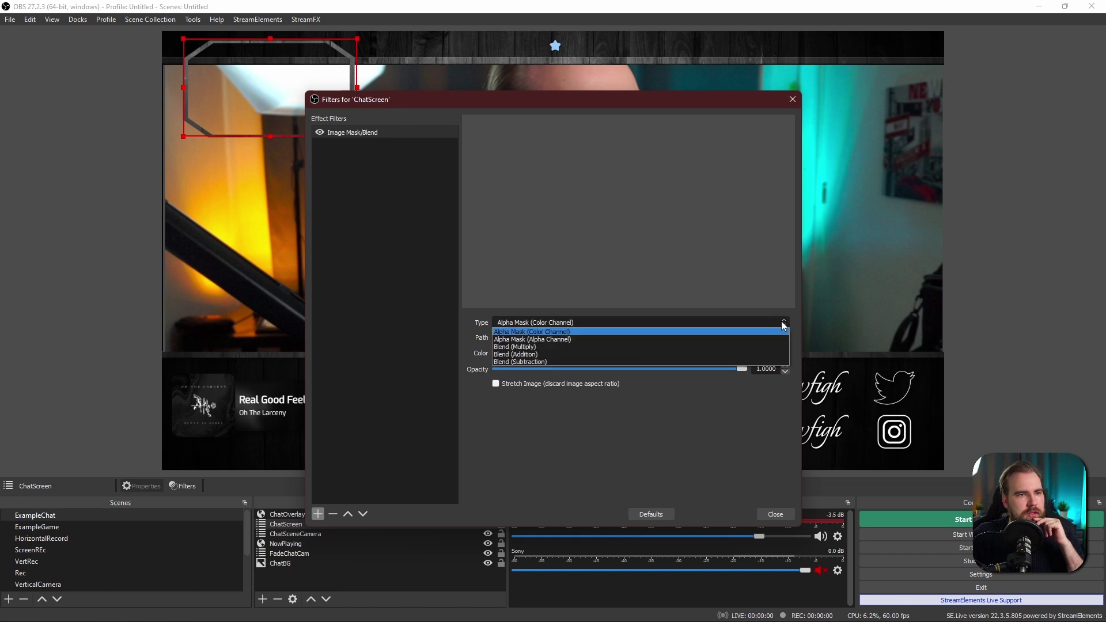
click(558, 340)
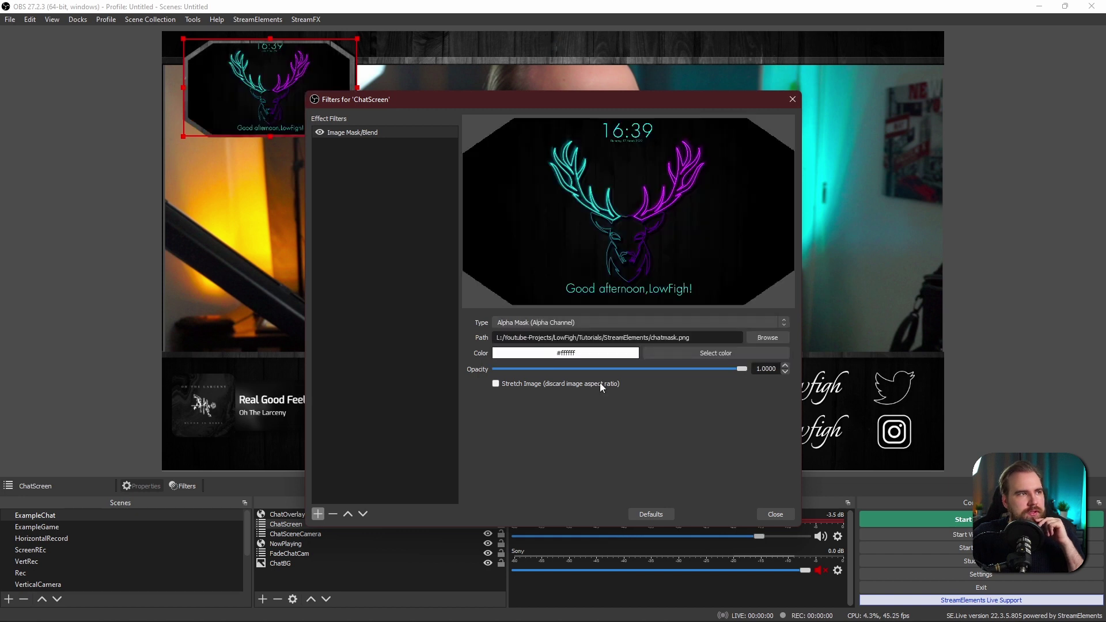
click(779, 514)
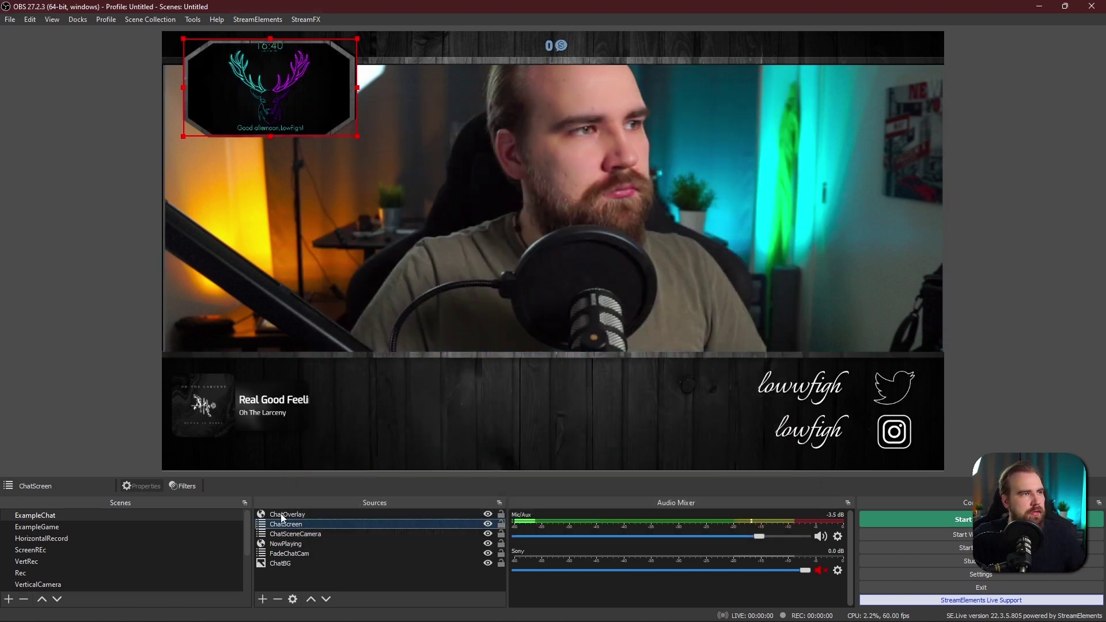
Step: Nudge and slightly shrink ChatScreen so it sits snugly in the top-left octagonal frame
drag(256, 96, 257, 97)
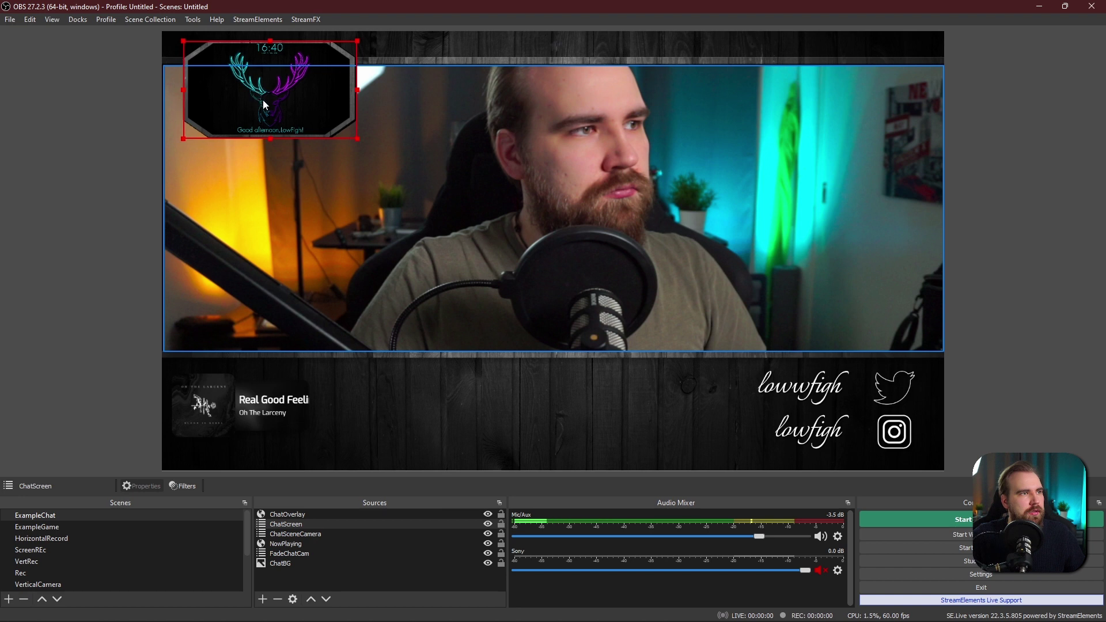
drag(354, 138, 352, 136)
click(1005, 207)
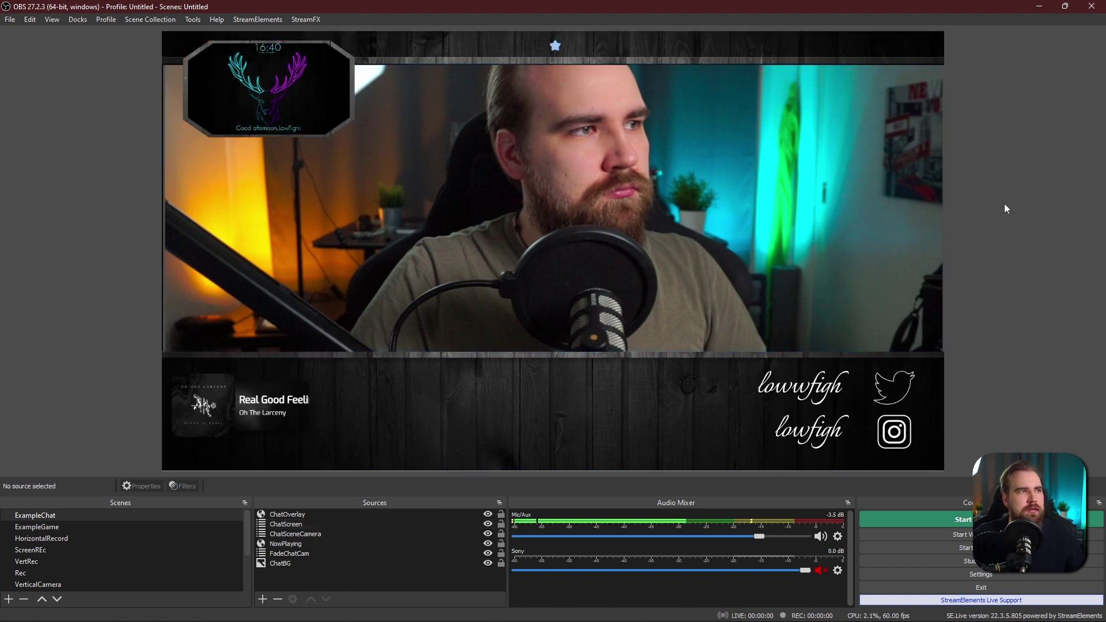